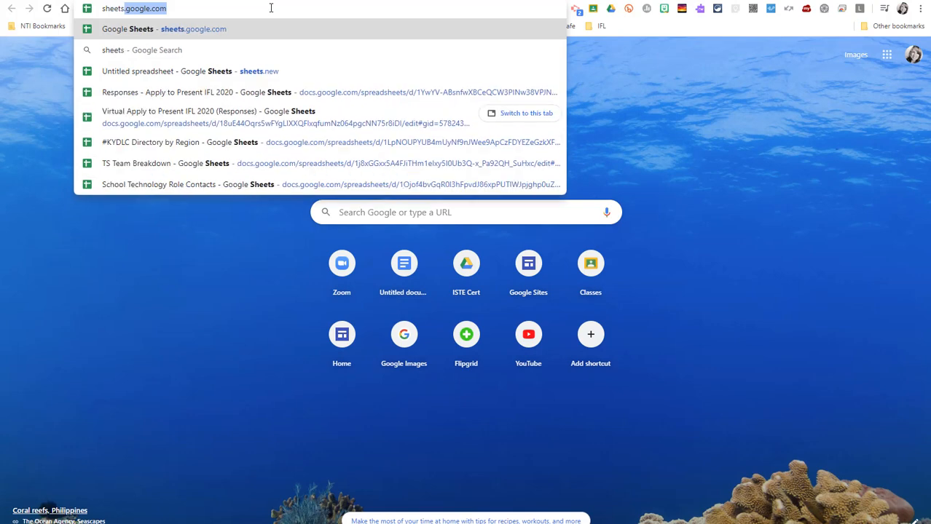
Step: Open Google Sheets in the browser, and from My Drive open the template gallery for a new Google Sheets file
key(Return)
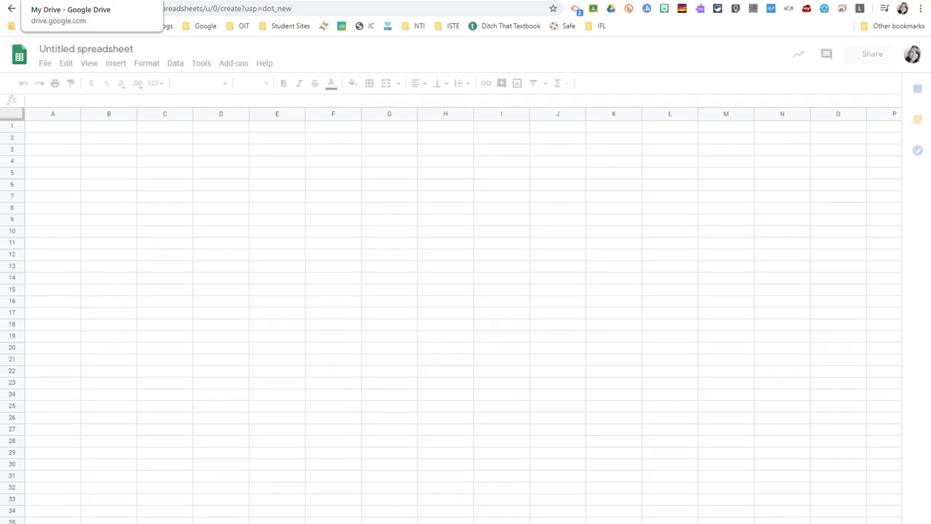
click(72, 0)
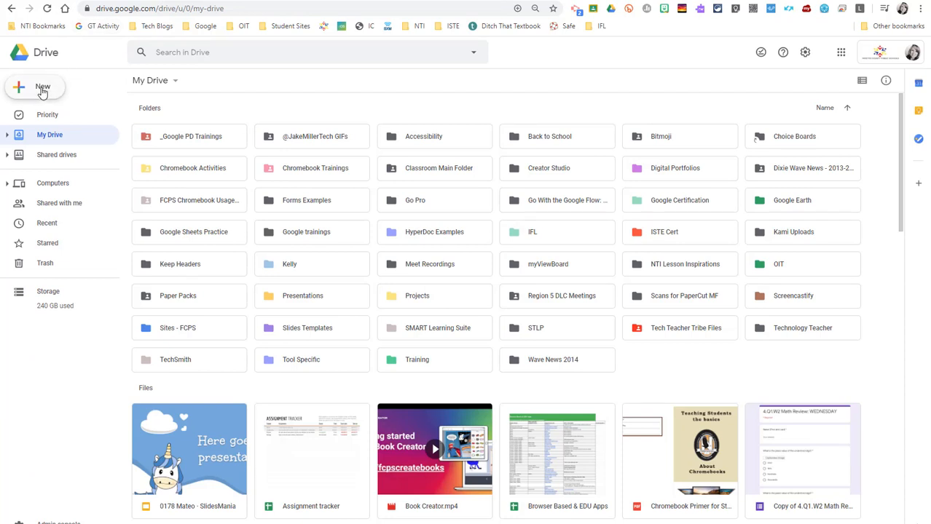
click(42, 88)
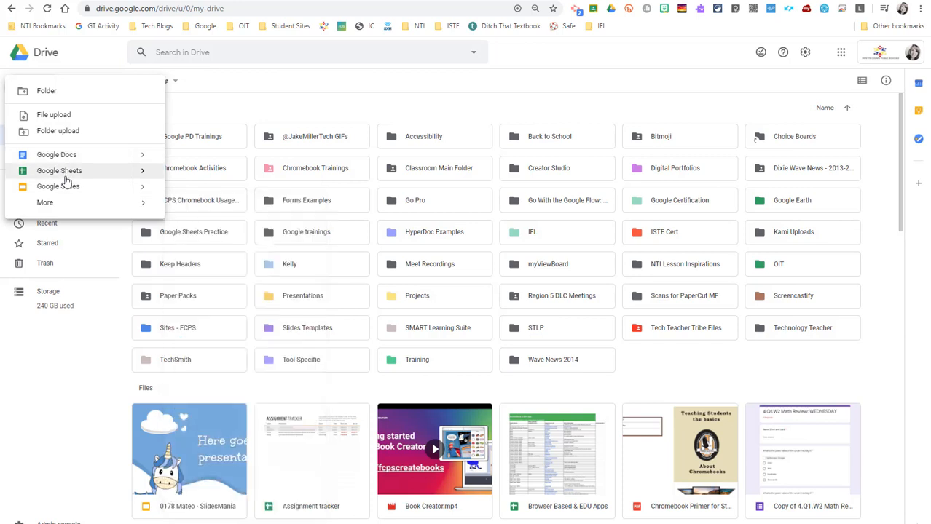
mouse_move(146, 176)
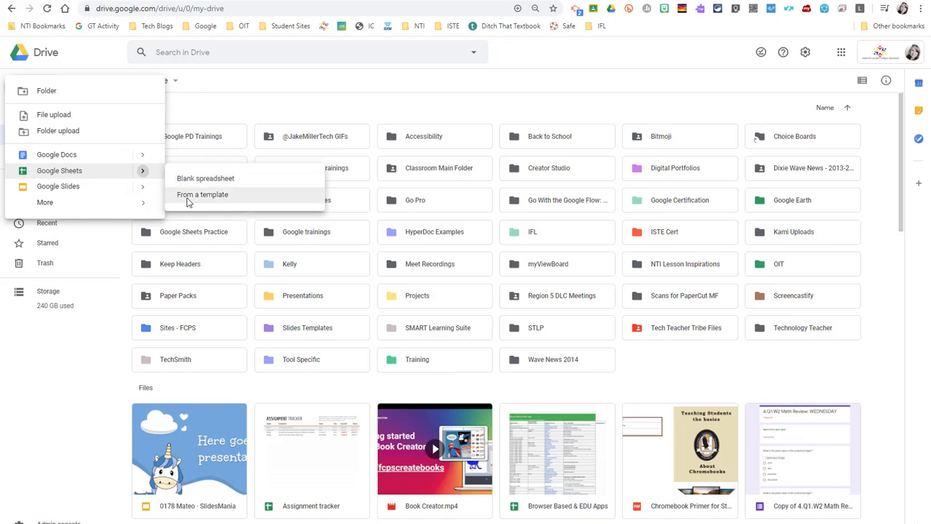
click(188, 200)
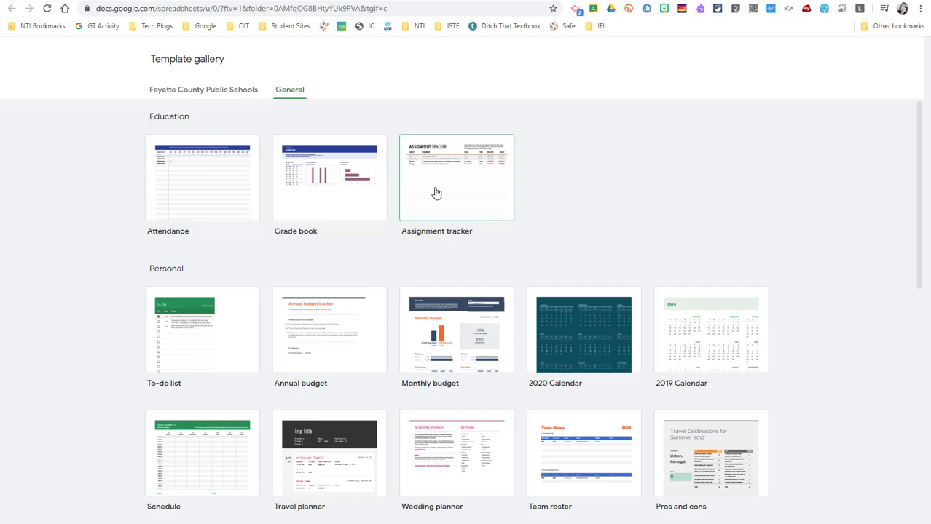
Step: Look through the General templates in the gallery, from Education and Personal down to Work and Project management
scroll(591, 242, down, 2)
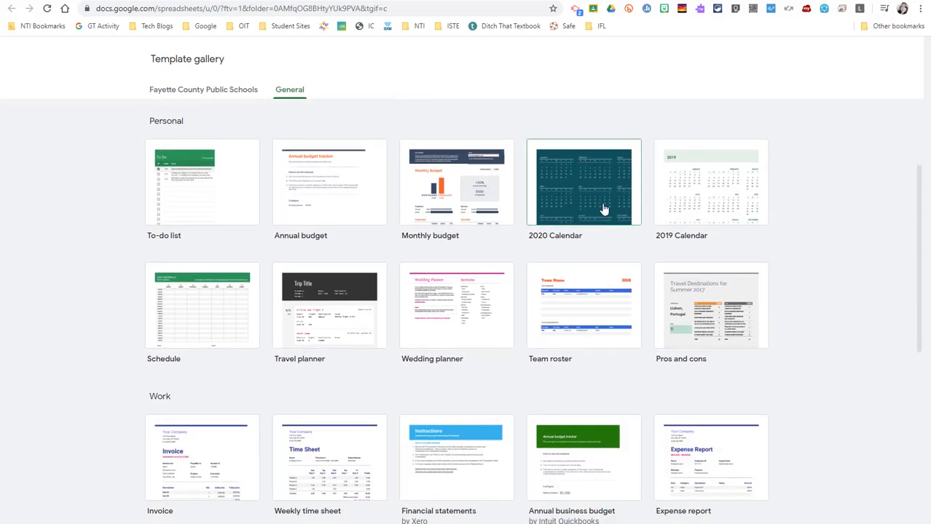
scroll(603, 210, down, 4)
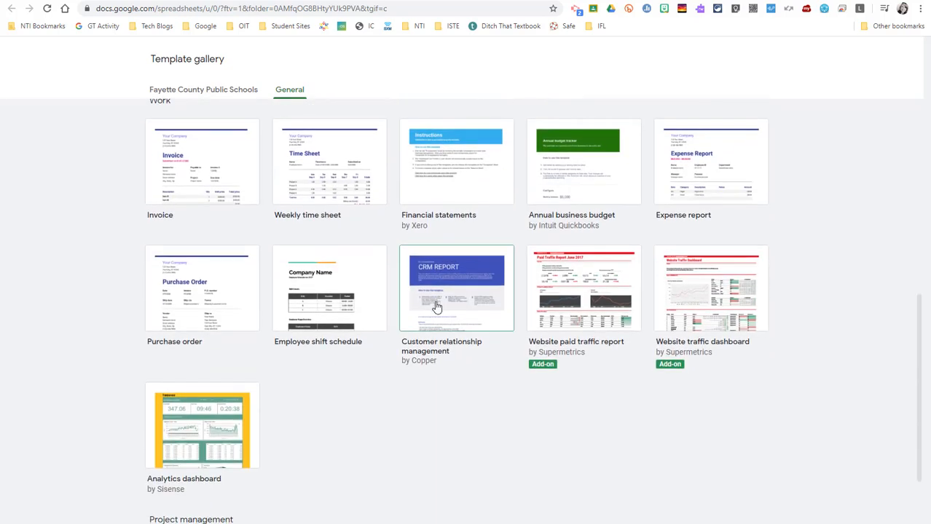
scroll(495, 380, down, 2)
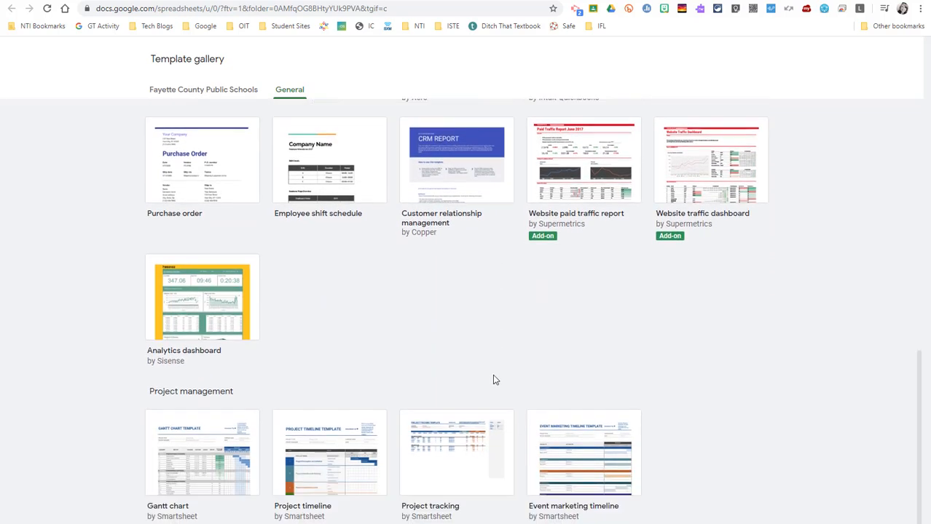
scroll(495, 380, up, 1)
scroll(493, 379, up, 1)
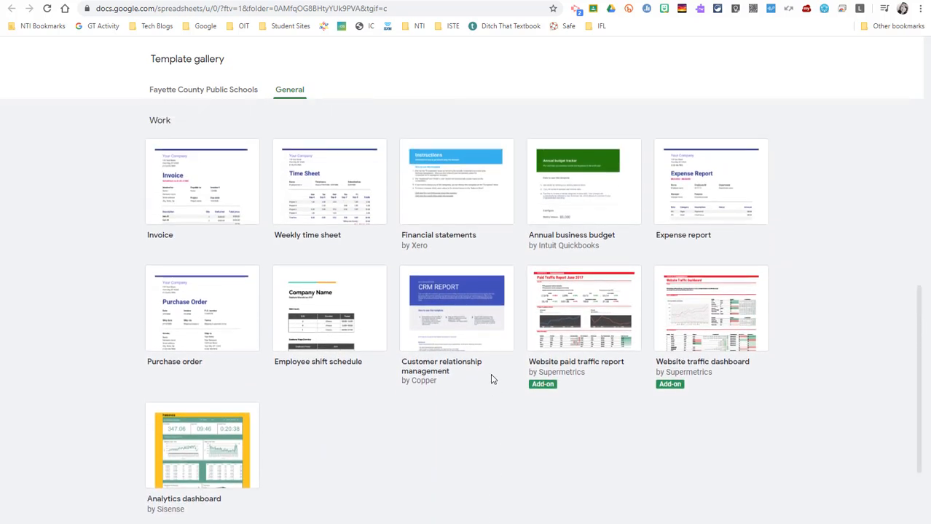
scroll(490, 374, up, 5)
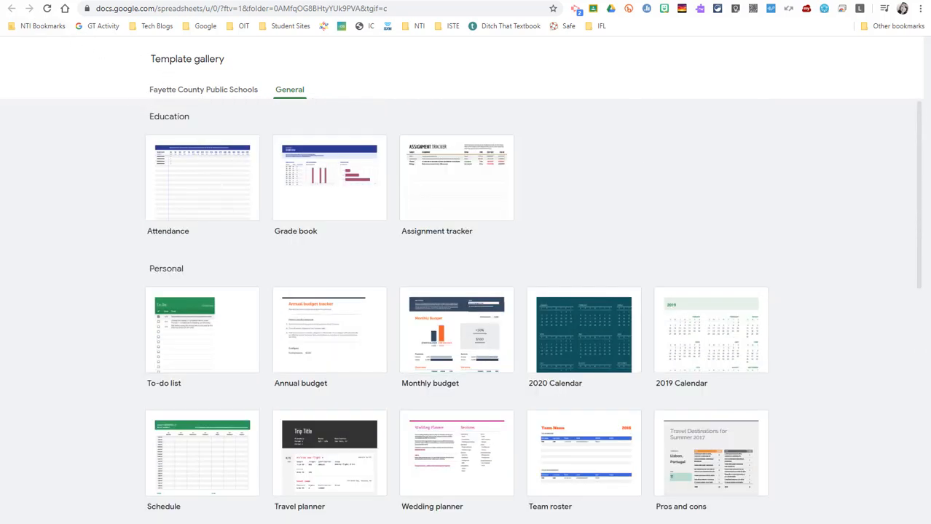
Step: Switch to the Google Sheets home page and look through the recent spreadsheets
click(201, 0)
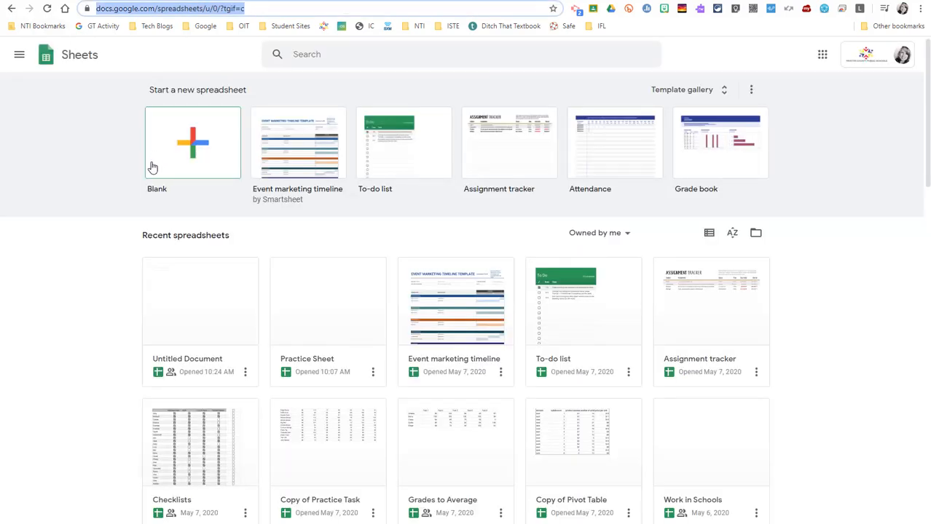
scroll(189, 262, down, 2)
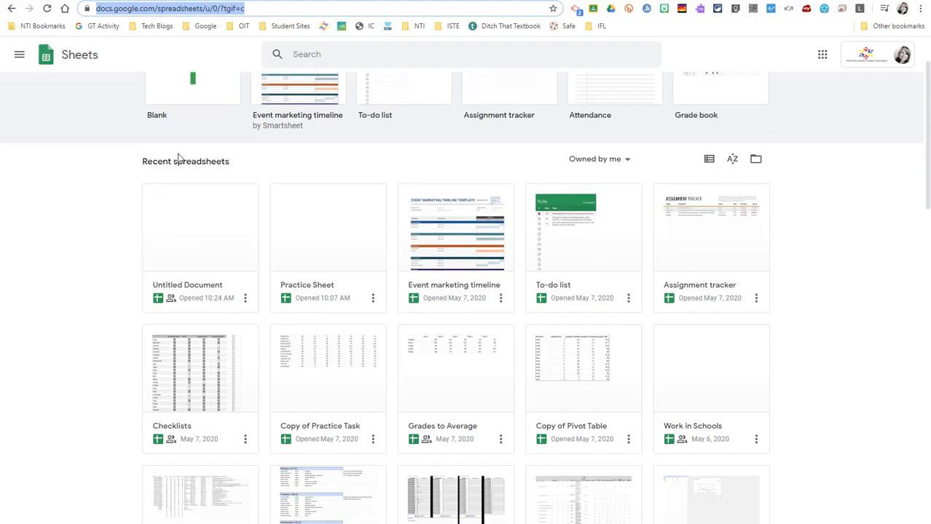
scroll(291, 299, down, 5)
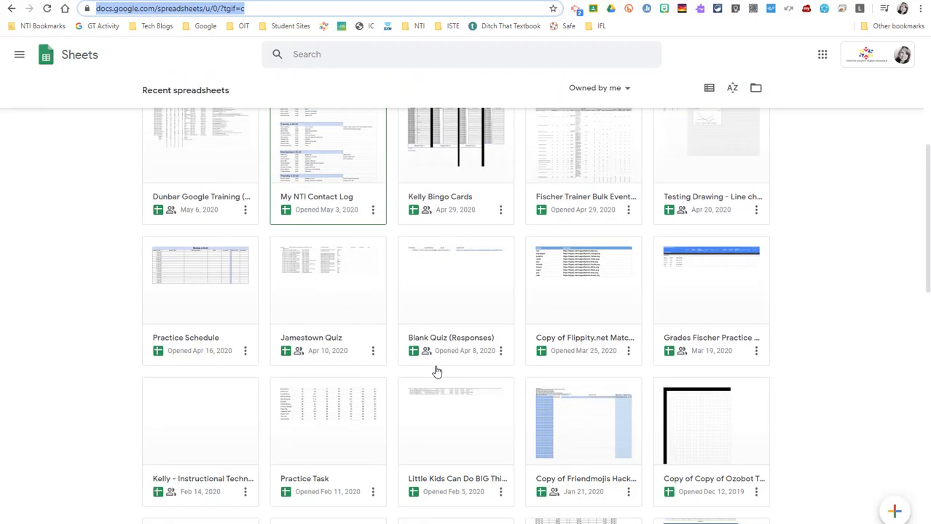
scroll(437, 372, up, 7)
Step: Filter the recent spreadsheets to show only those not owned by me
click(329, 53)
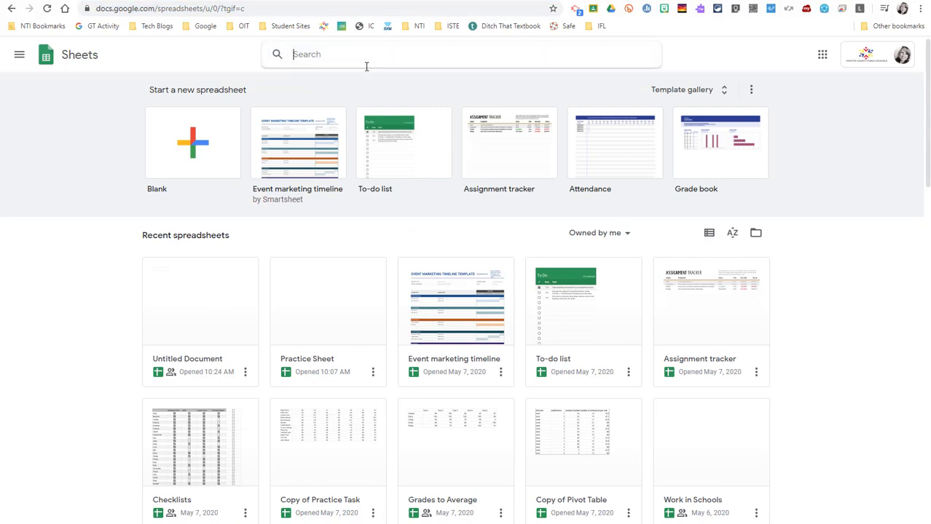
click(609, 235)
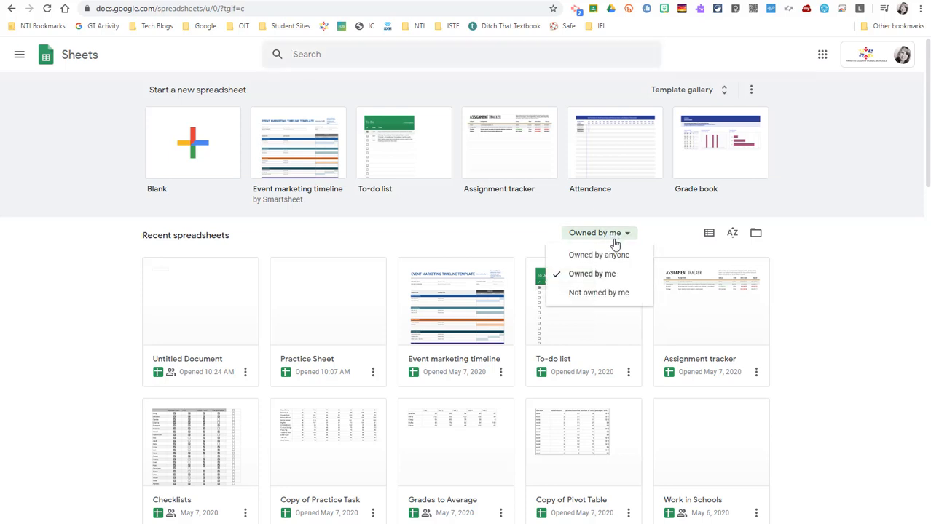
click(602, 293)
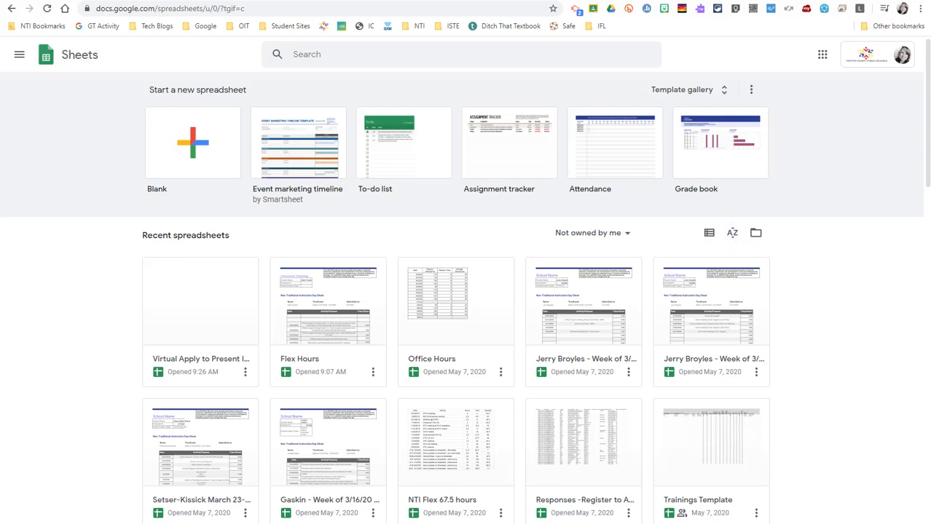
Step: Switch to the open Untitled Document spreadsheet and select cell A2
click(213, 1)
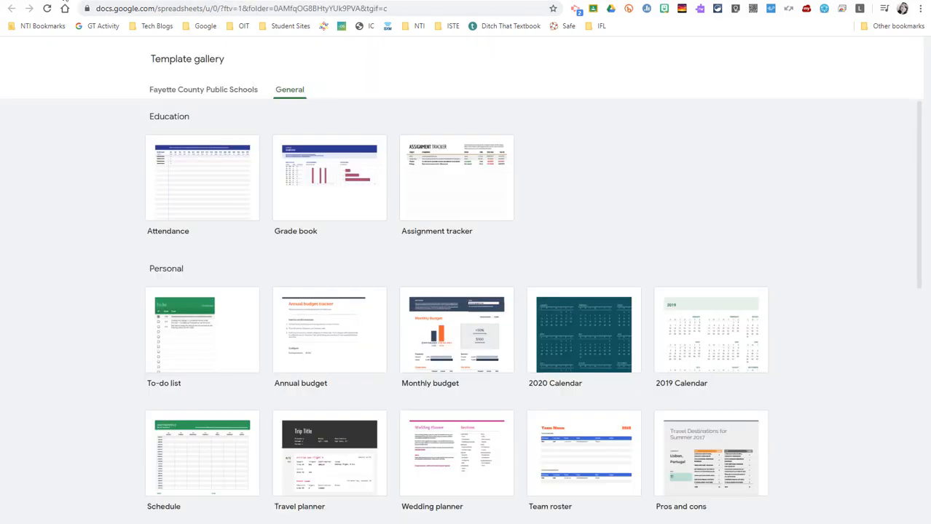
click(313, 1)
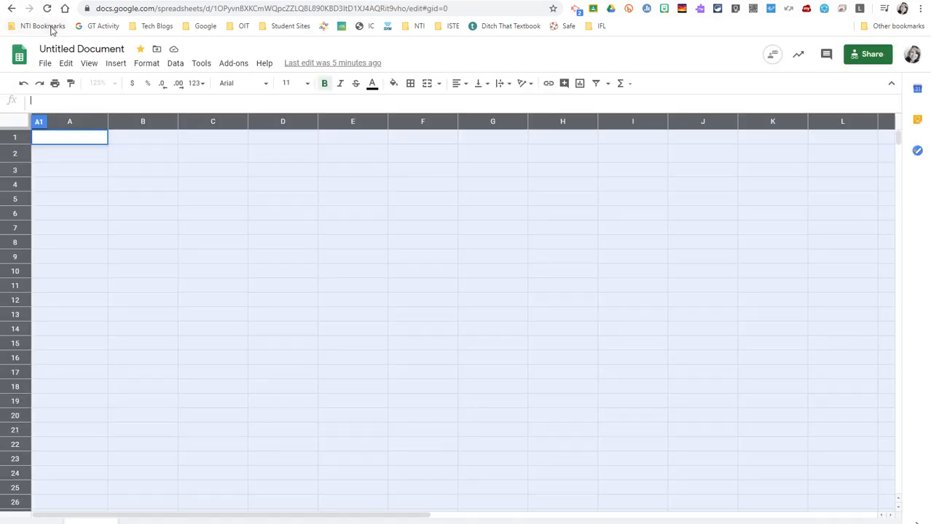
click(83, 154)
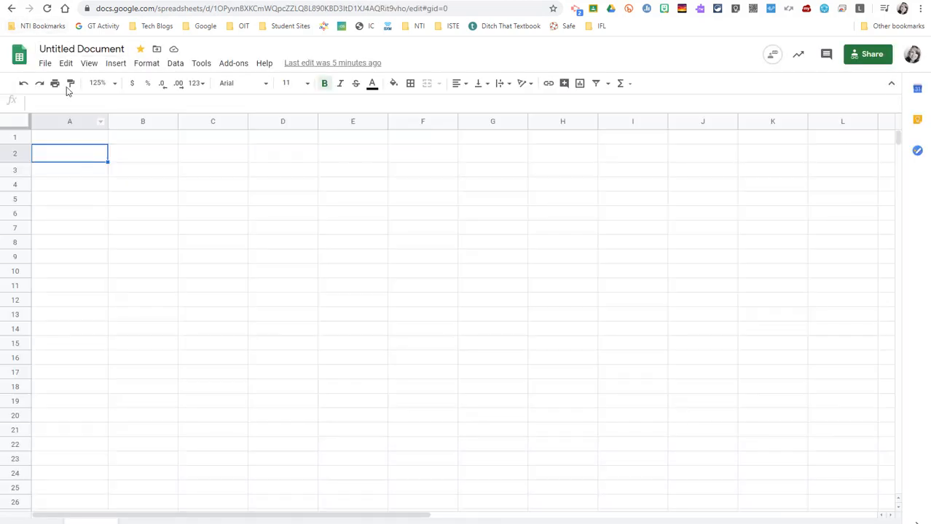
Step: Rename the spreadsheet as Google Sheets Training
click(41, 48)
drag(40, 48, 127, 48)
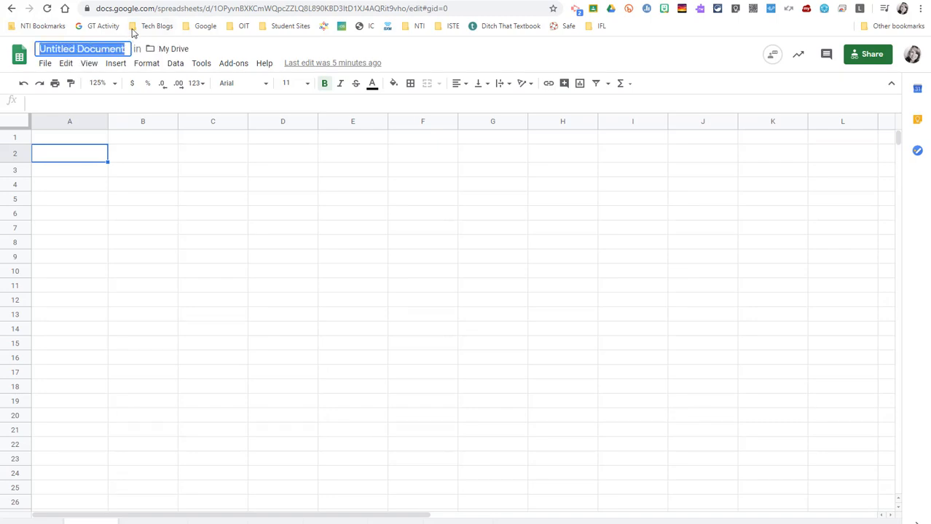
text(G)
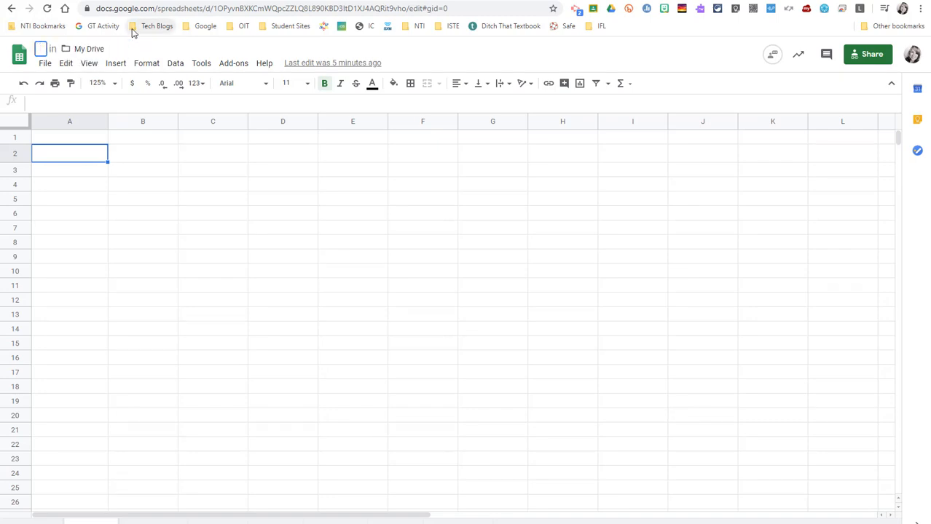
text(oog)
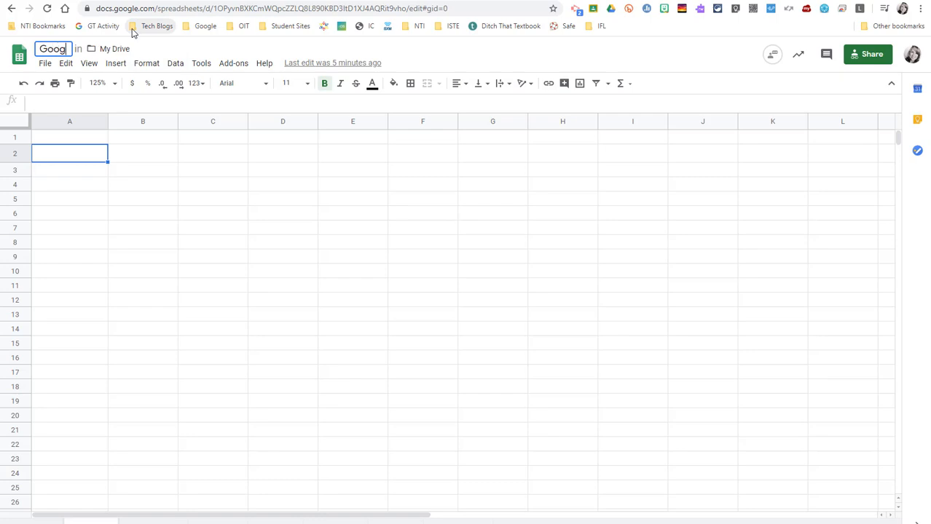
text(le Sheets )
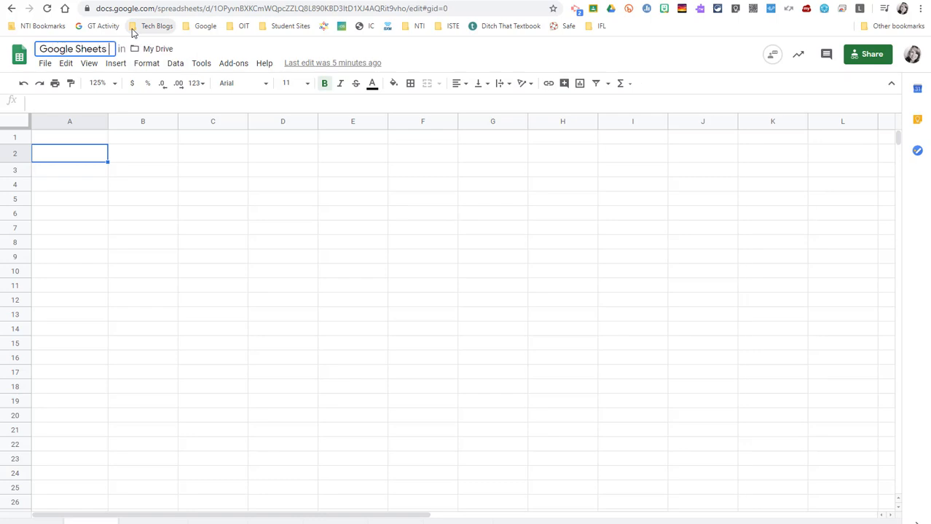
text(Training)
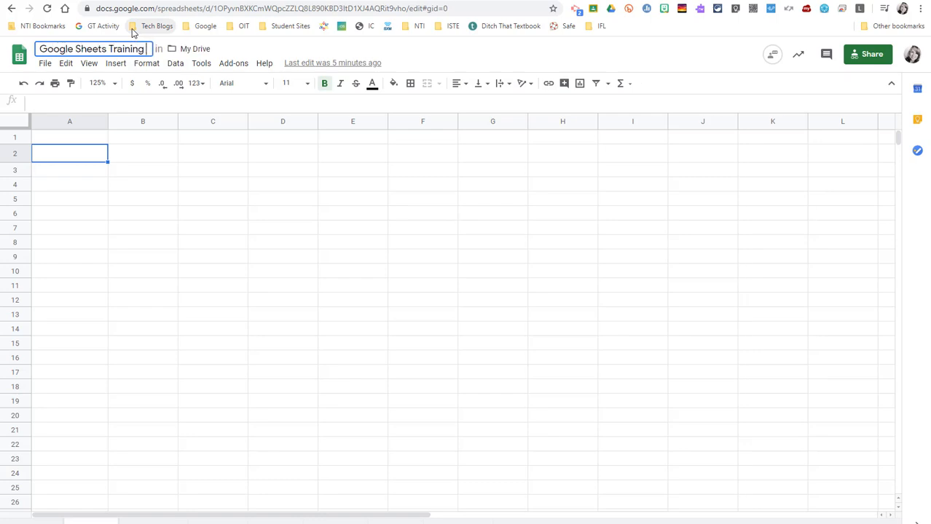
click(234, 48)
click(162, 49)
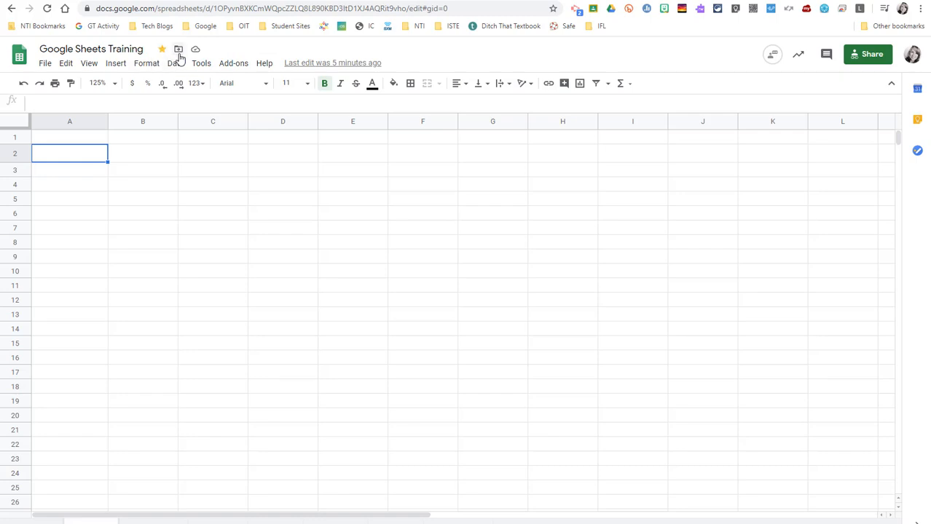
Step: Move the spreadsheet to the Chromebook Trainings folder in My Drive, accepting the access change, and dismiss the notification
click(179, 50)
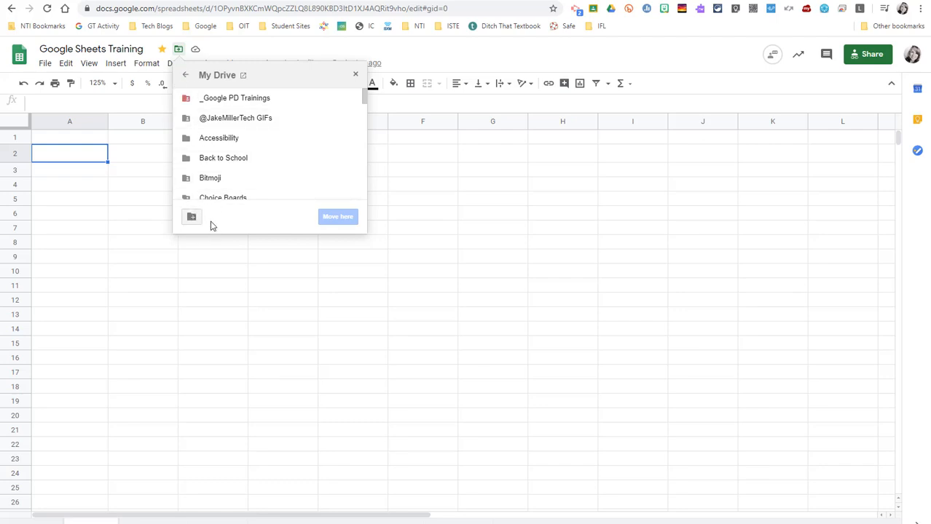
scroll(263, 145, down, 3)
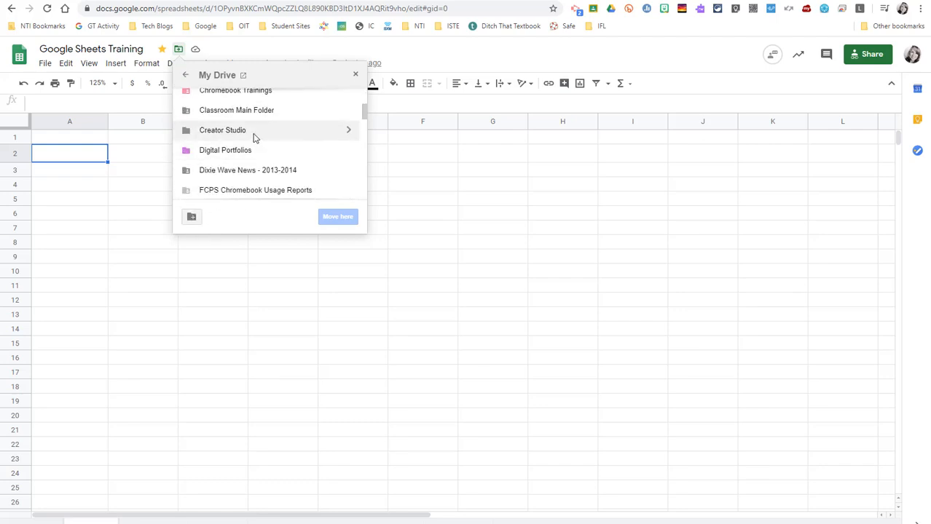
click(239, 94)
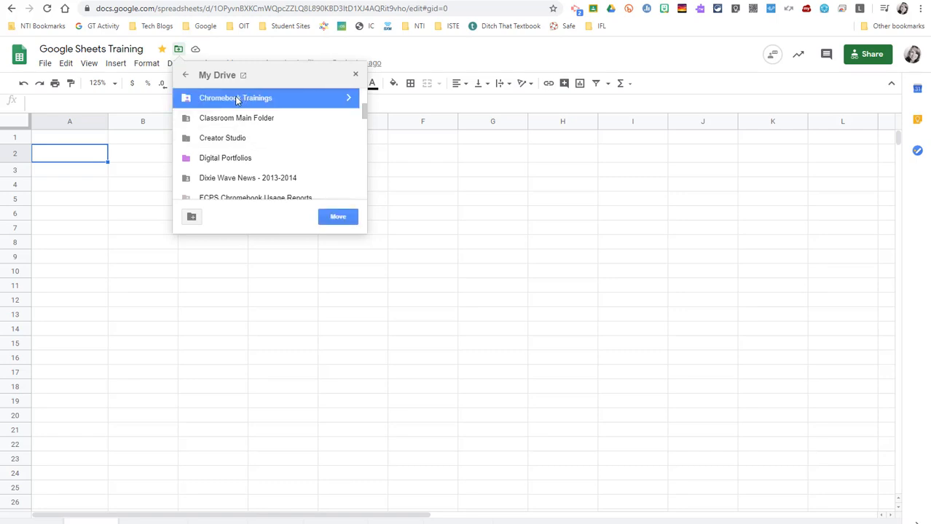
click(325, 218)
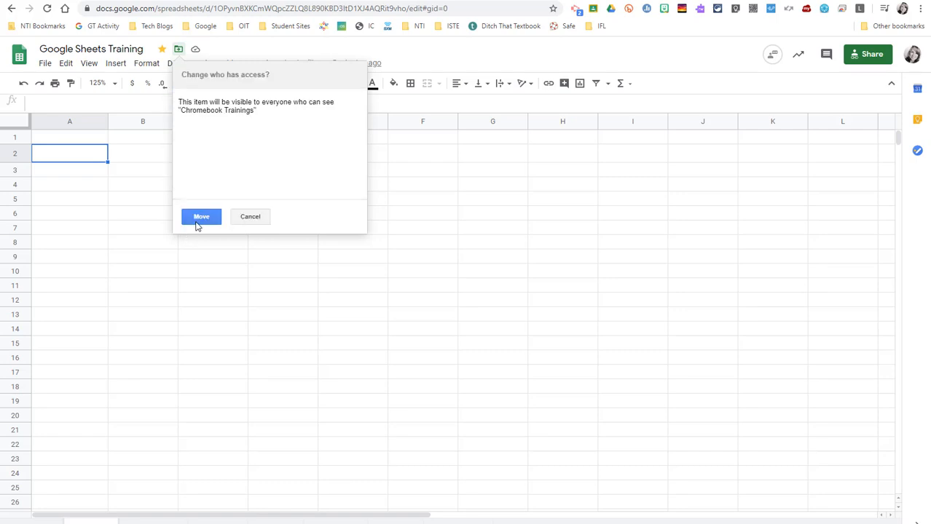
click(198, 220)
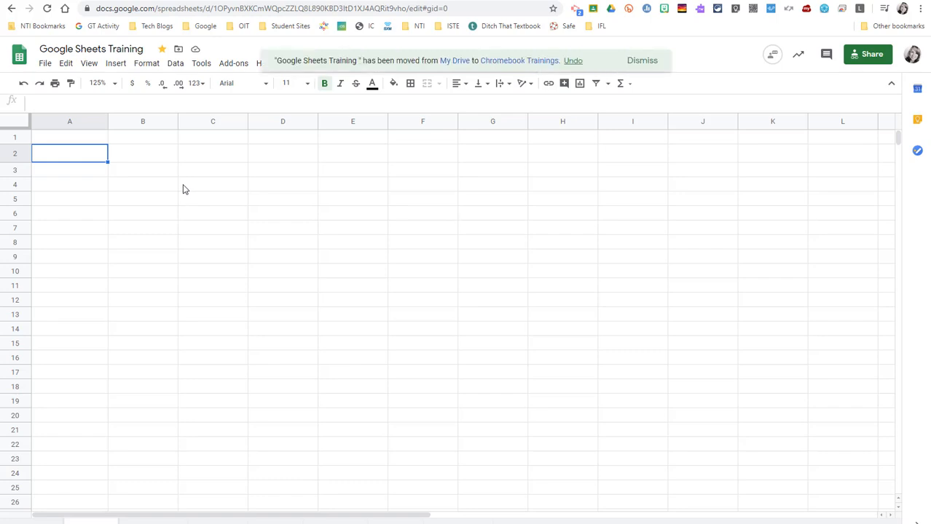
click(82, 140)
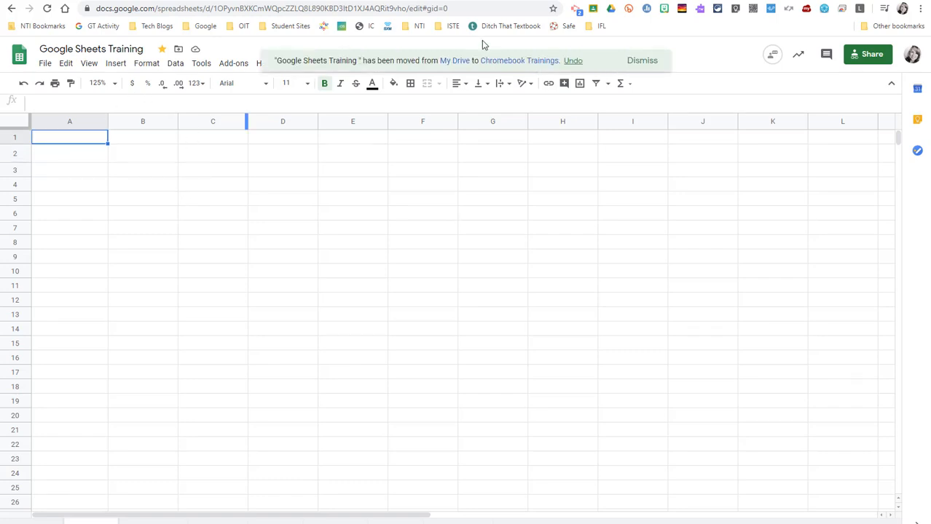
click(630, 64)
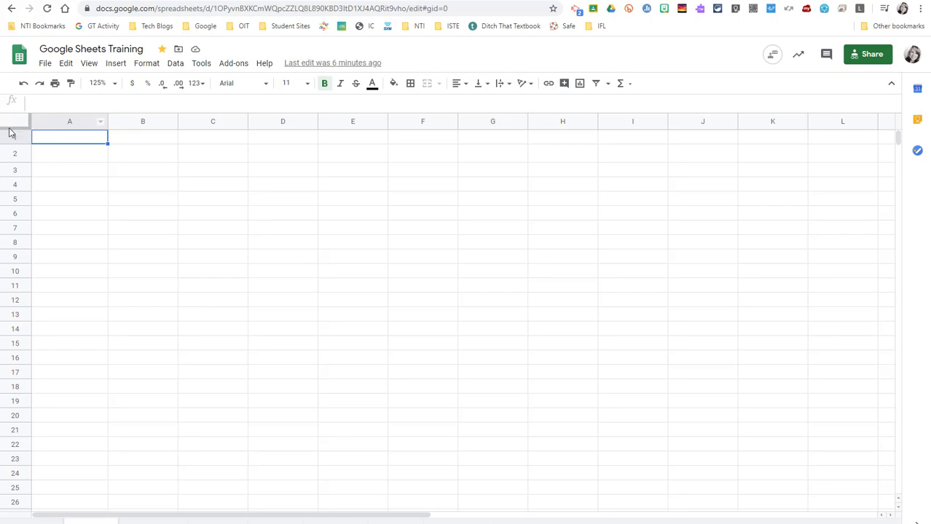
Step: Select columns A, B and C one after another, and finally the entire sheet
click(48, 123)
click(156, 121)
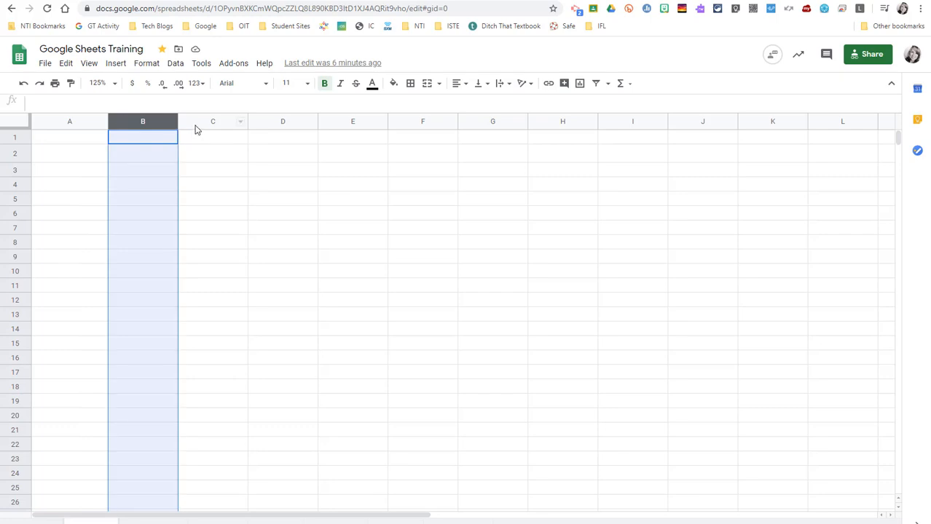
click(196, 124)
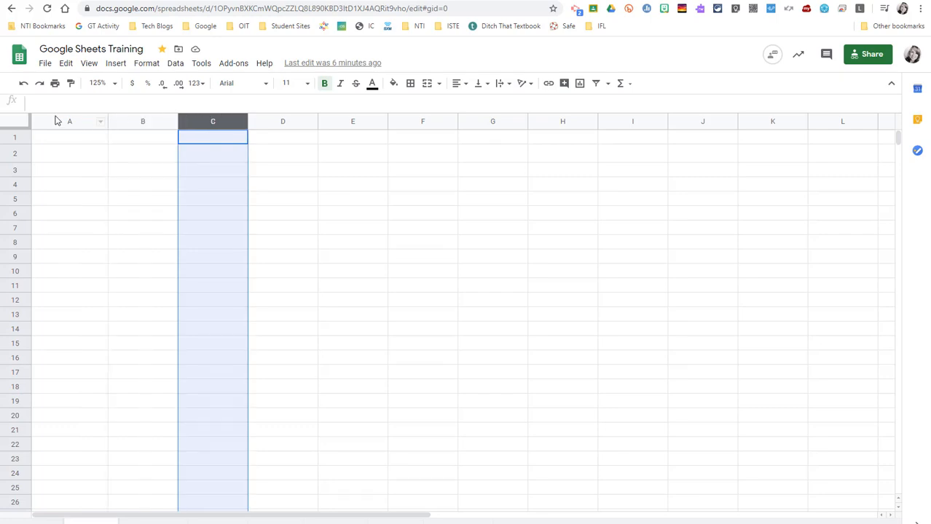
click(17, 123)
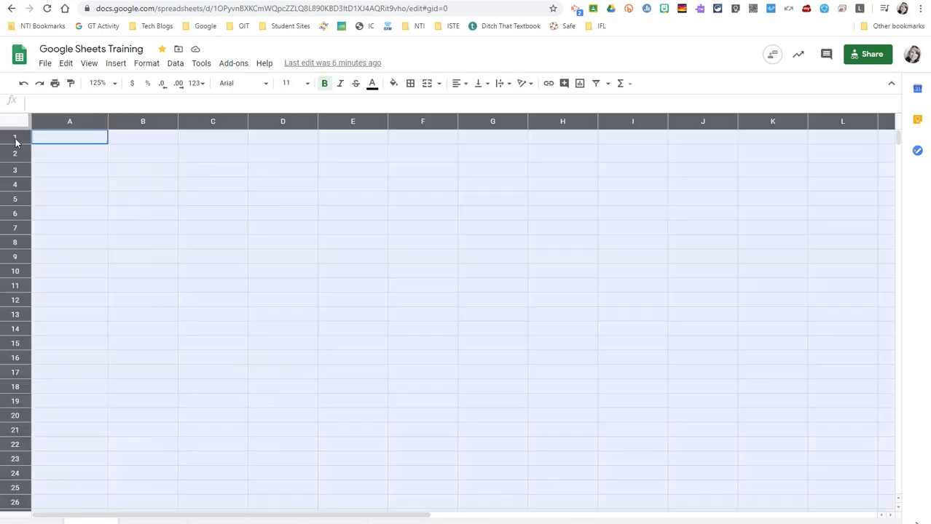
Step: Select row 1, columns A through E one after another, and finally the entire sheet
click(10, 137)
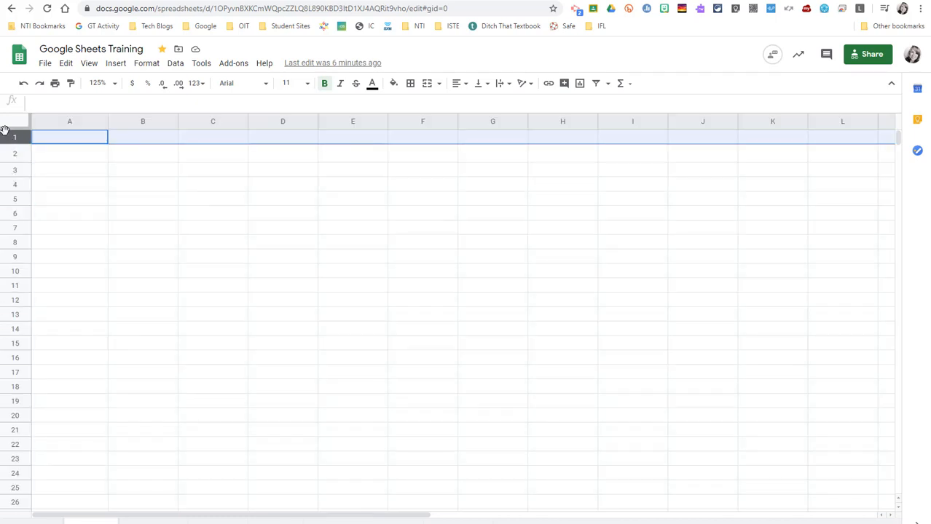
click(42, 120)
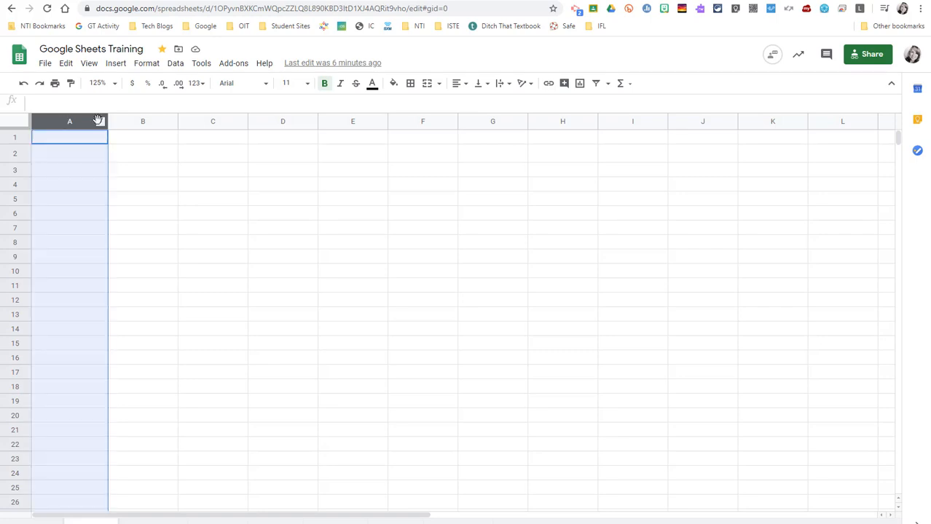
click(121, 121)
click(191, 123)
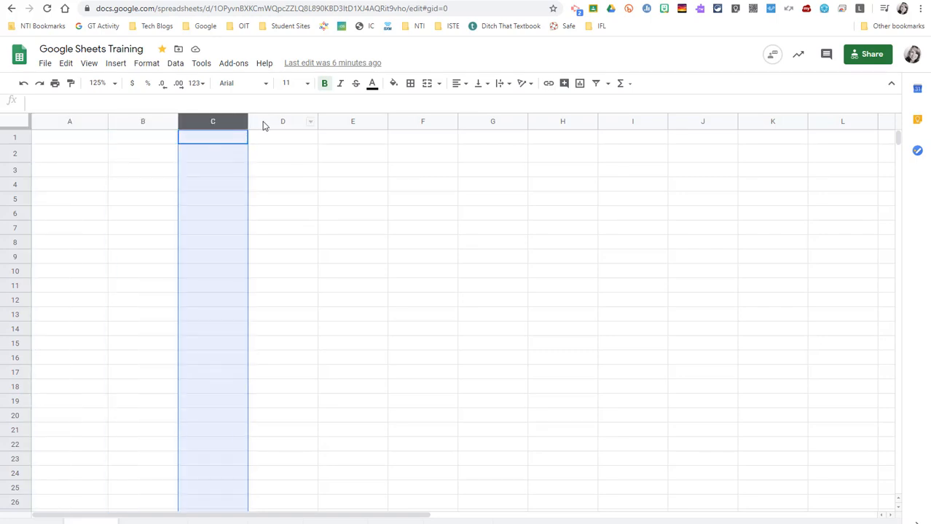
click(268, 122)
click(331, 124)
click(16, 124)
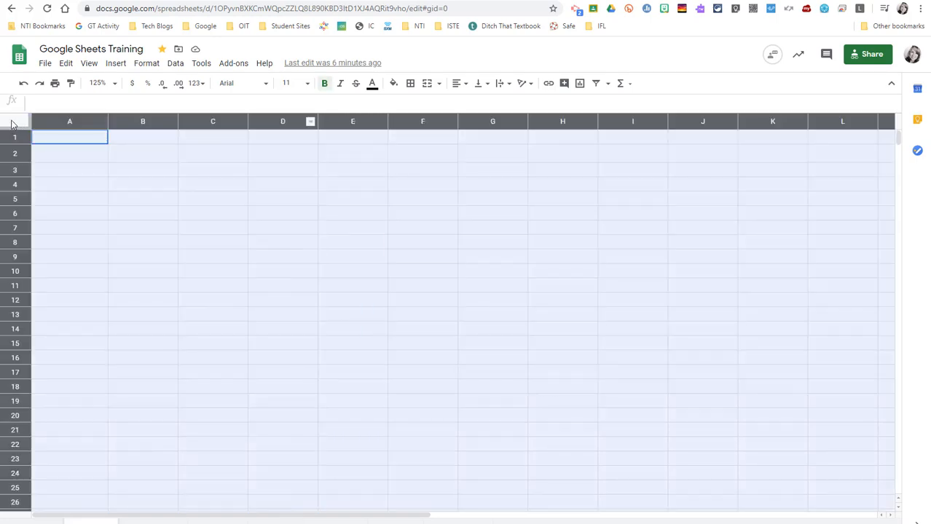
Step: Select rows 1 through 7 one after another, the range A3:A4, and the entire sheet again
click(50, 139)
click(6, 138)
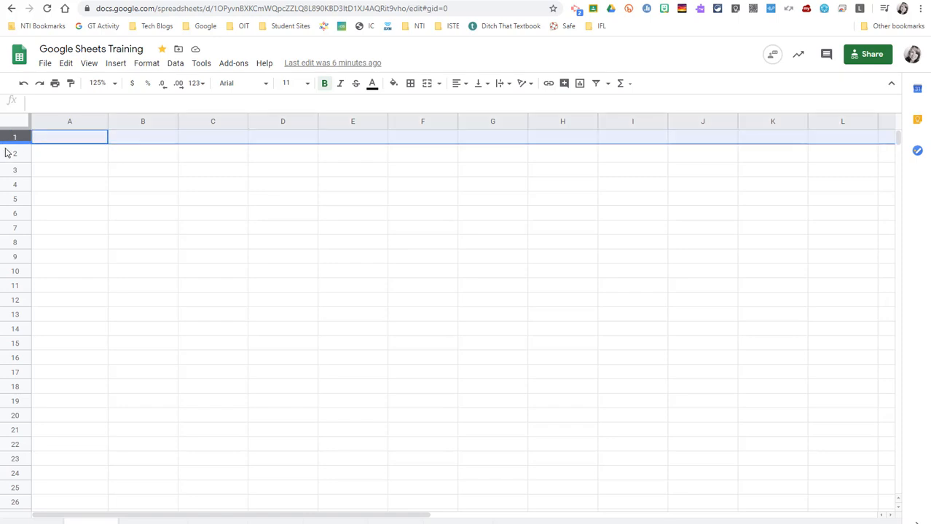
click(7, 153)
click(8, 171)
click(10, 186)
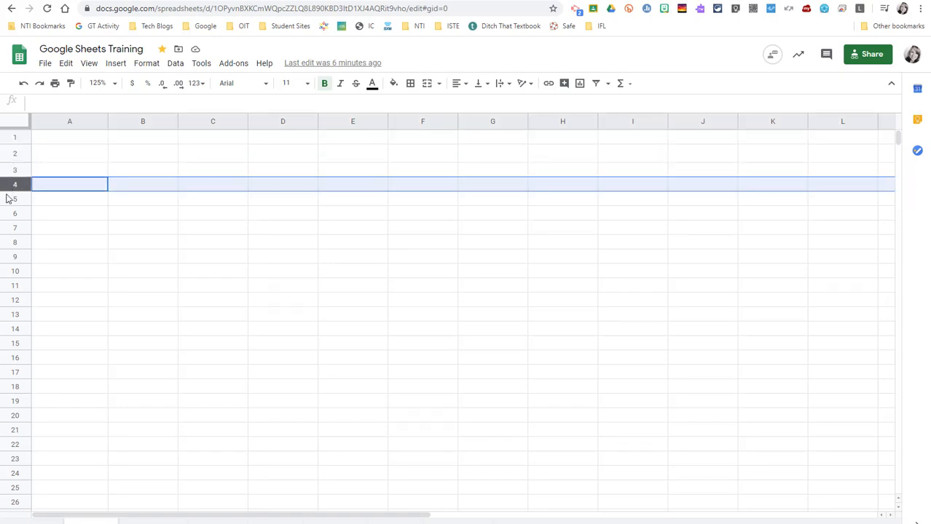
click(11, 199)
click(11, 214)
click(12, 230)
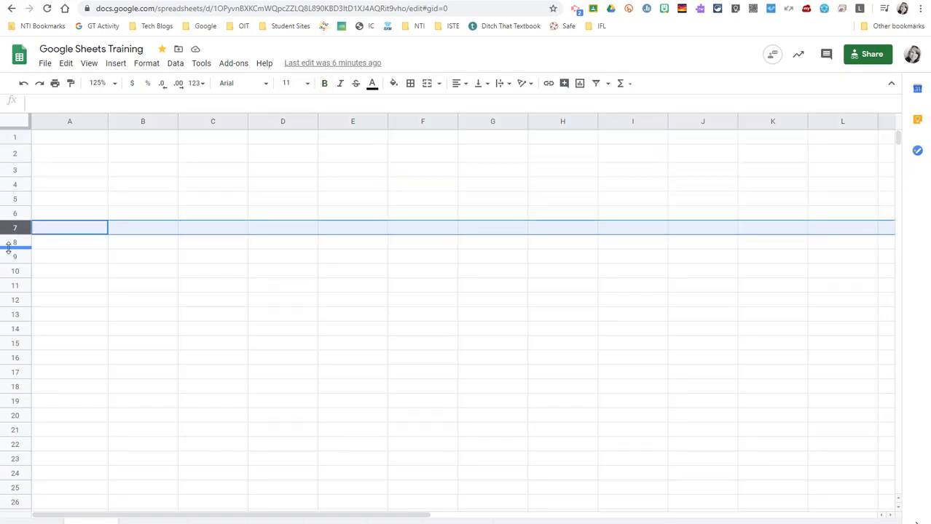
drag(45, 185, 38, 171)
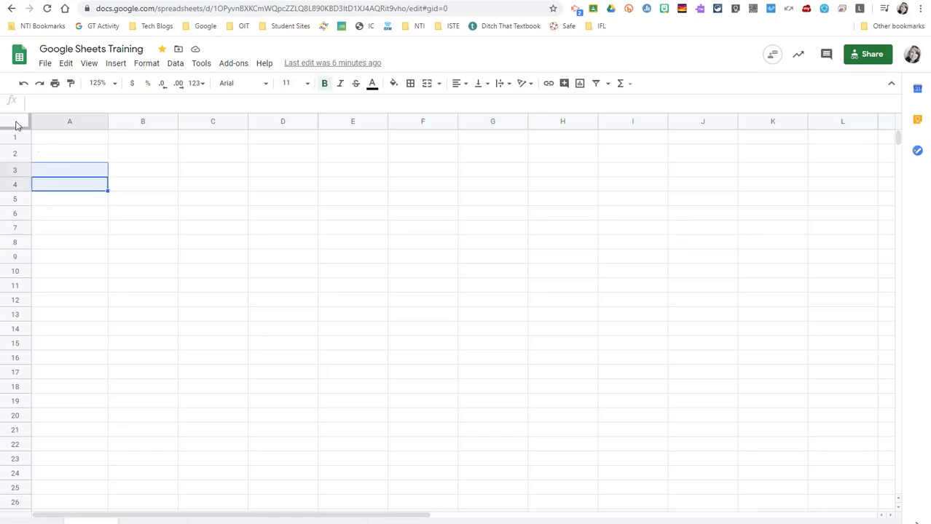
click(19, 128)
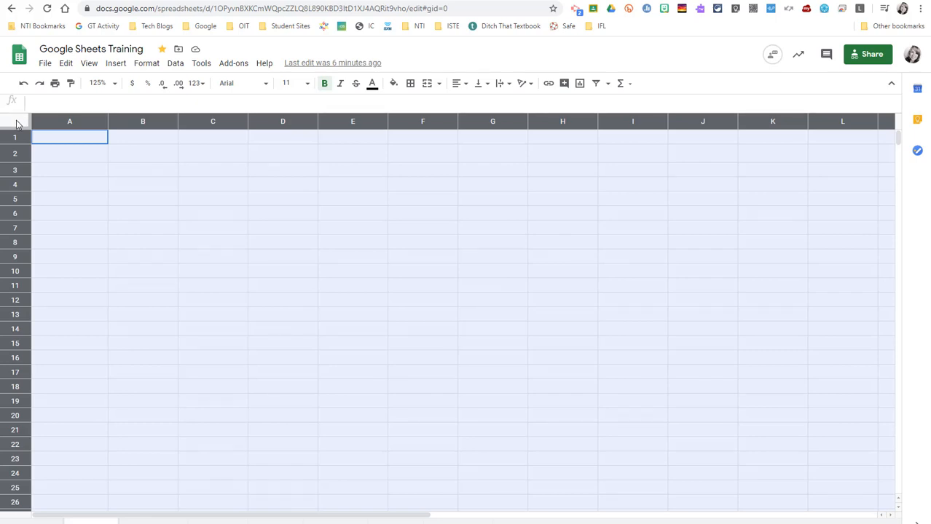
Step: Enter Student in cell A1, move on to cell B1 and make the formula bar taller
click(79, 141)
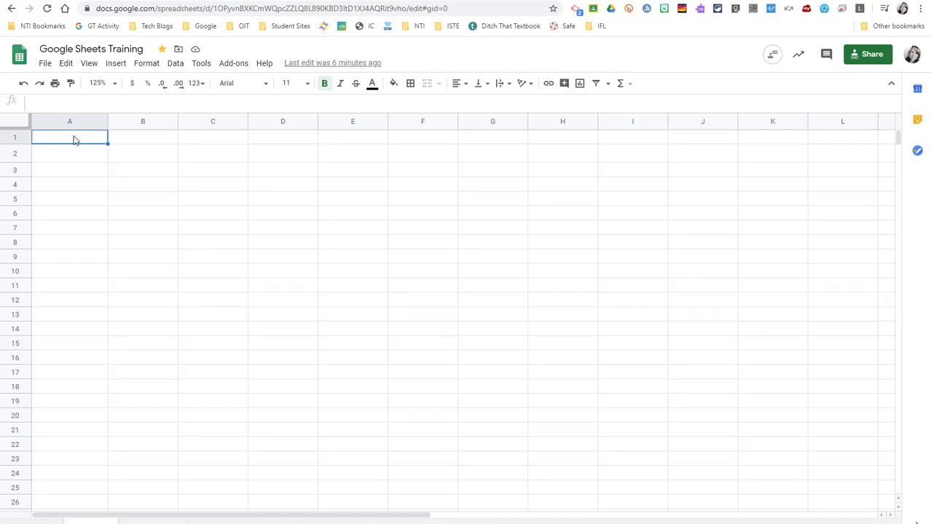
text(Student)
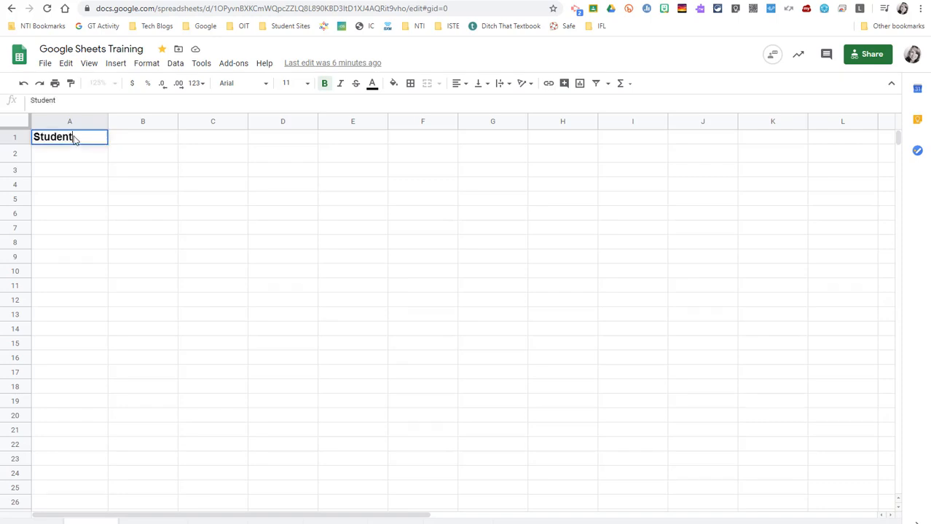
click(133, 142)
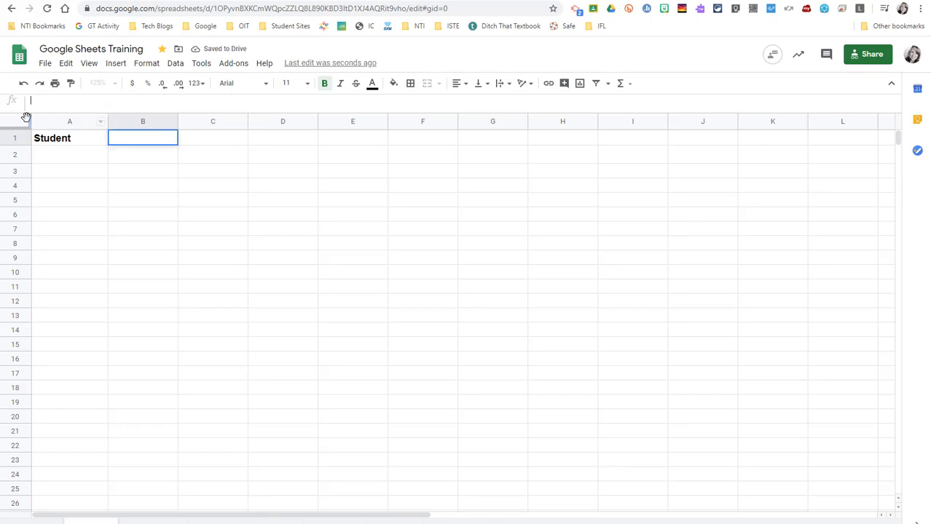
drag(16, 115, 15, 149)
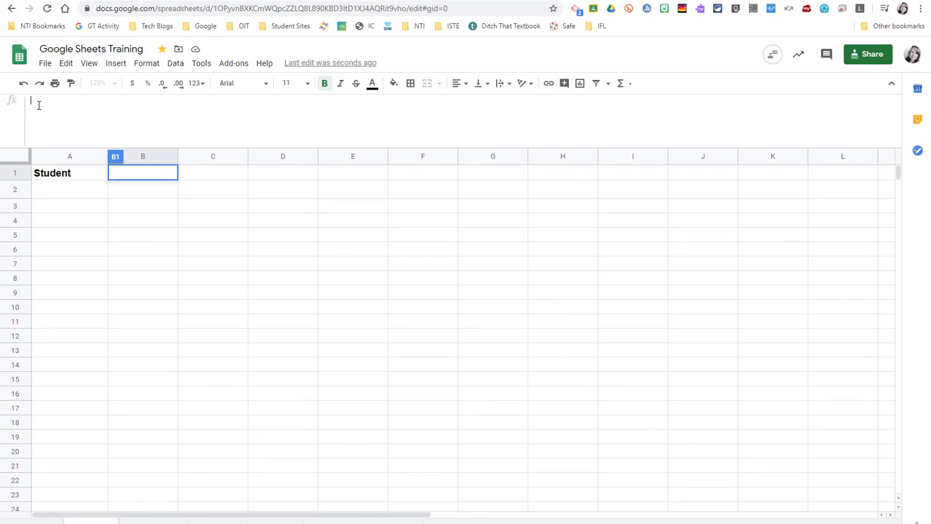
Step: Enter the headers Test 1, Test 2 and Test 3 in cells B1, C1 and D1
text(Test 1)
key(Tab)
text(E)
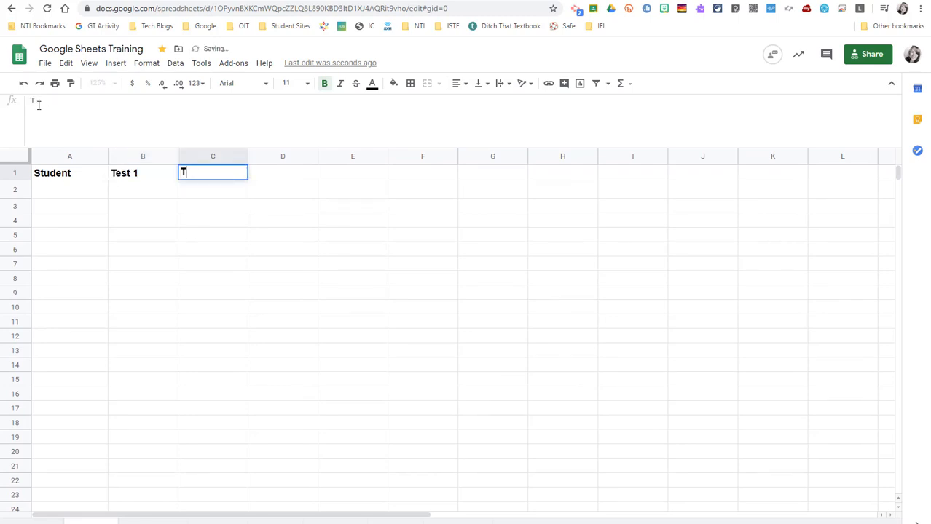
text(est 2)
key(Tab)
text(Te)
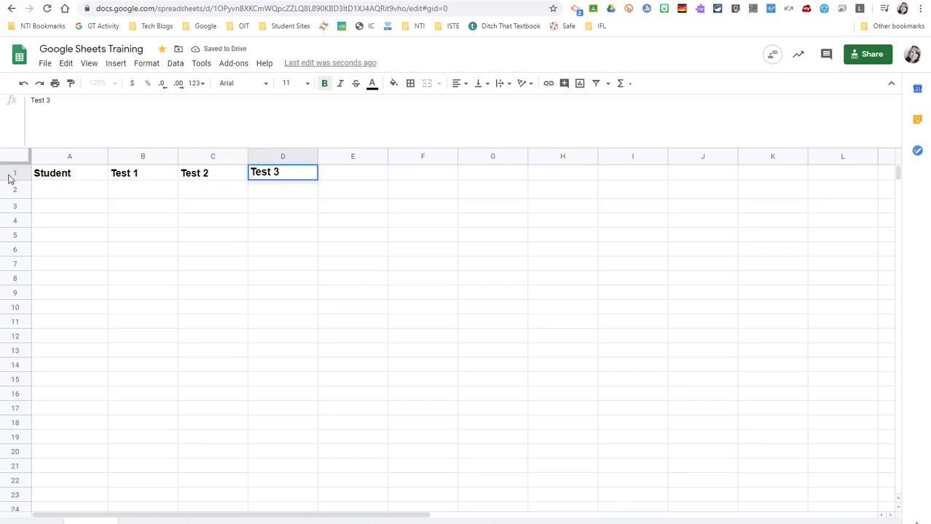
Step: Enter four students' first names in cells A2 through A5, below the Student header
click(52, 192)
text(A)
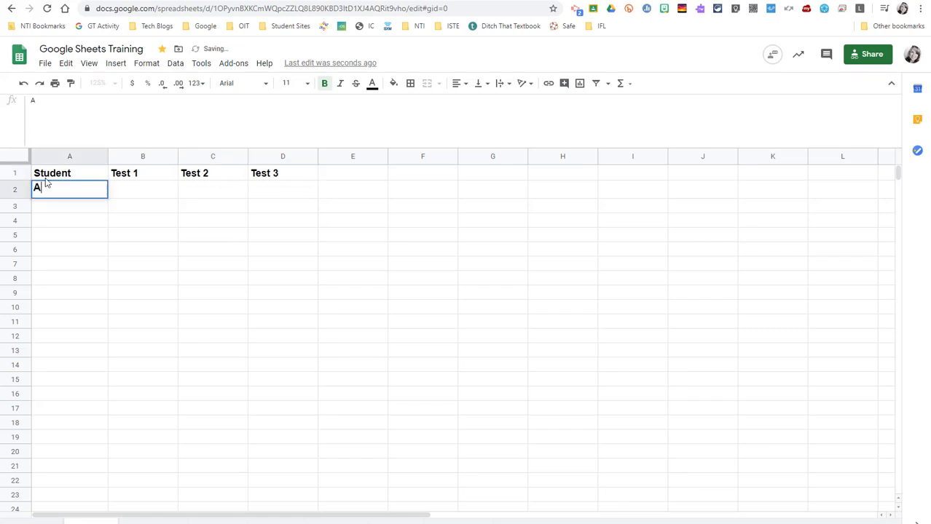
text(my)
key(Return)
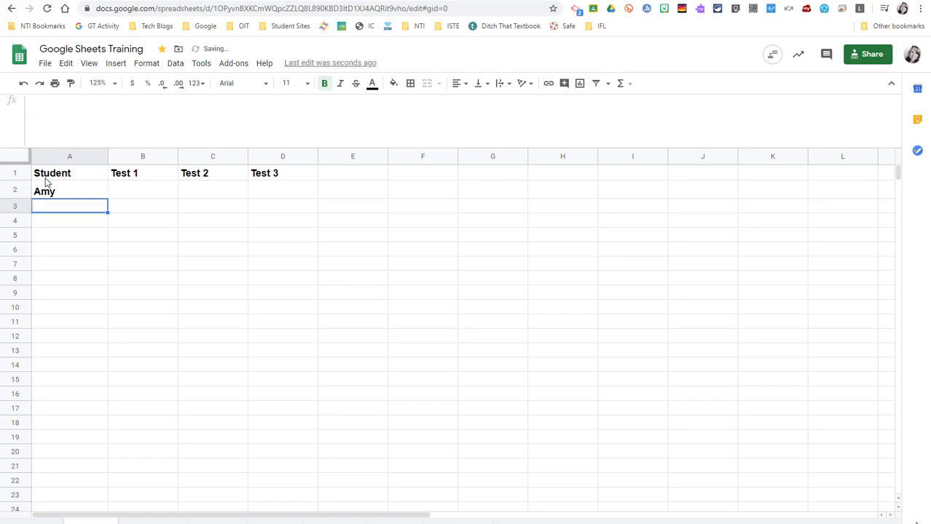
text(Bill)
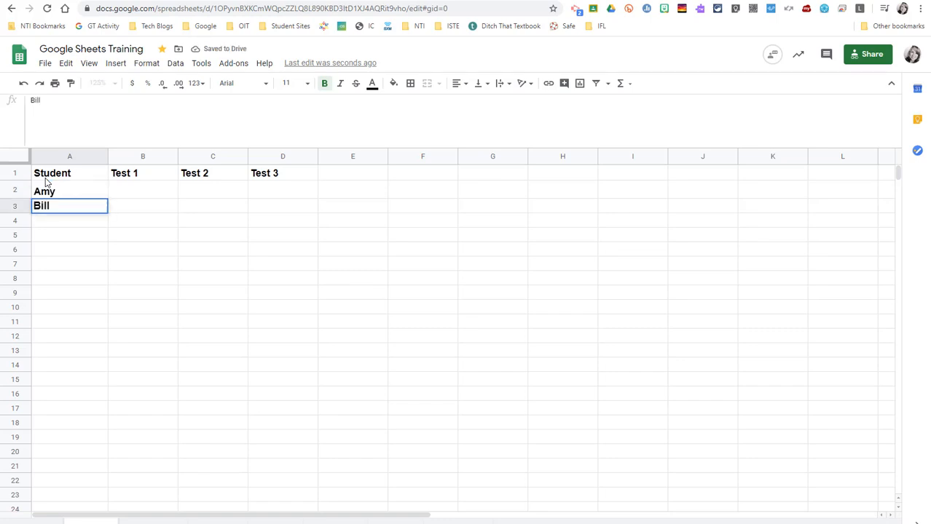
key(Return)
text(Carrie)
key(Return)
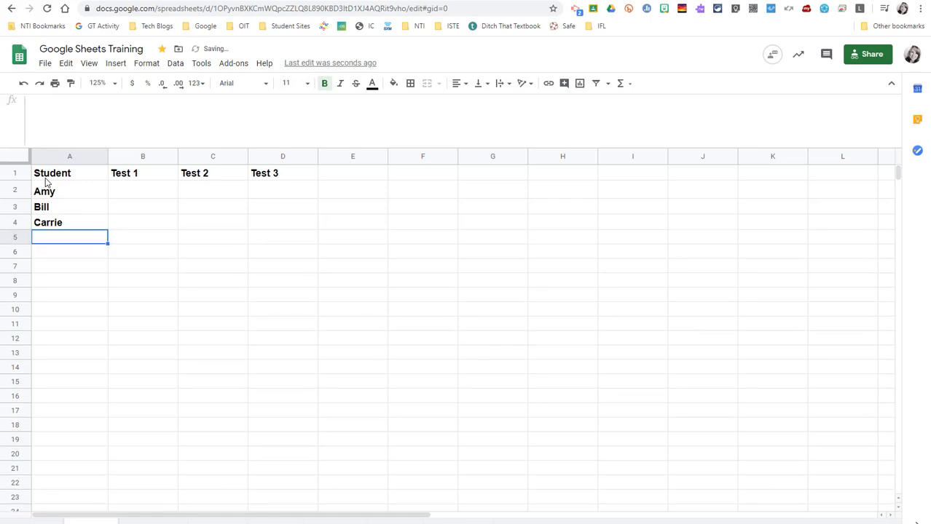
text(Don)
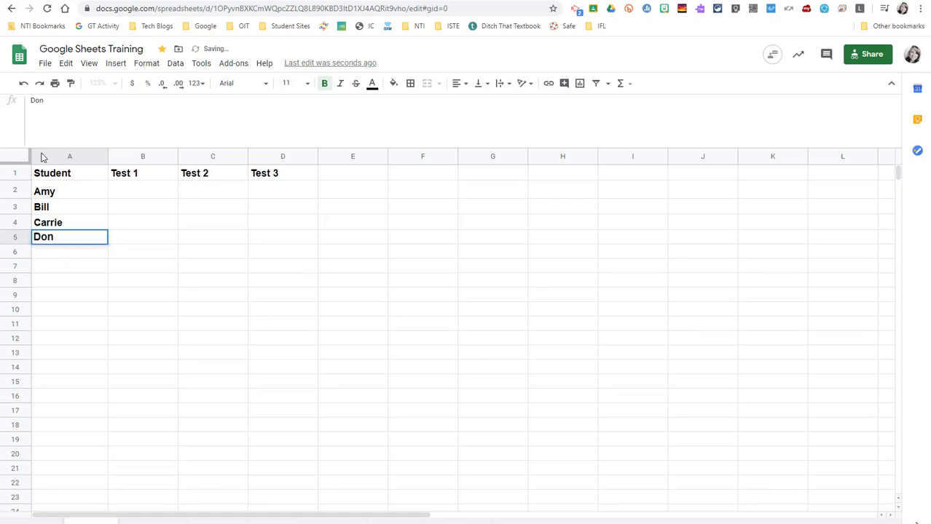
click(126, 192)
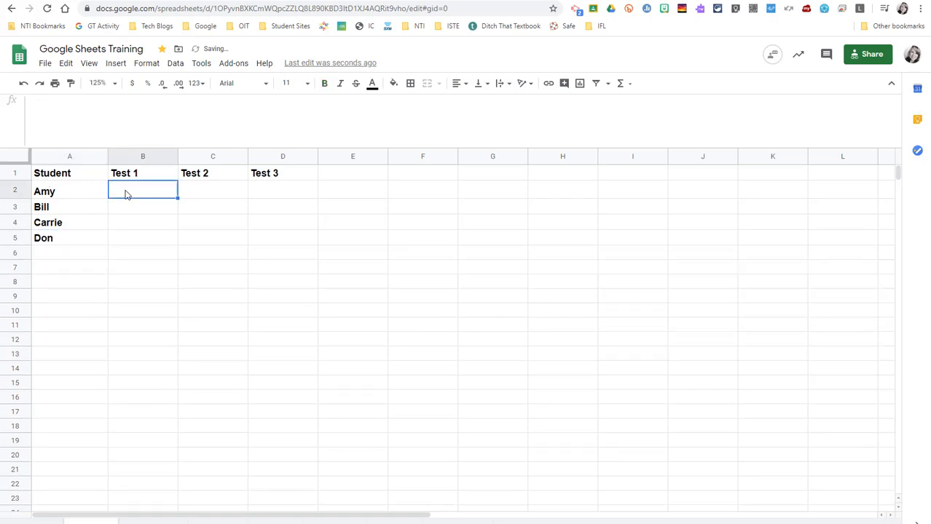
Step: Fill the whole header row 1 with a light blue color
click(64, 176)
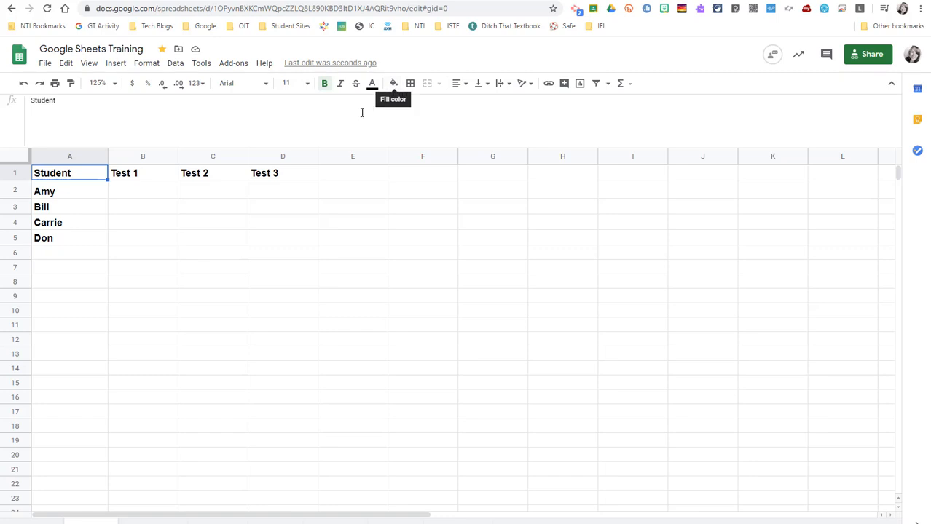
click(14, 173)
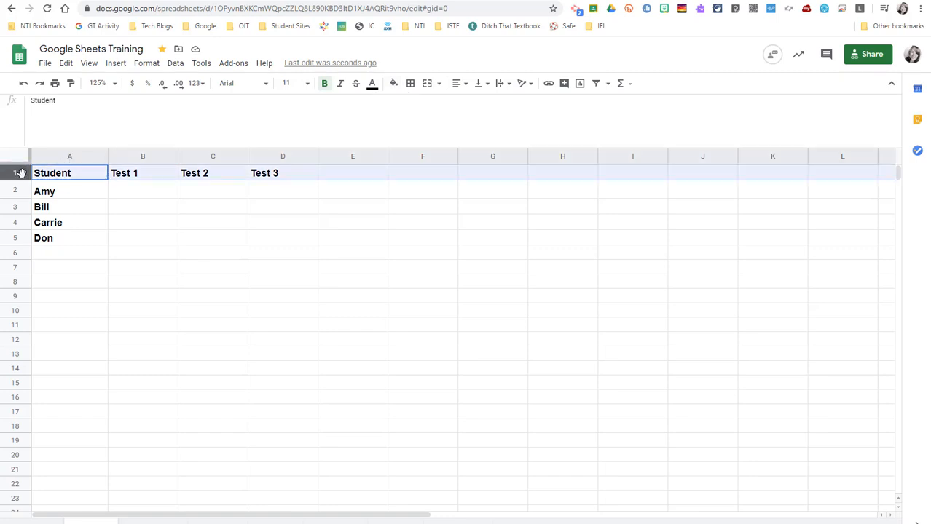
click(394, 86)
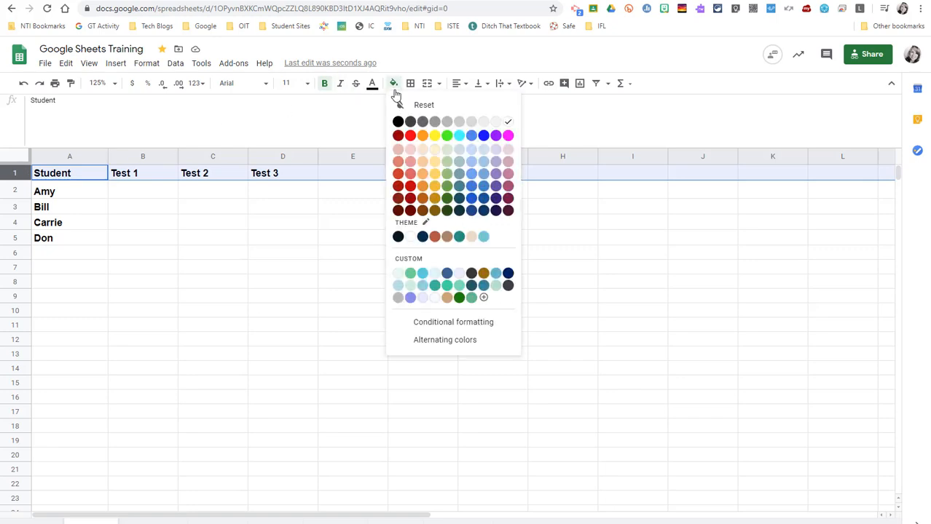
click(471, 150)
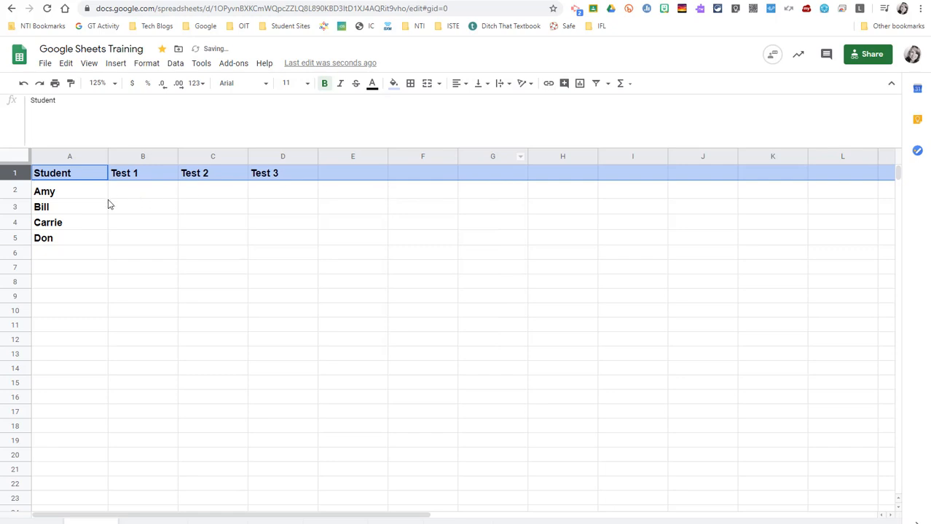
Step: Select the filled header row again and look through the rows below the data
click(68, 192)
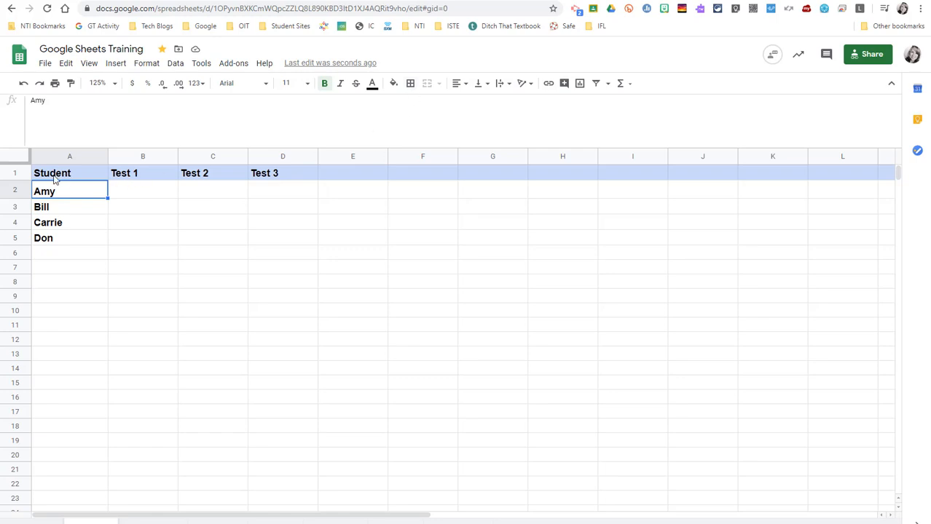
click(18, 173)
scroll(490, 411, down, 2)
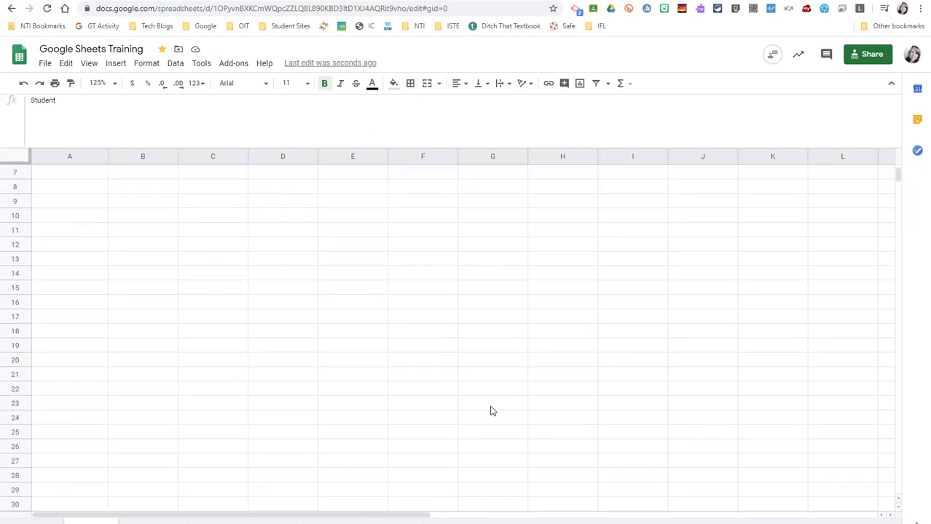
scroll(490, 411, down, 5)
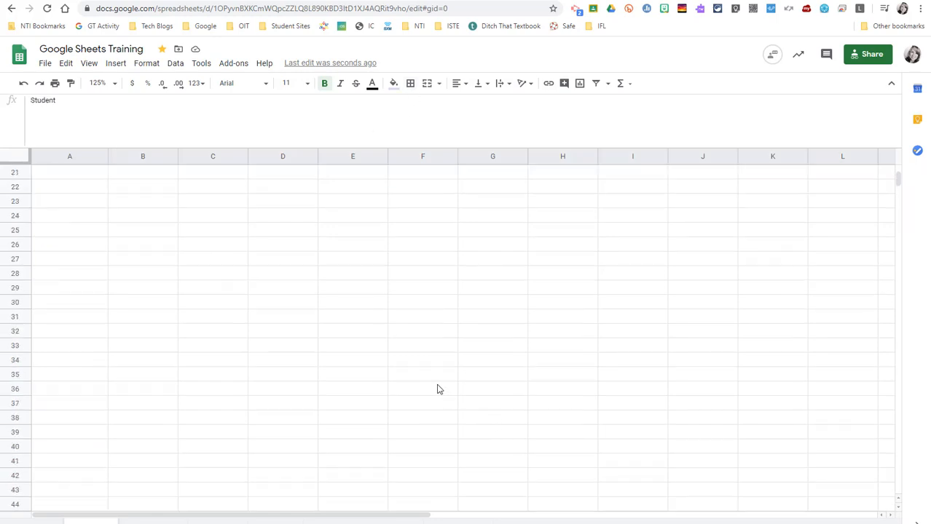
scroll(437, 390, up, 7)
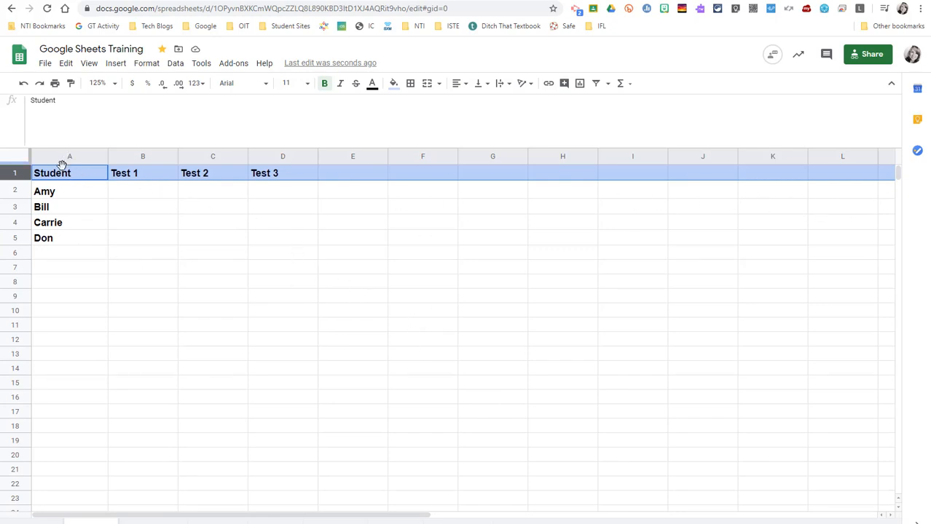
Step: Select the range A1:D5 and apply an outer border, followed by borders on all cells
drag(73, 173, 273, 235)
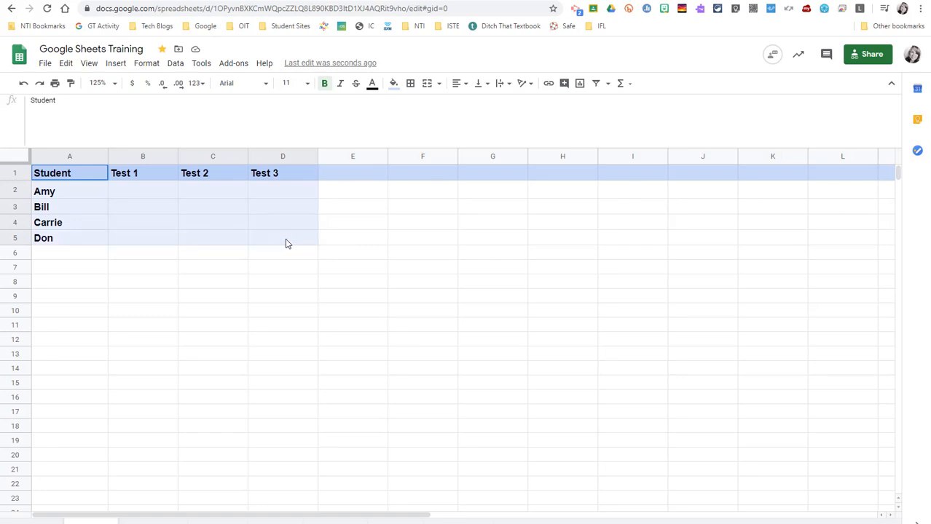
drag(295, 245, 293, 246)
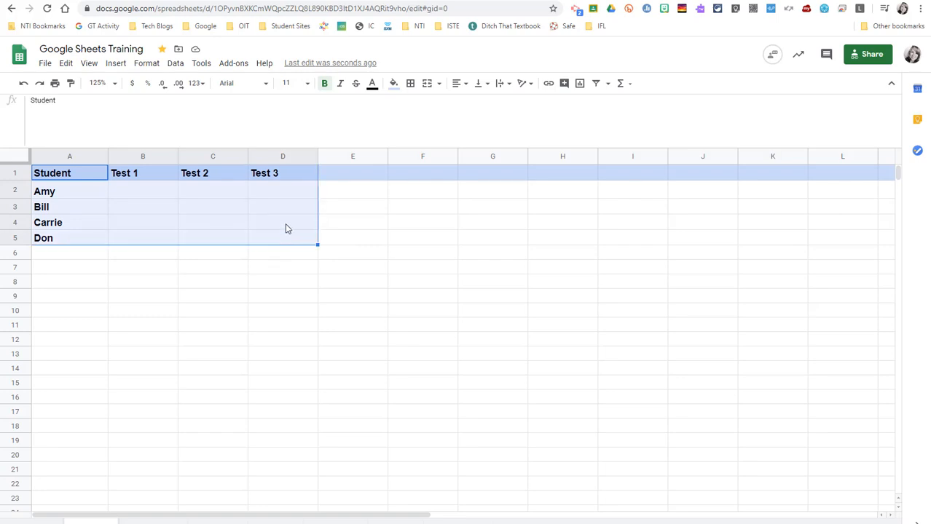
click(411, 87)
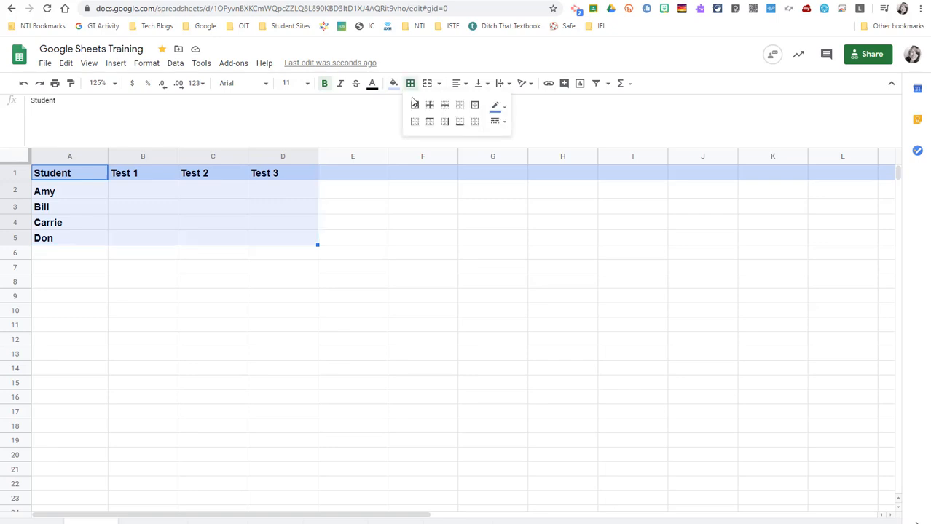
click(474, 107)
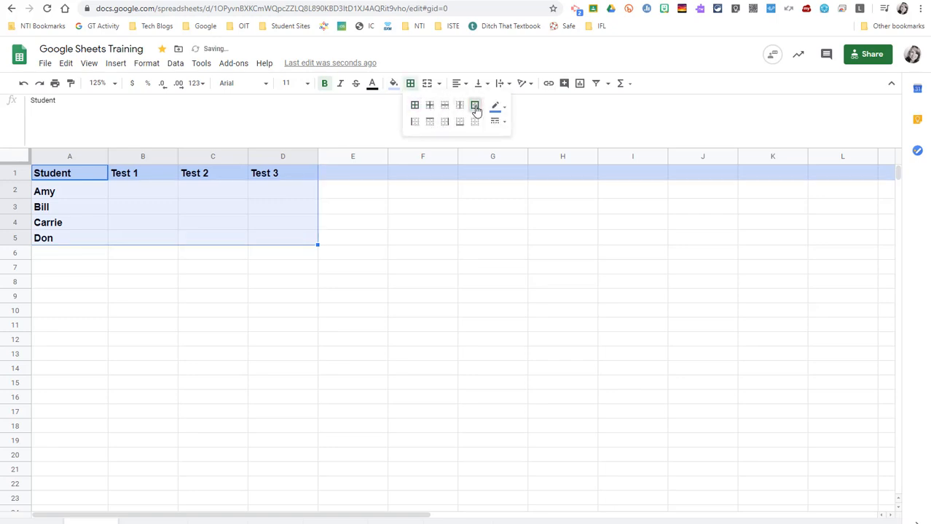
click(414, 106)
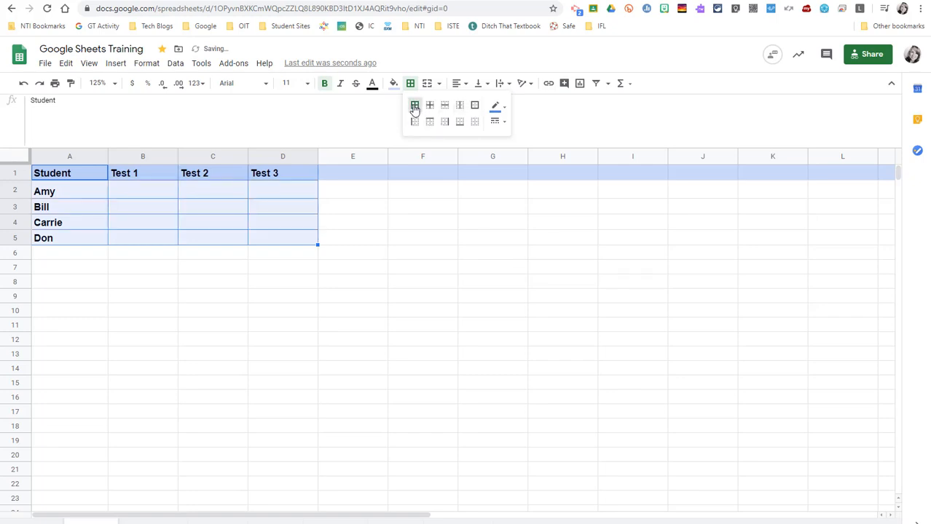
Step: Set the border color of the range A1:D5 to black and reopen the border color choices
click(500, 112)
click(500, 144)
click(499, 107)
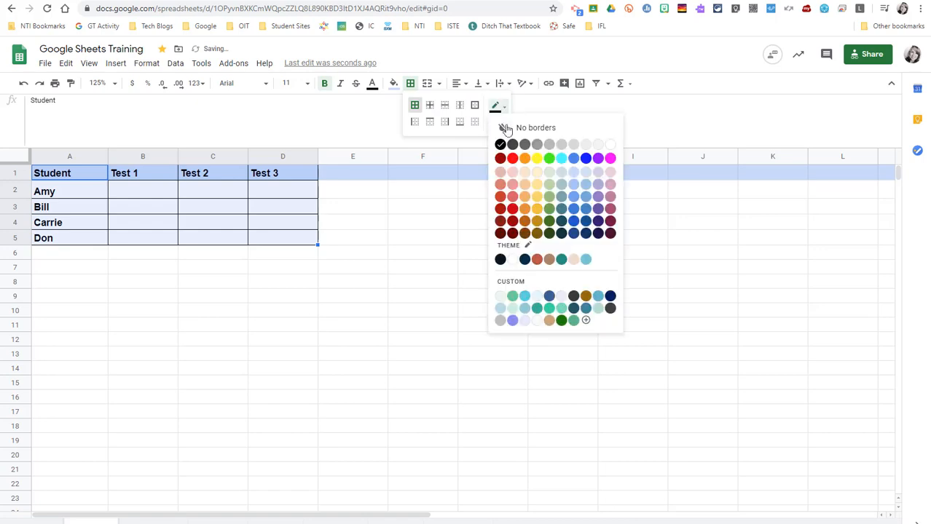
Step: Change the border color of the range A1:D5 to red and deselect the table
click(512, 158)
click(364, 195)
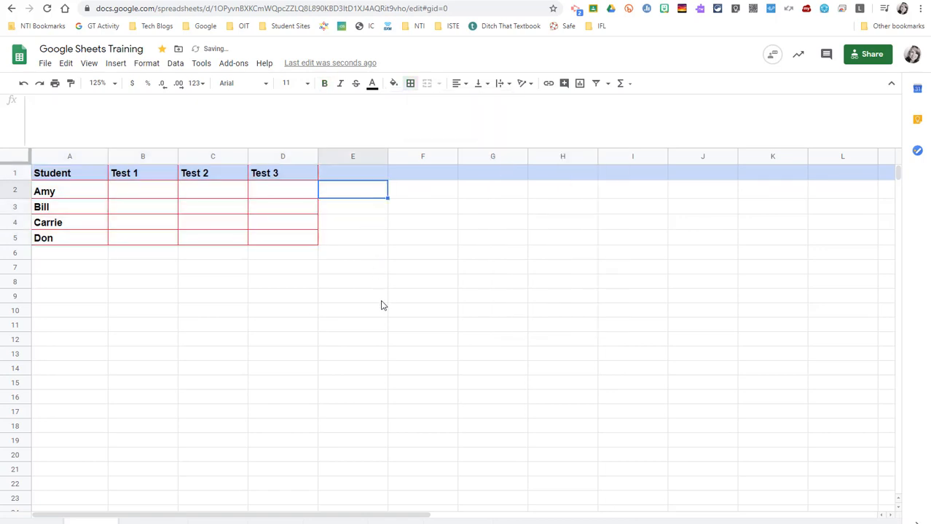
click(379, 314)
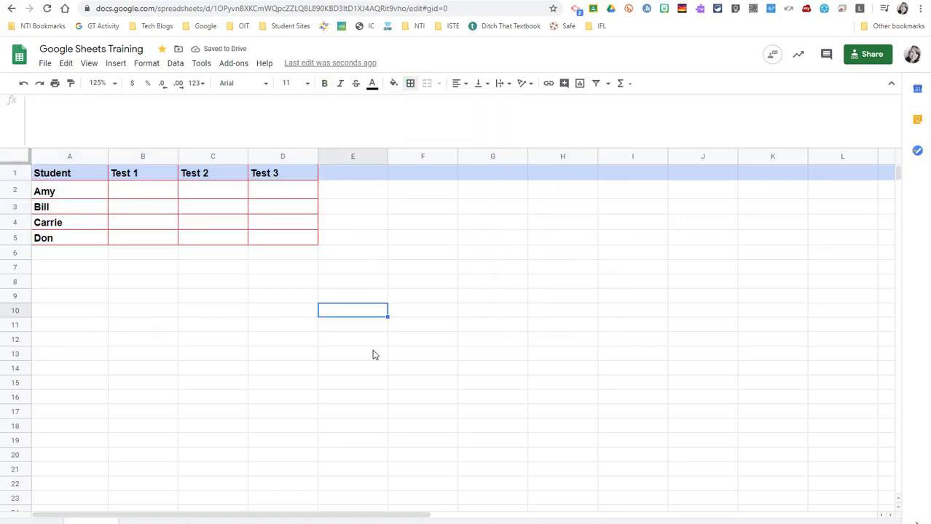
click(212, 483)
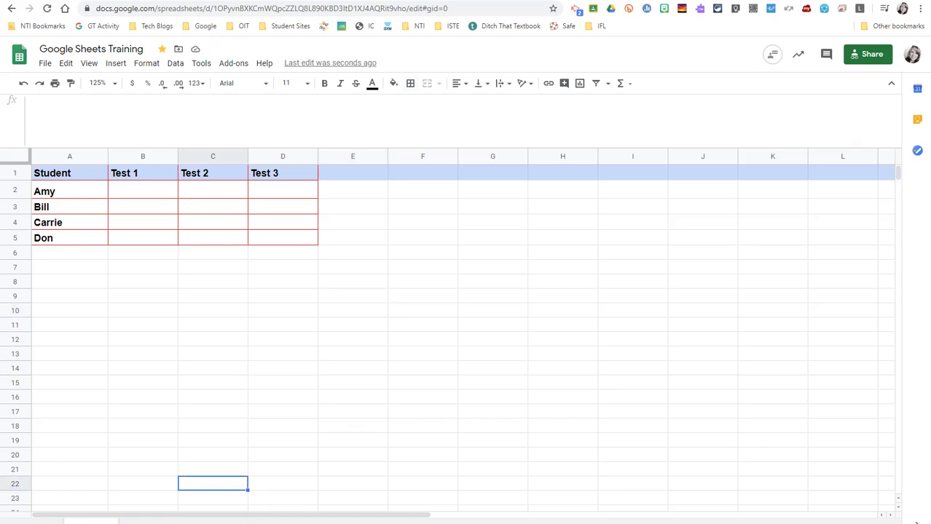
Step: Look through the Formatting, Filtering, Grades, Functions, Autofill and Pivot Table sheets, and return to the Basics sheet
click(153, 521)
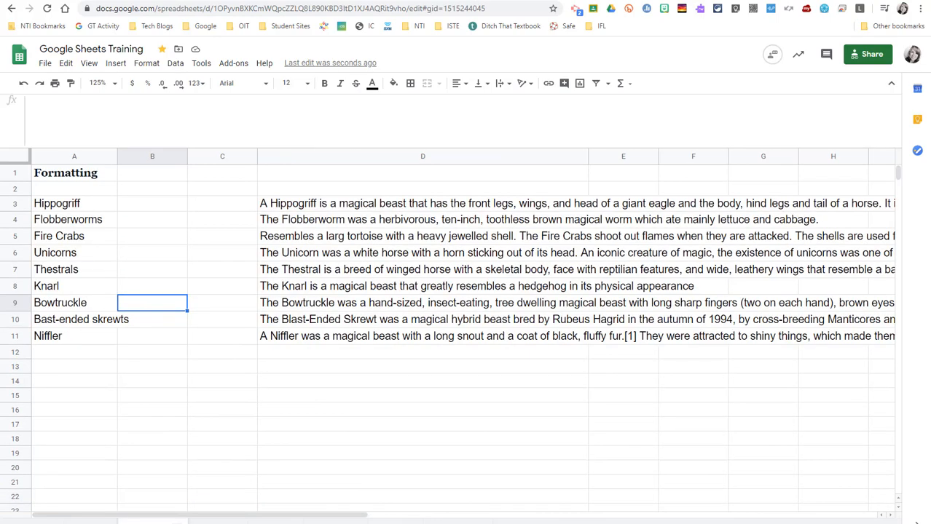
click(217, 521)
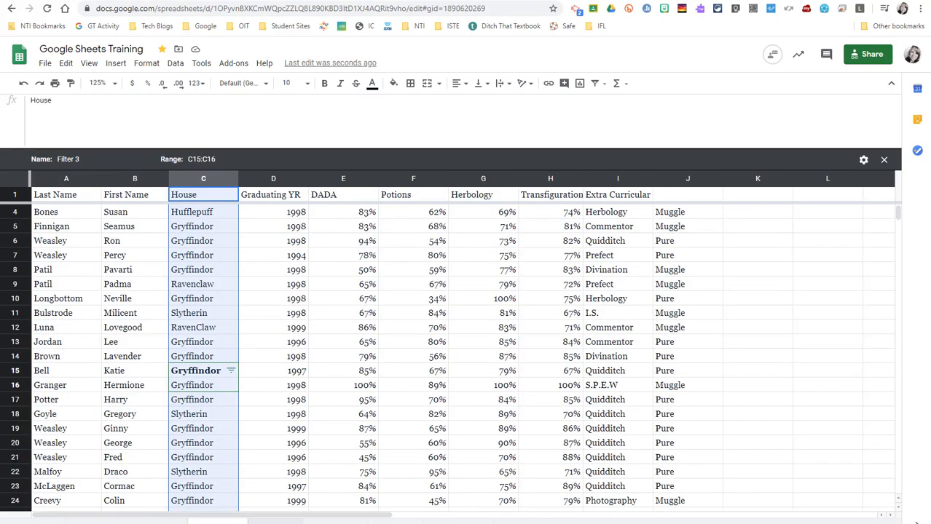
click(275, 521)
click(335, 522)
click(396, 521)
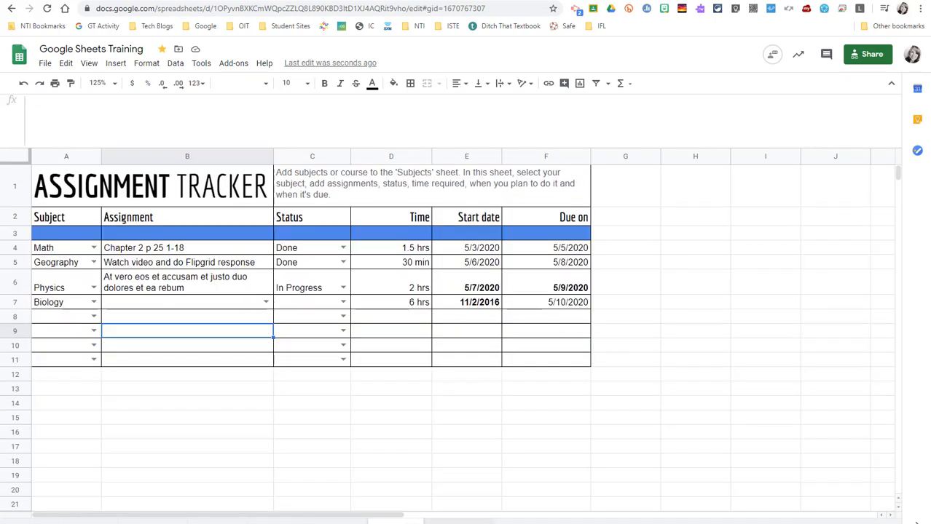
click(455, 522)
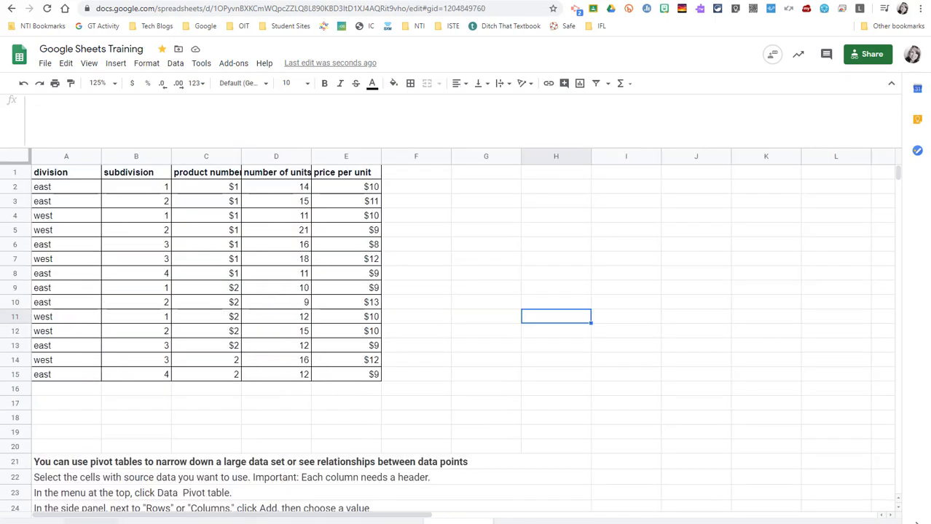
click(78, 522)
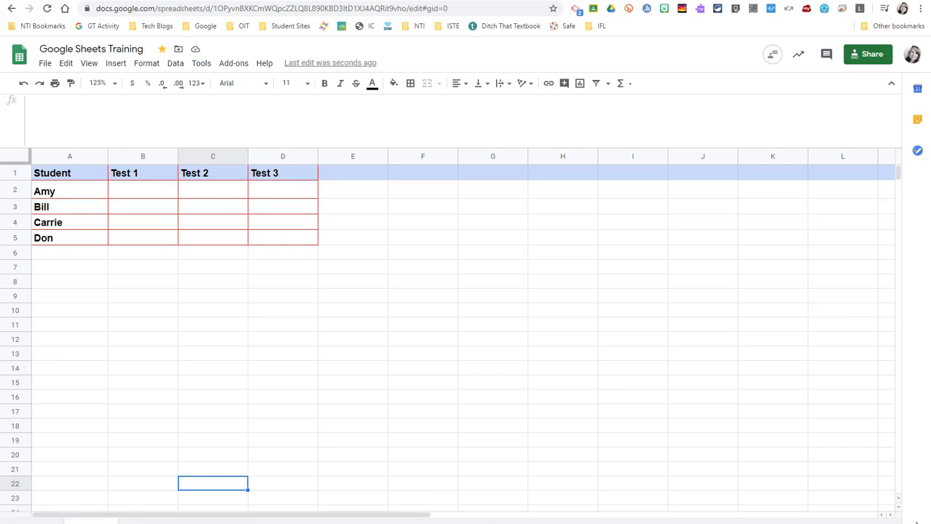
Step: Add a new blank sheet and move it to the end, after the Pivot Table sheet
click(30, 522)
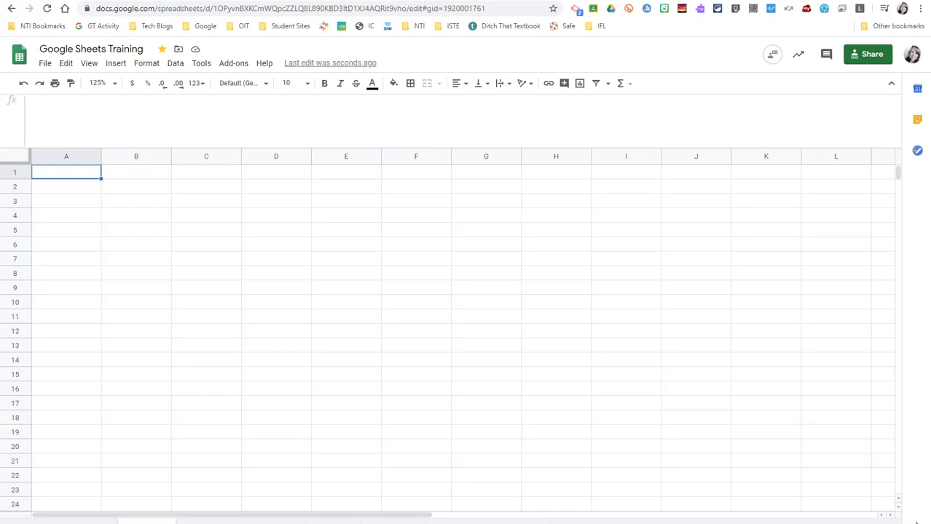
drag(147, 522, 525, 521)
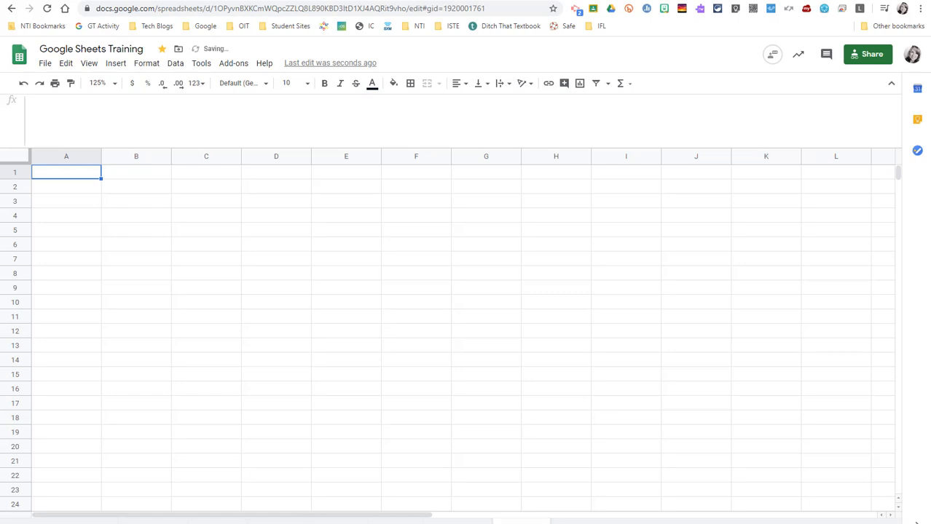
right_click(521, 522)
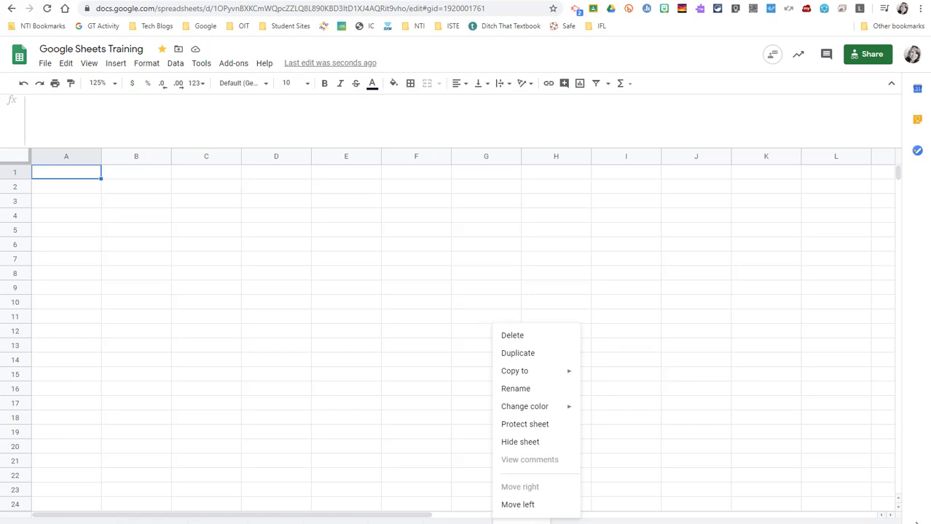
drag(540, 522, 544, 523)
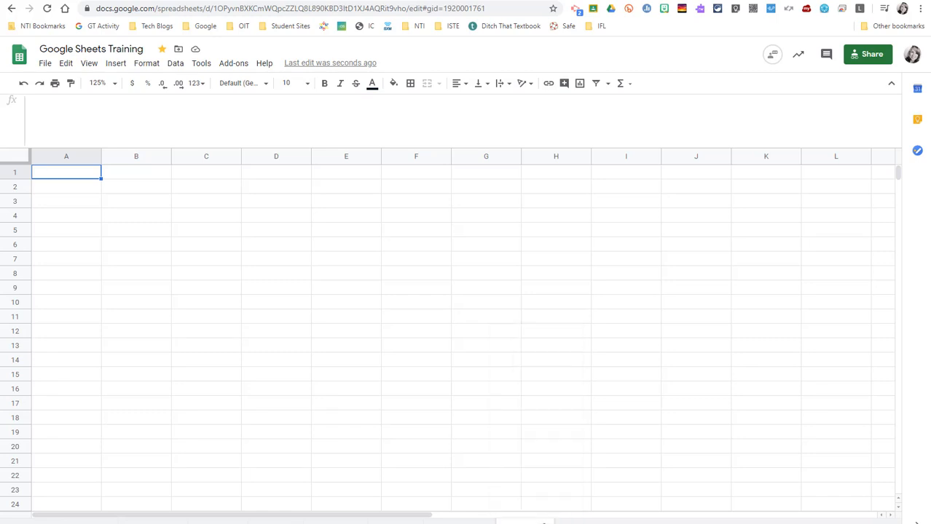
Step: Rename the new blank sheet as Practice
right_click(542, 521)
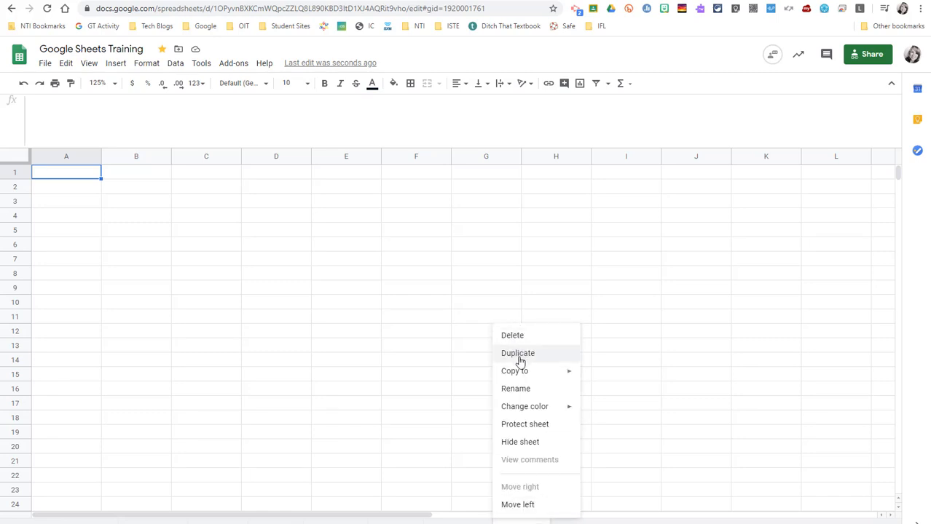
mouse_move(522, 371)
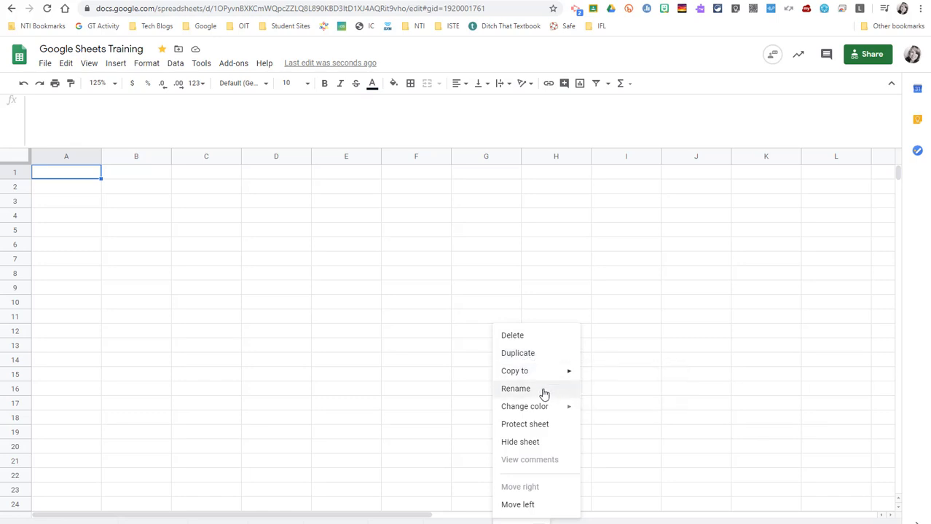
click(520, 391)
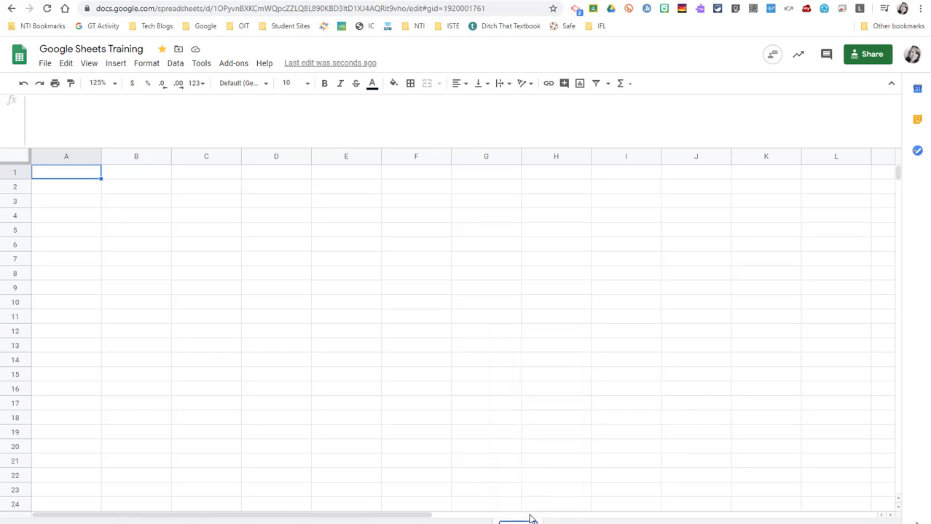
click(598, 522)
Step: Give the Practice sheet's tab a light blue custom color
click(543, 522)
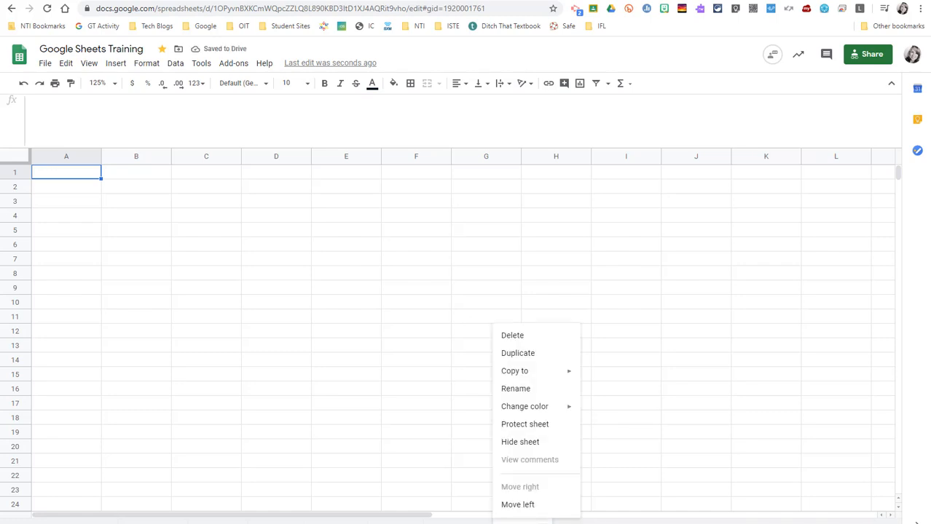
mouse_move(532, 409)
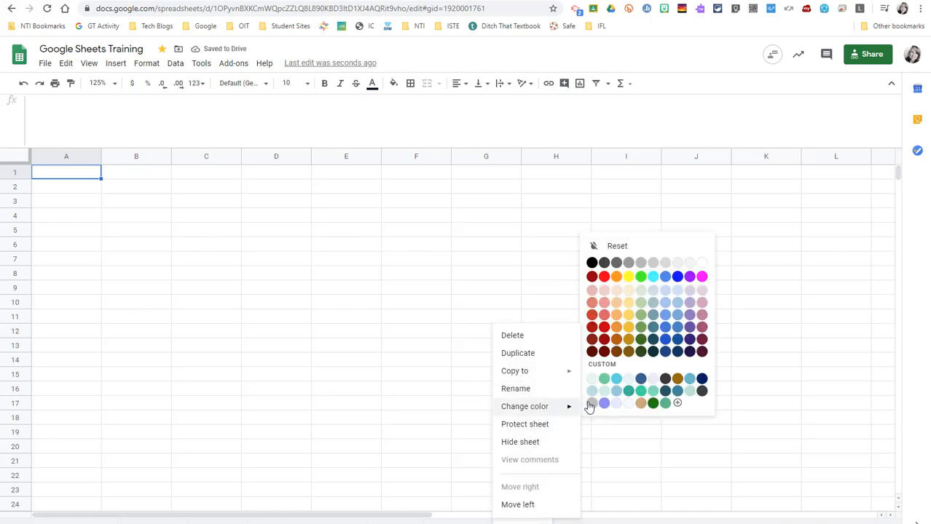
click(616, 380)
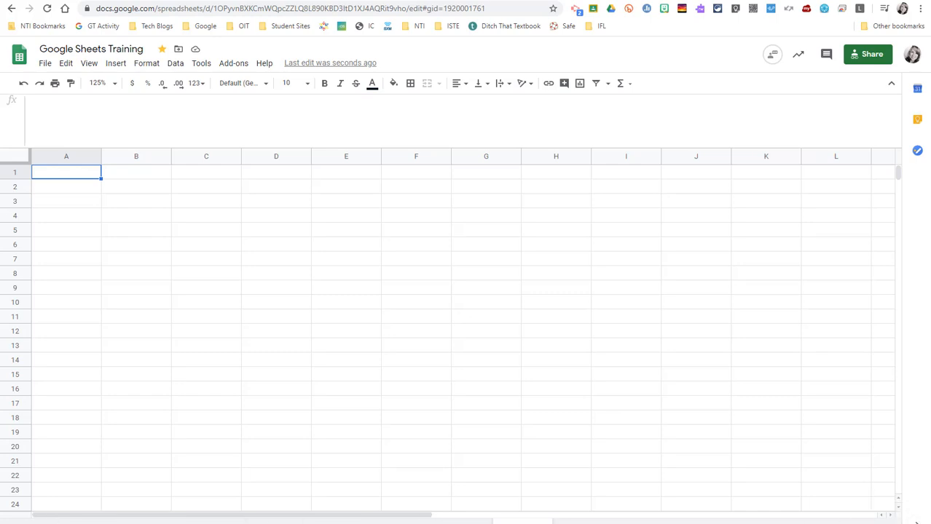
Step: Open the Grades sheet from the list of all sheets
click(54, 521)
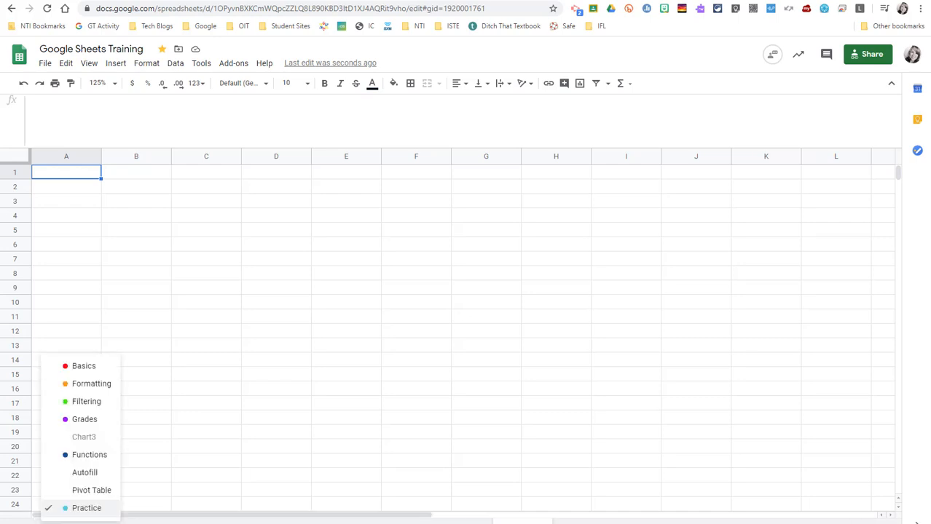
click(84, 419)
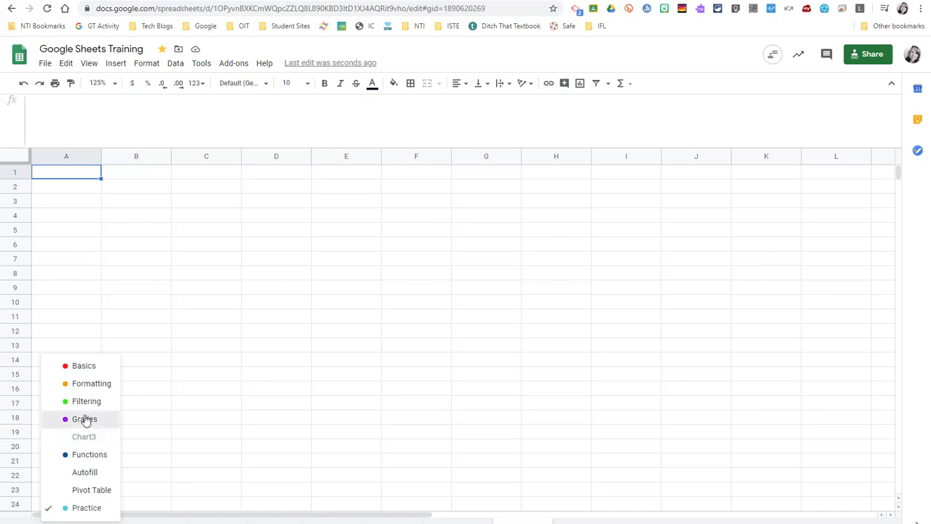
click(99, 406)
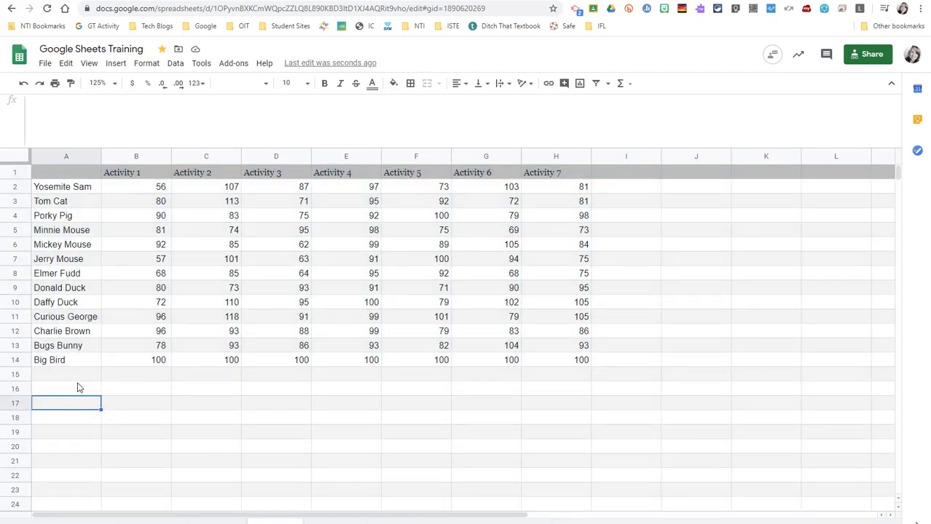
Step: Examine the name column and header row of the Grades sheet, going down past row 50 and back to row 1
click(46, 160)
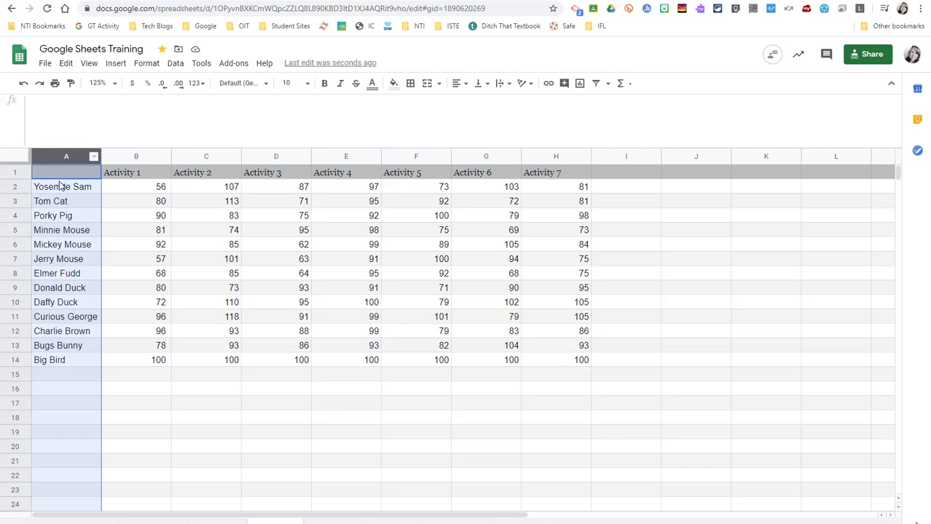
click(115, 192)
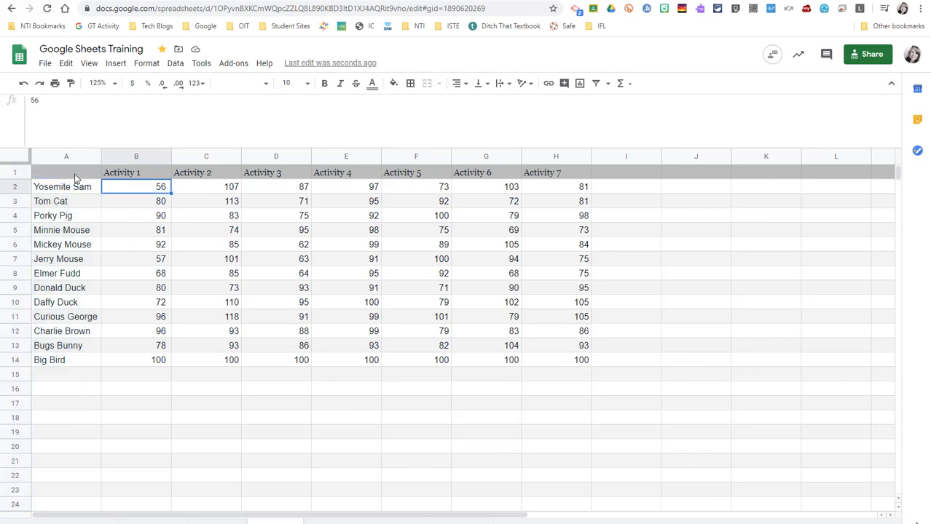
click(52, 191)
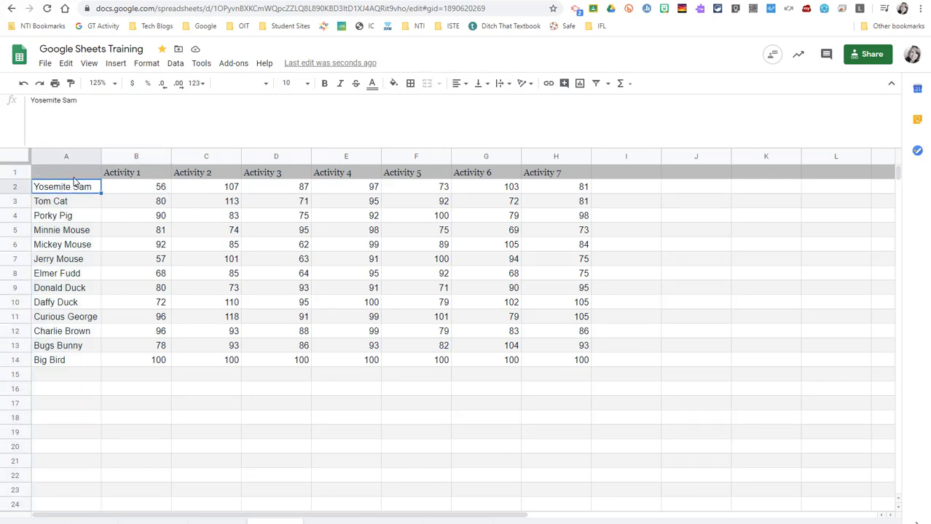
click(73, 176)
scroll(100, 214, down, 1)
scroll(100, 214, up, 1)
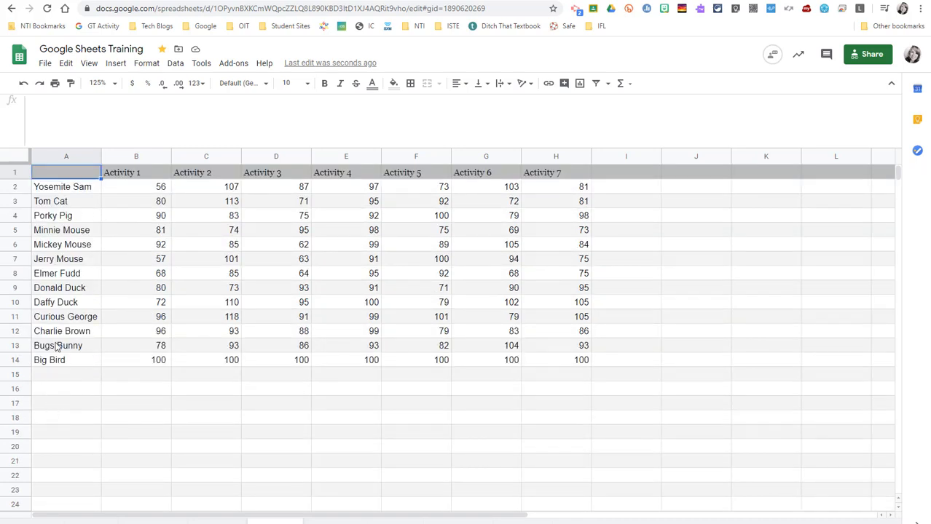
scroll(58, 361, down, 1)
scroll(59, 366, down, 7)
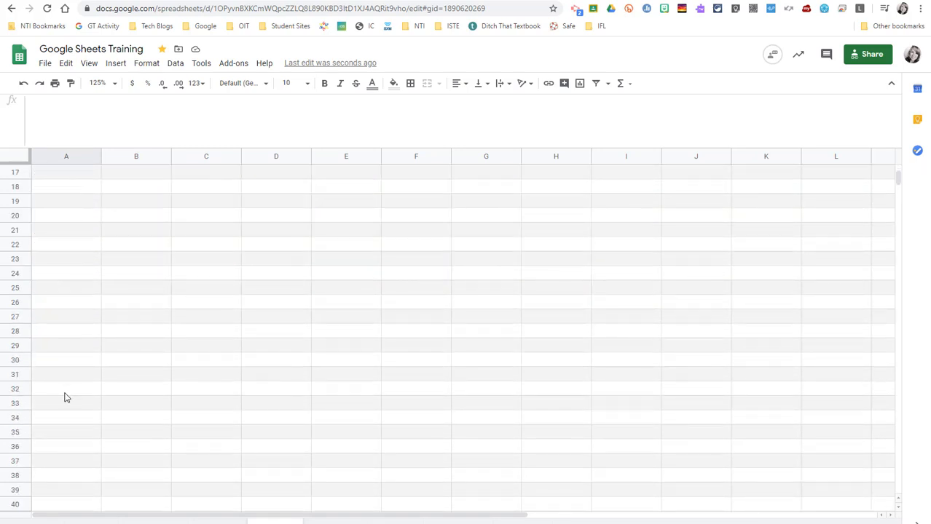
scroll(63, 402, down, 5)
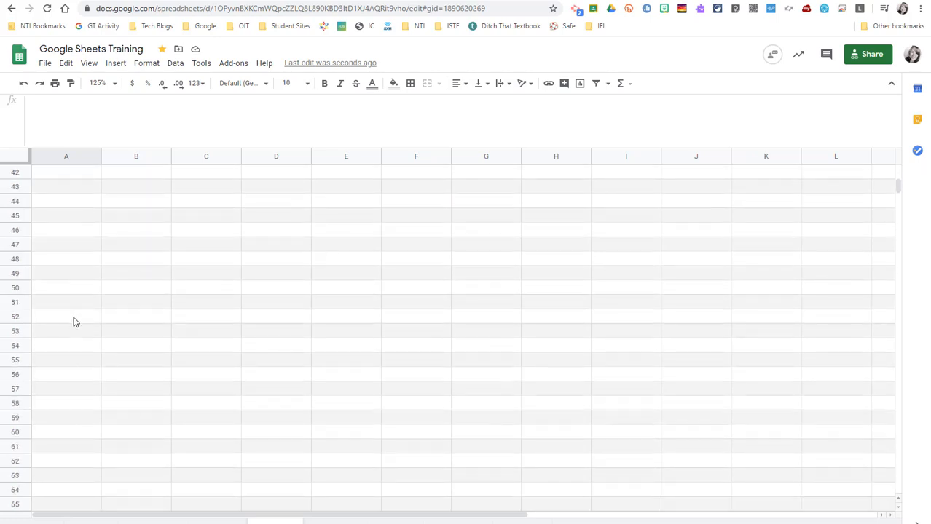
click(72, 319)
click(63, 290)
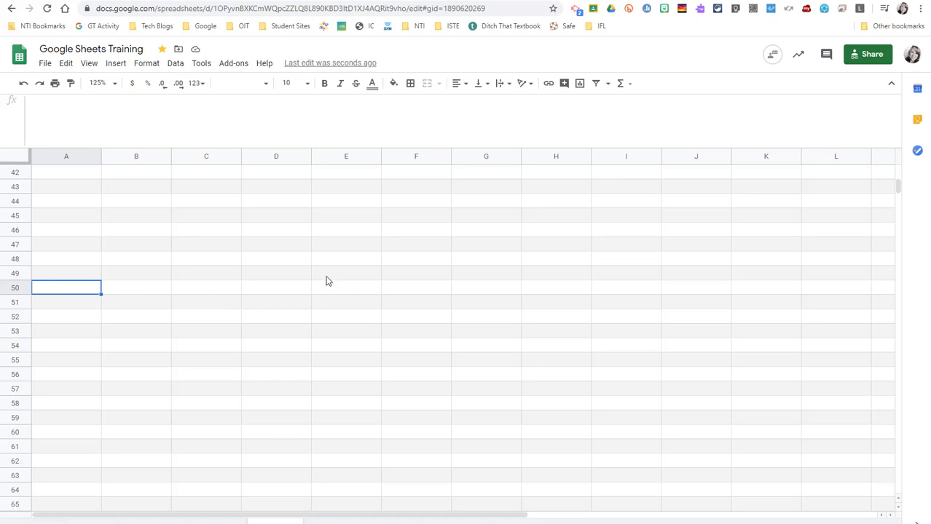
scroll(333, 210, up, 12)
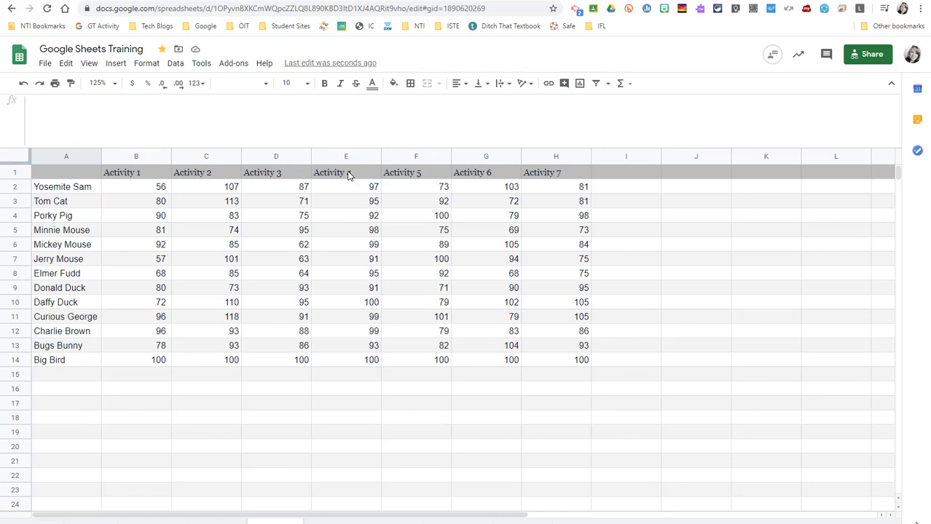
Step: Review the freeze options for rows and columns, and freeze header row 1 of the Grades sheet
click(45, 173)
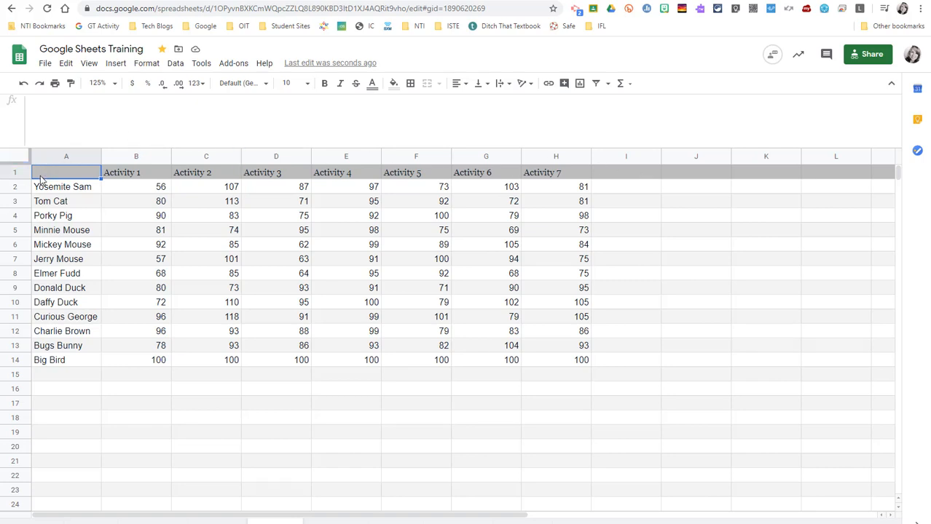
click(89, 63)
mouse_move(113, 86)
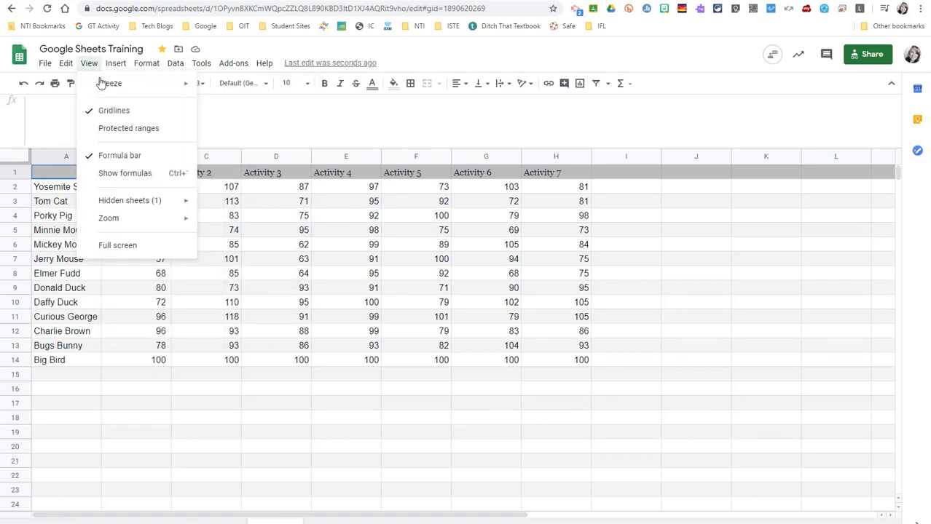
mouse_move(160, 84)
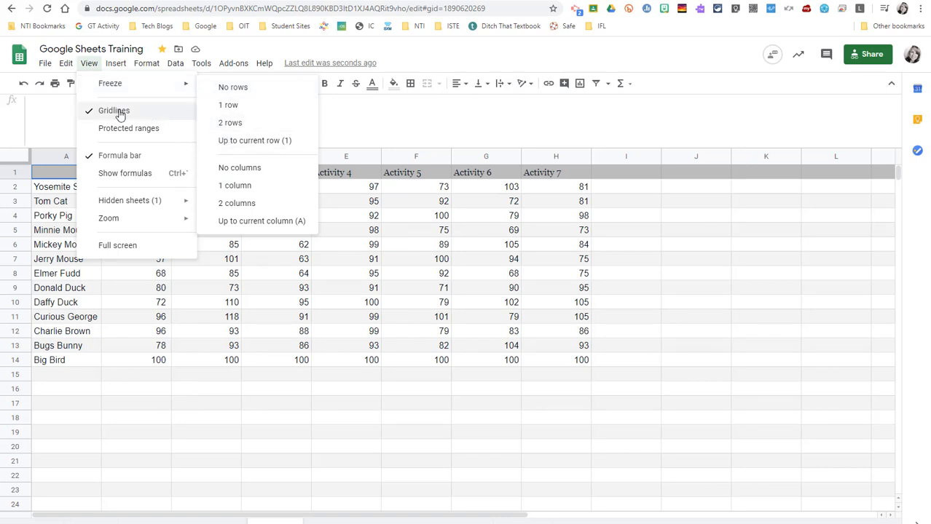
click(88, 65)
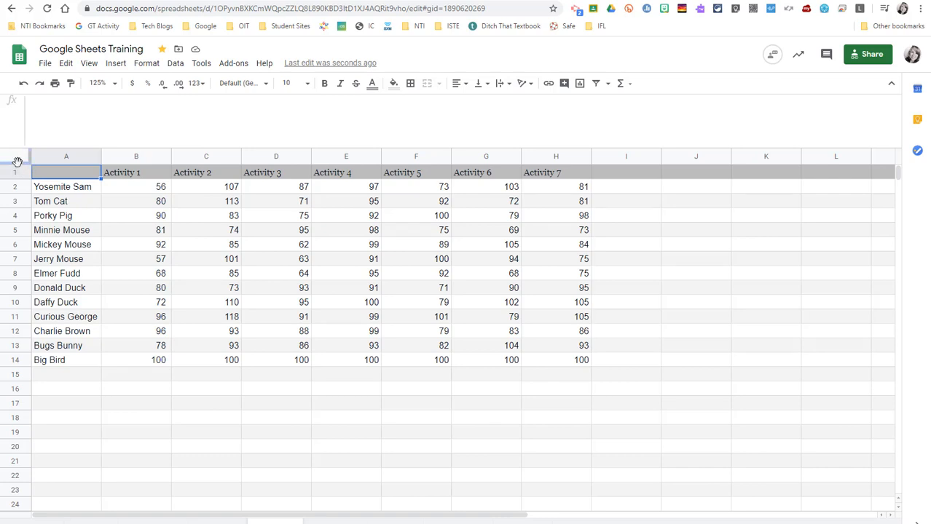
drag(18, 160, 18, 178)
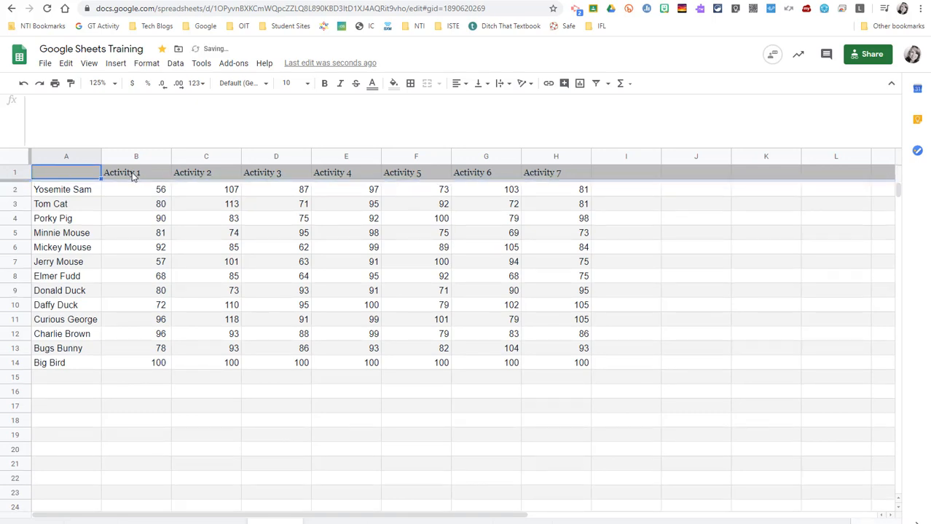
scroll(146, 211, down, 1)
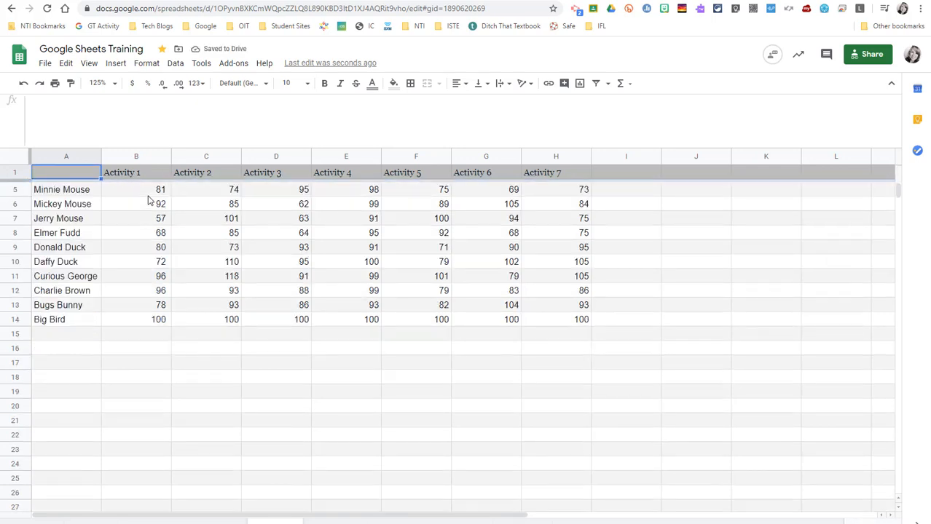
Step: Check the frozen header row of the Grades sheet by viewing past row 40 and returning to the first student
scroll(153, 218, down, 3)
scroll(162, 229, down, 1)
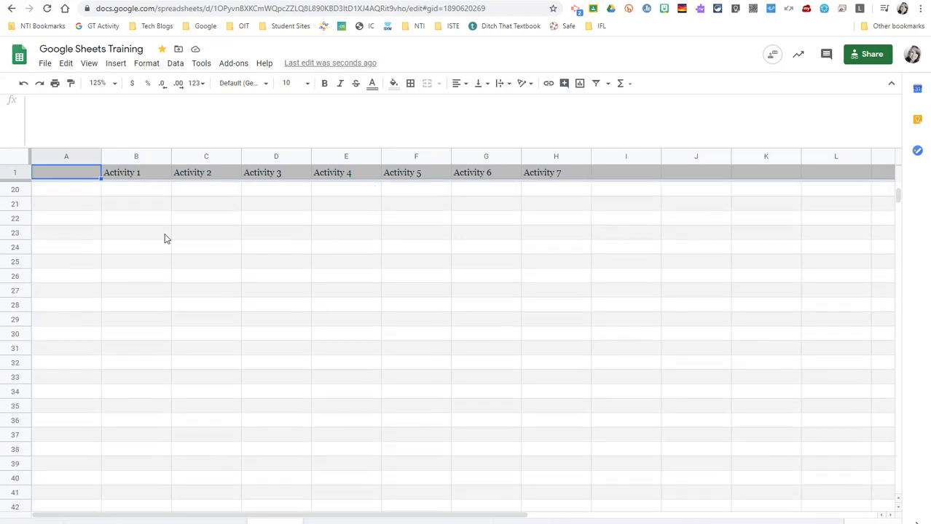
scroll(167, 238, up, 3)
scroll(173, 239, up, 2)
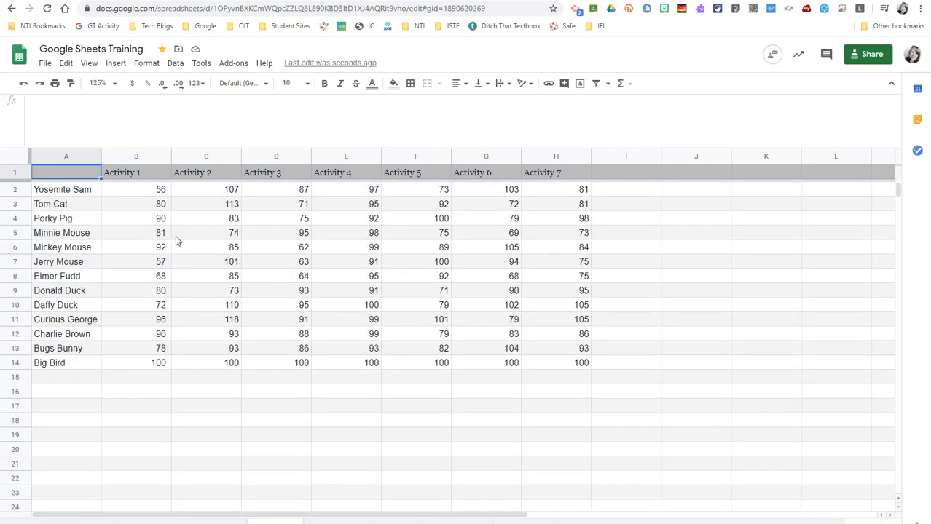
click(87, 191)
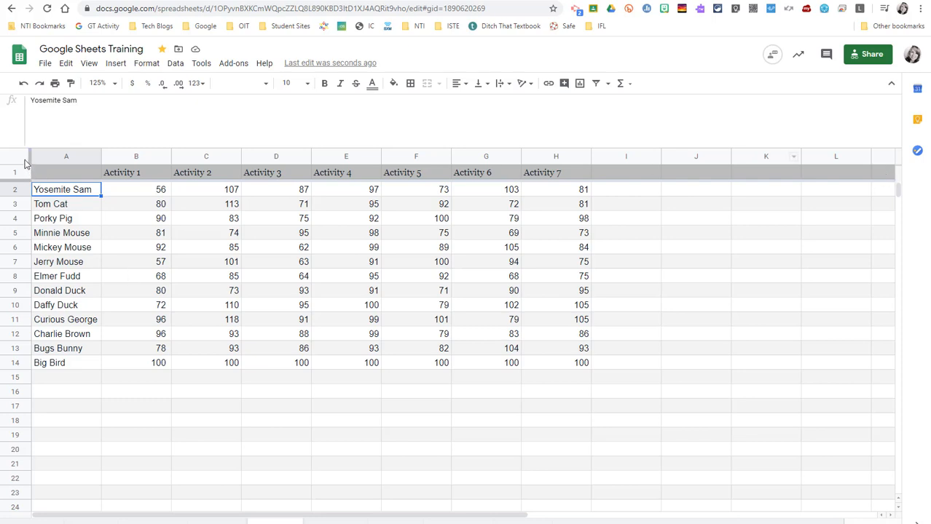
Step: Freeze column A of the Grades sheet and check the names alongside the Activity 6 and Activity 7 scores
drag(29, 155, 102, 159)
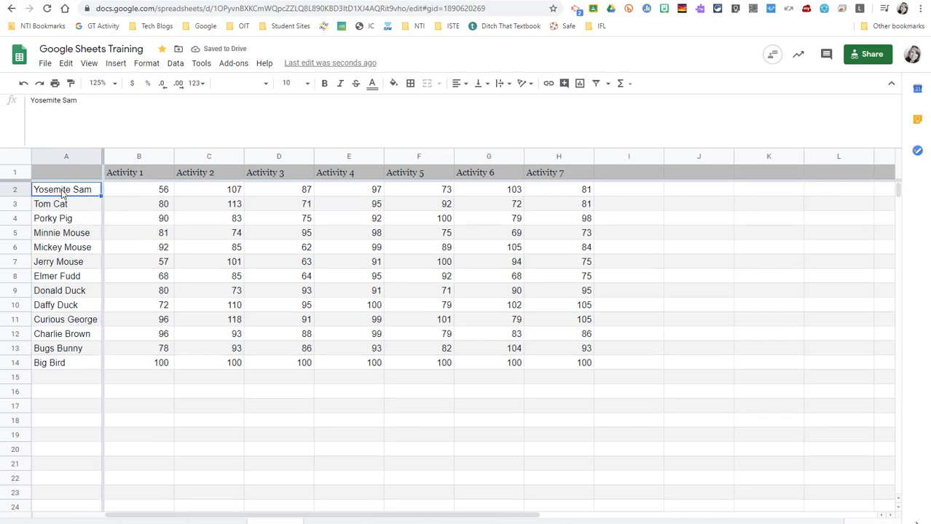
drag(139, 515, 378, 510)
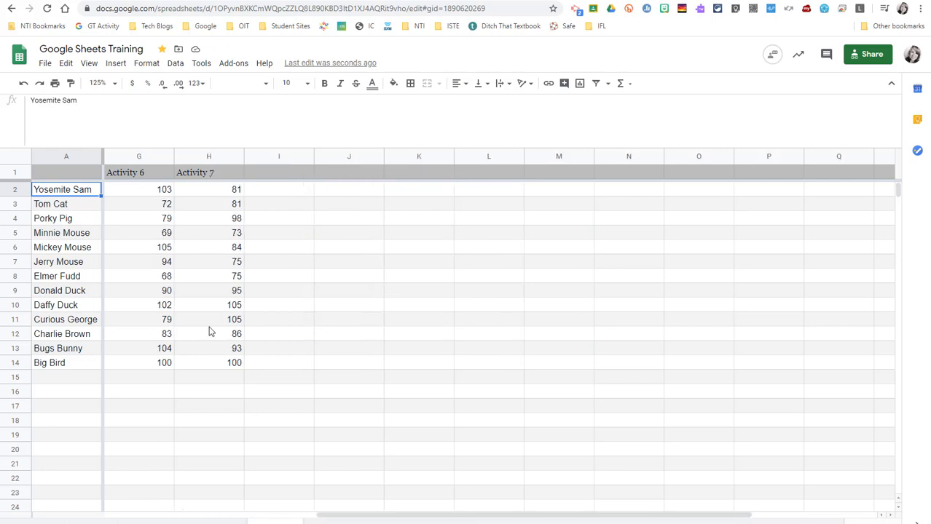
click(193, 194)
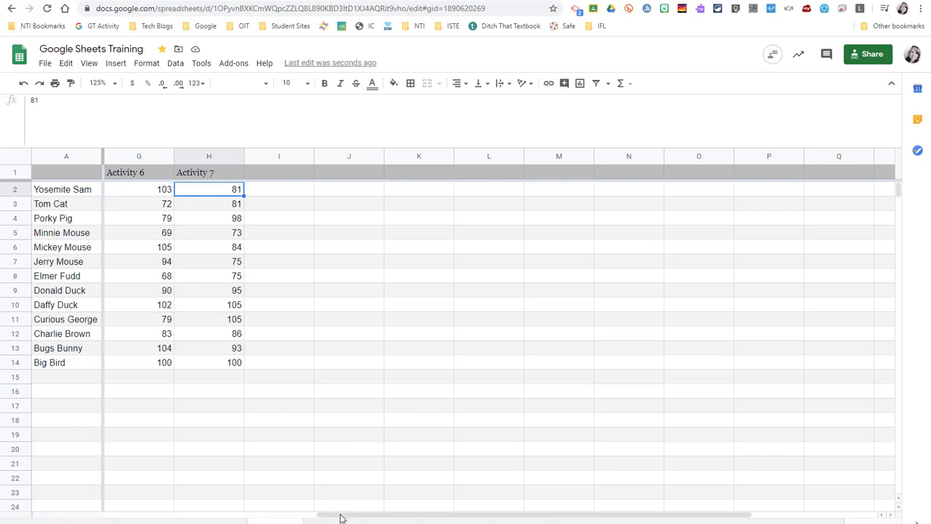
drag(340, 517, 100, 515)
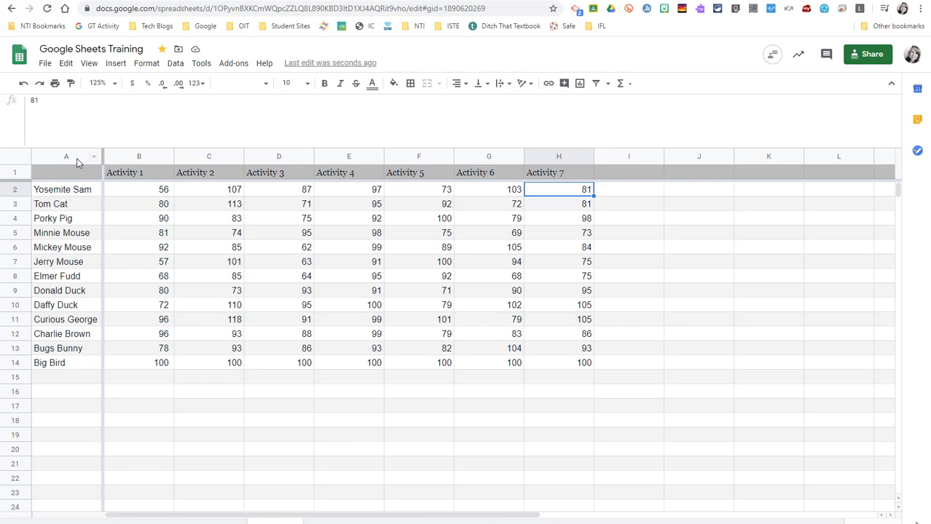
Step: Try sorting the Grades sheet by the names in column A from A to Z, and undo the sort
click(52, 157)
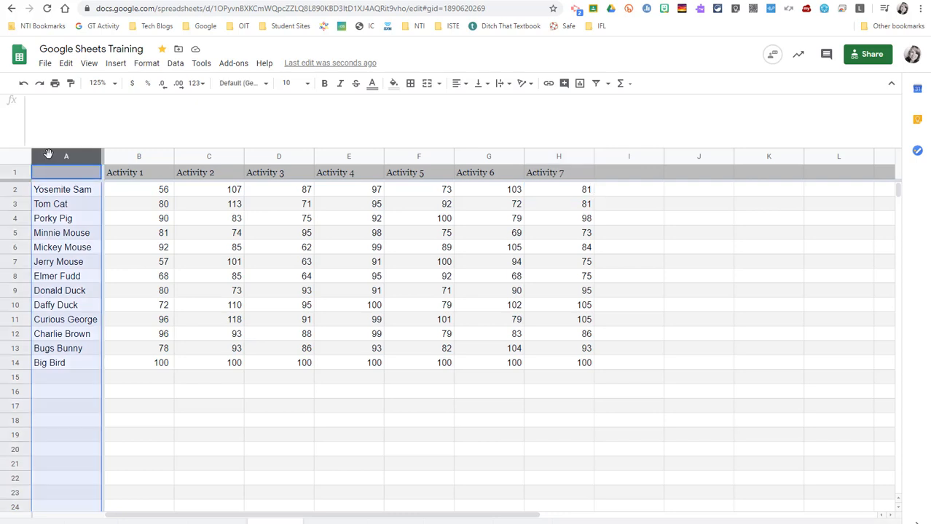
right_click(96, 162)
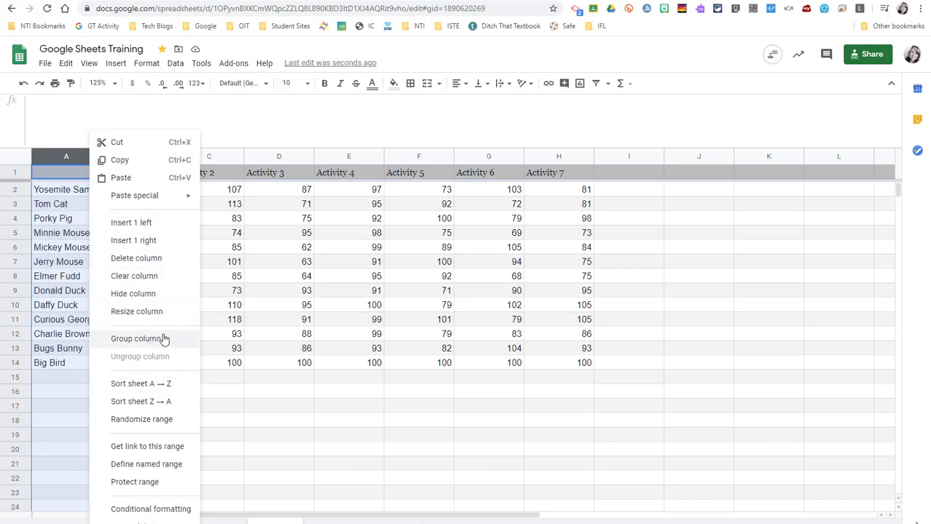
click(143, 385)
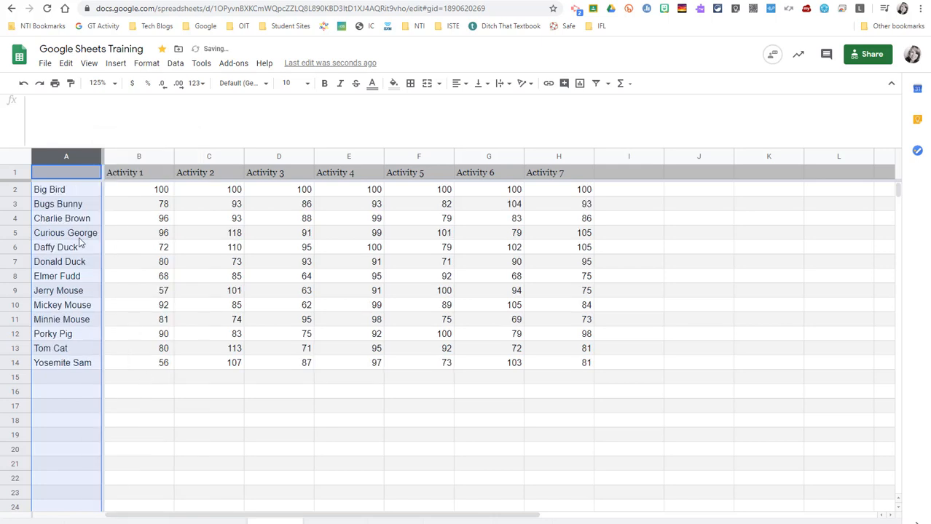
click(106, 244)
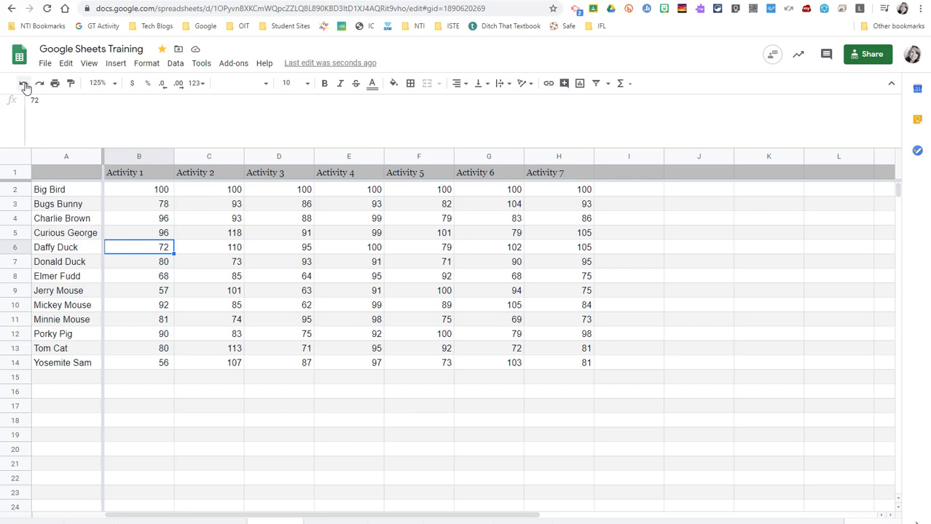
click(23, 83)
click(133, 368)
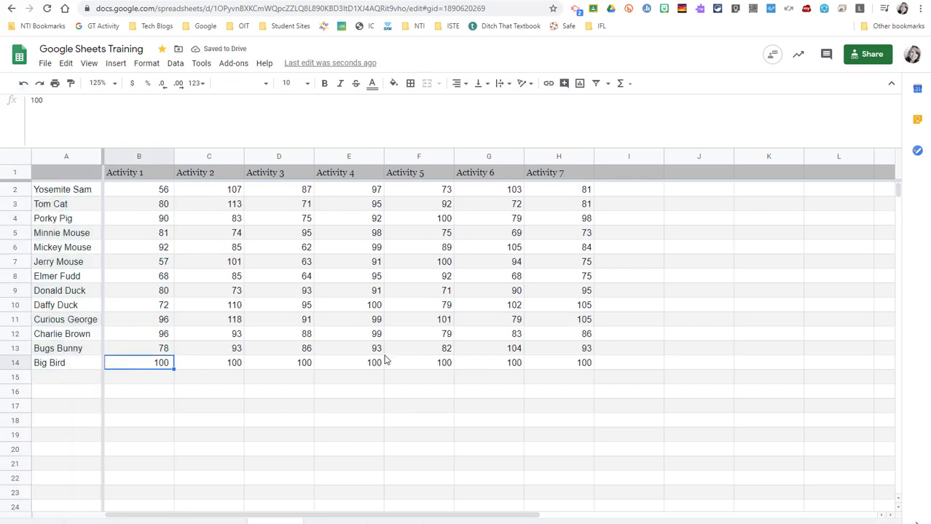
Step: Sort the whole Grades sheet by the names in column A from A to Z
click(54, 156)
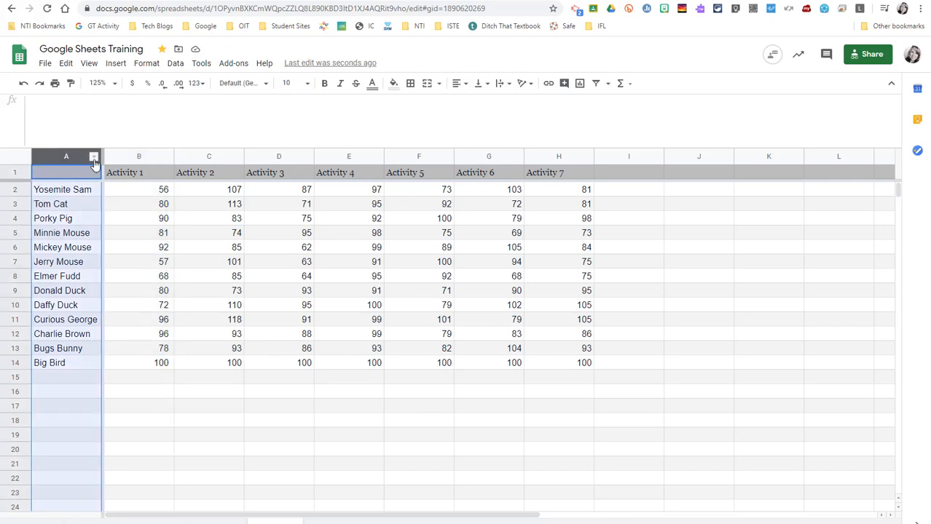
click(94, 159)
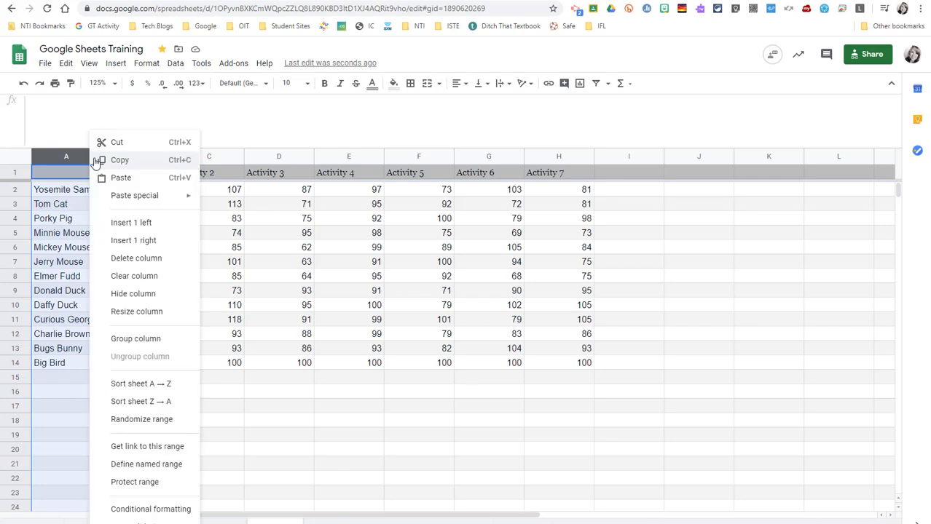
click(134, 386)
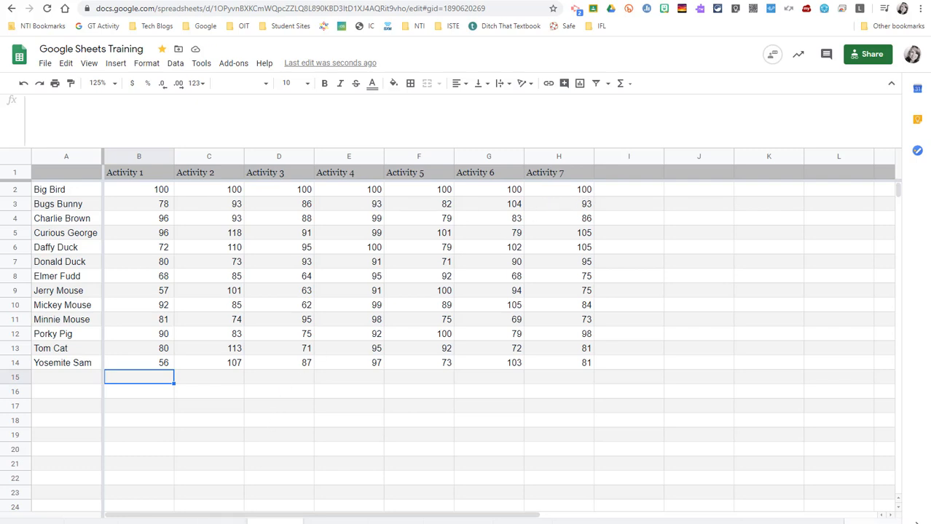
Step: Try sorting only the column D descriptions as a range from A to Z on the sheet titled Formatting, and undo it
click(218, 522)
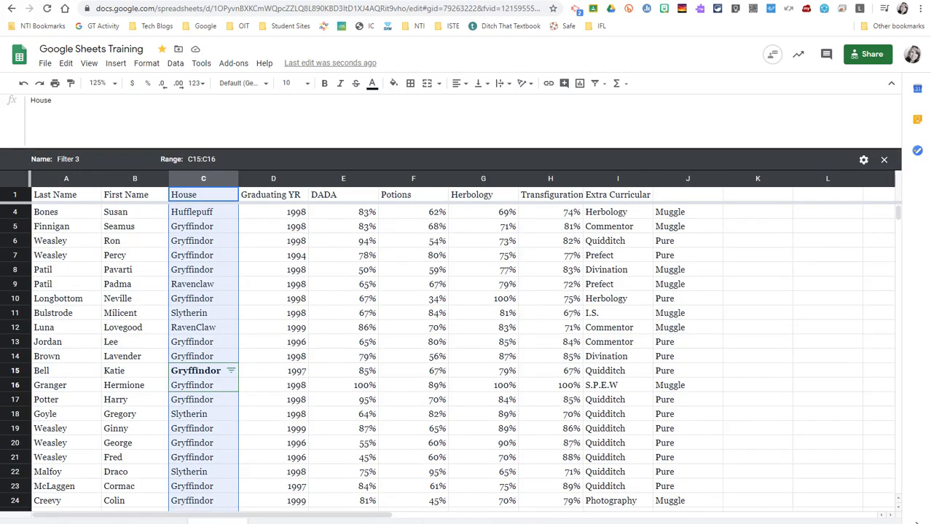
click(143, 522)
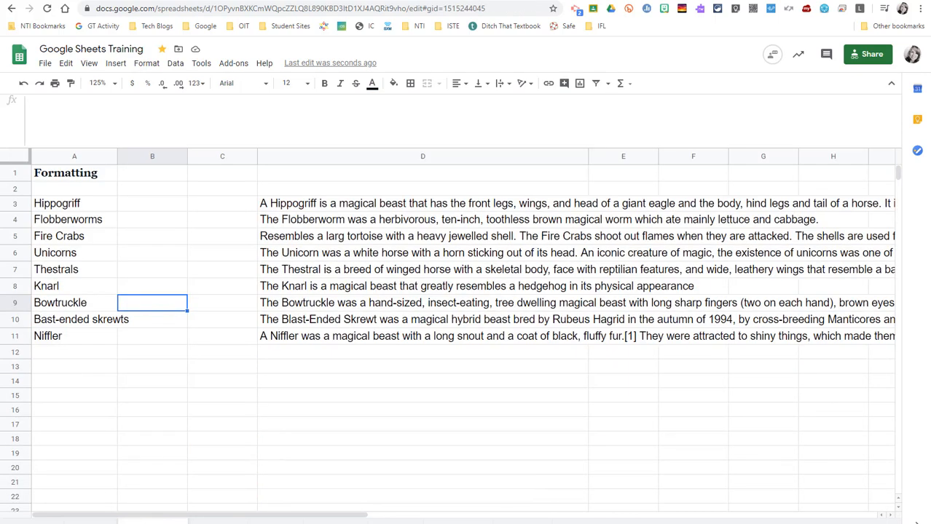
click(174, 329)
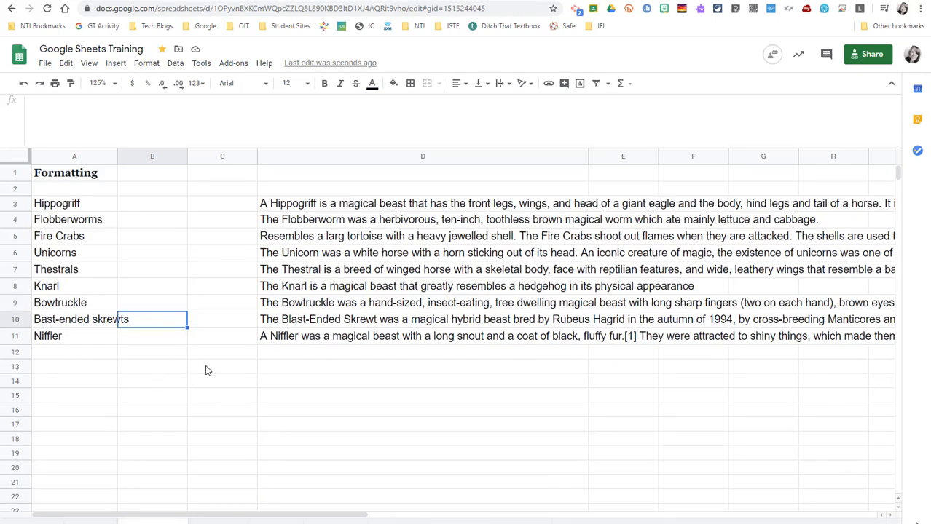
click(337, 158)
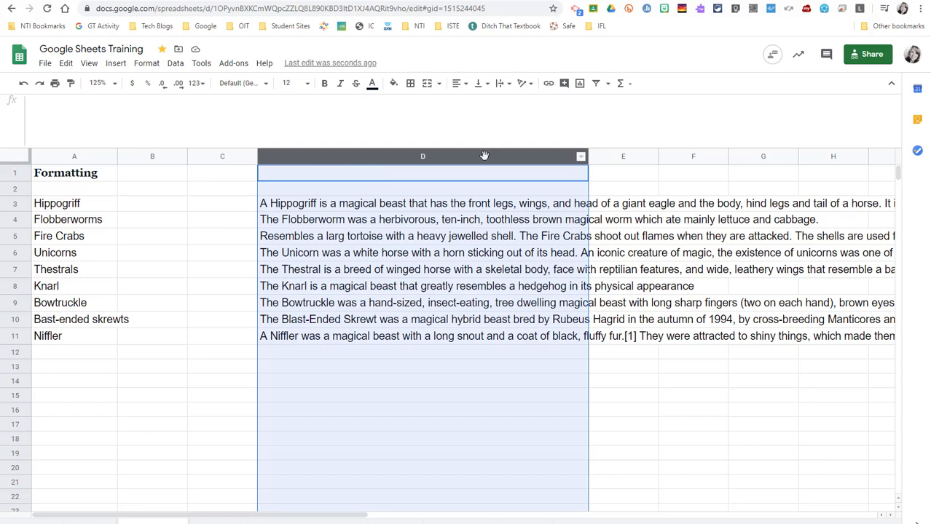
click(174, 64)
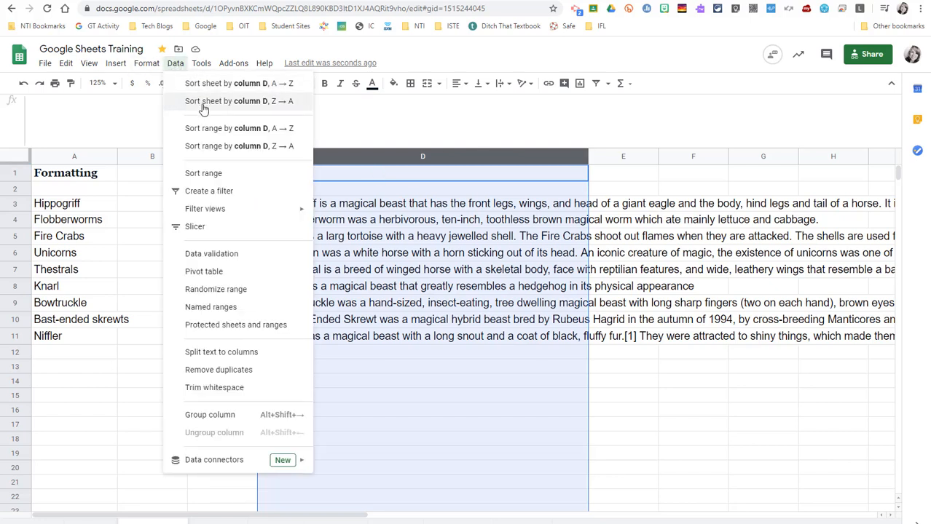
click(256, 129)
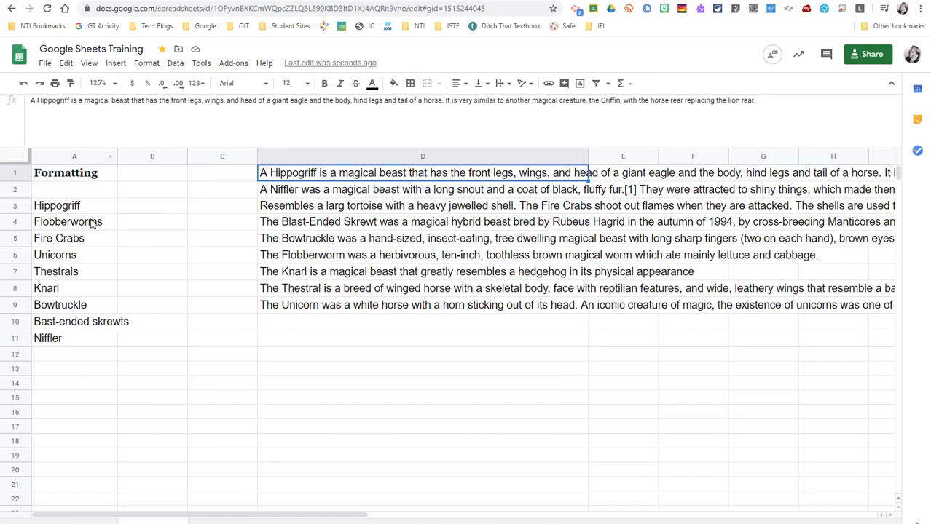
click(23, 83)
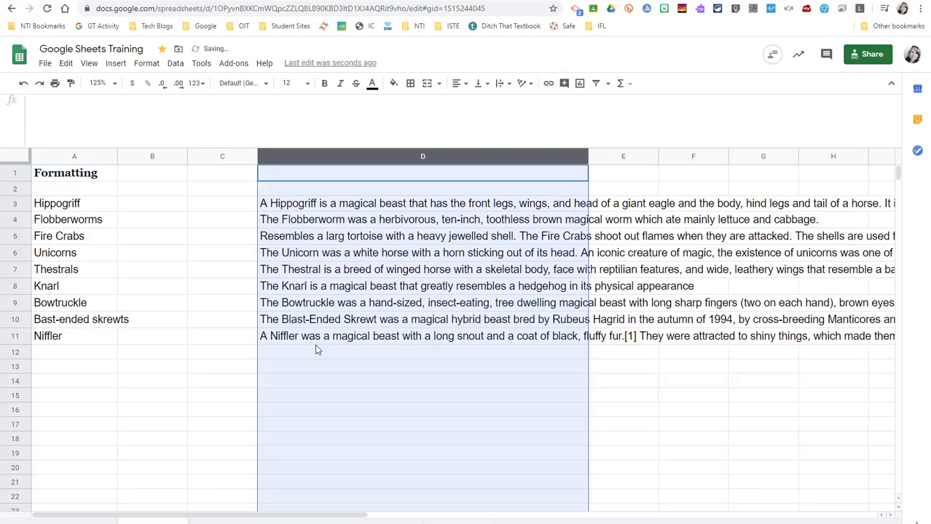
click(422, 425)
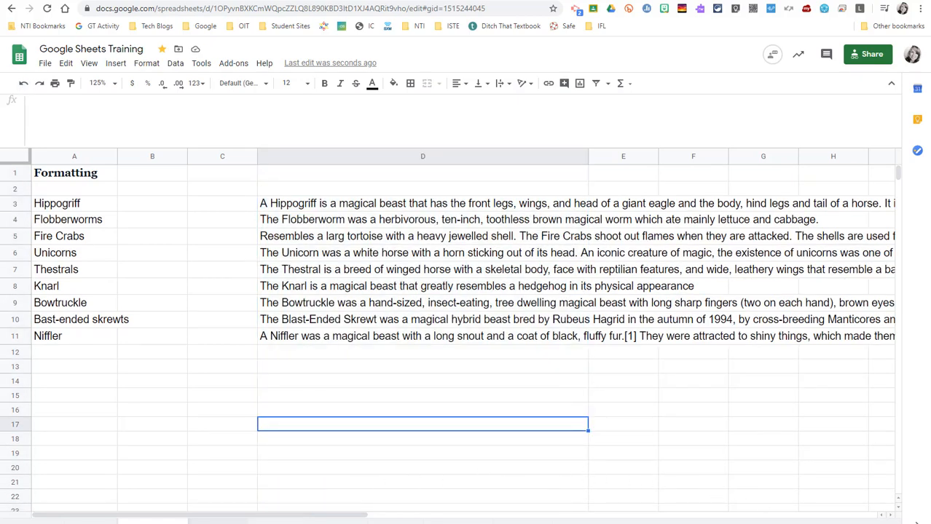
Step: Create a filter on the House column of the sheet listing students by house
click(218, 521)
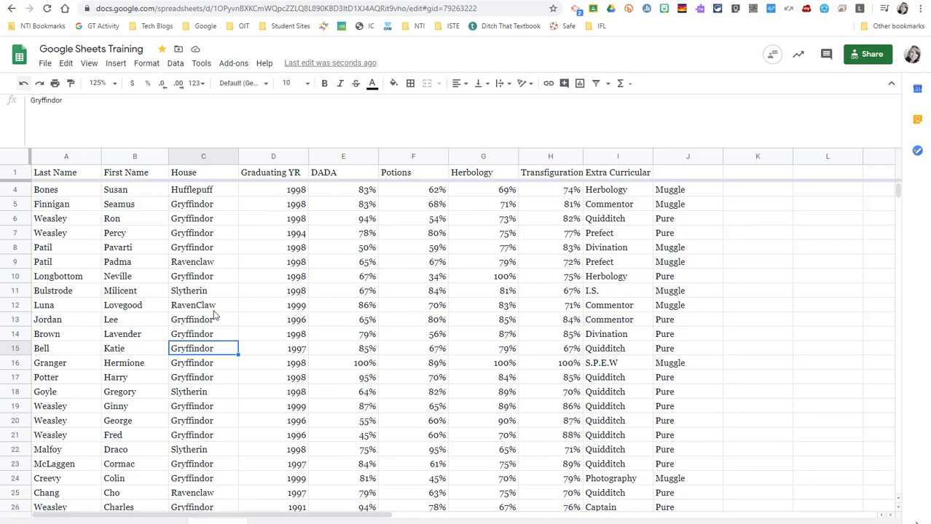
click(210, 157)
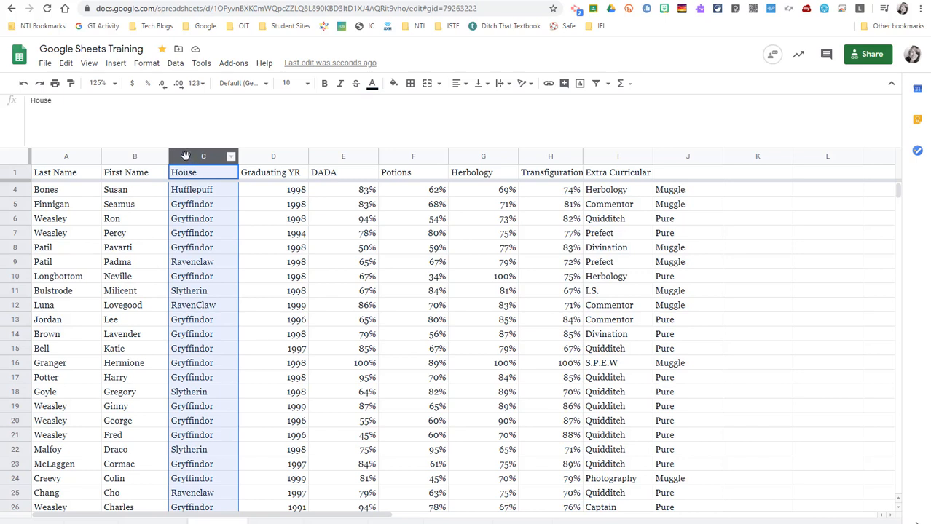
click(597, 86)
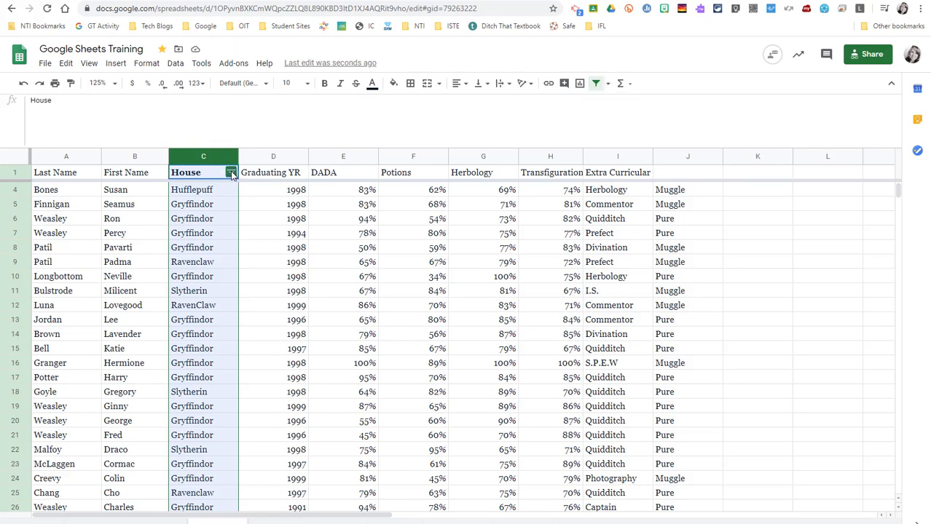
Step: Filter the House column by values to show only Gryffindor
click(231, 174)
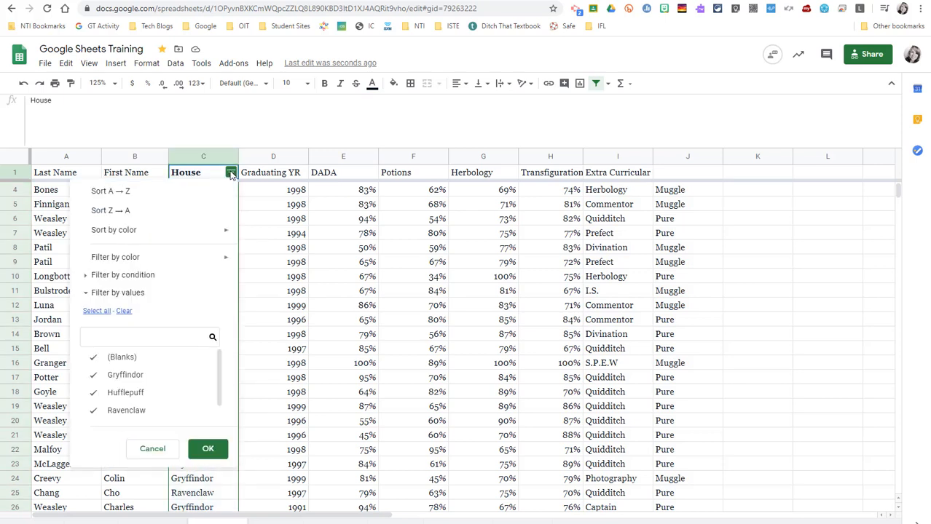
click(122, 314)
scroll(125, 375, down, 1)
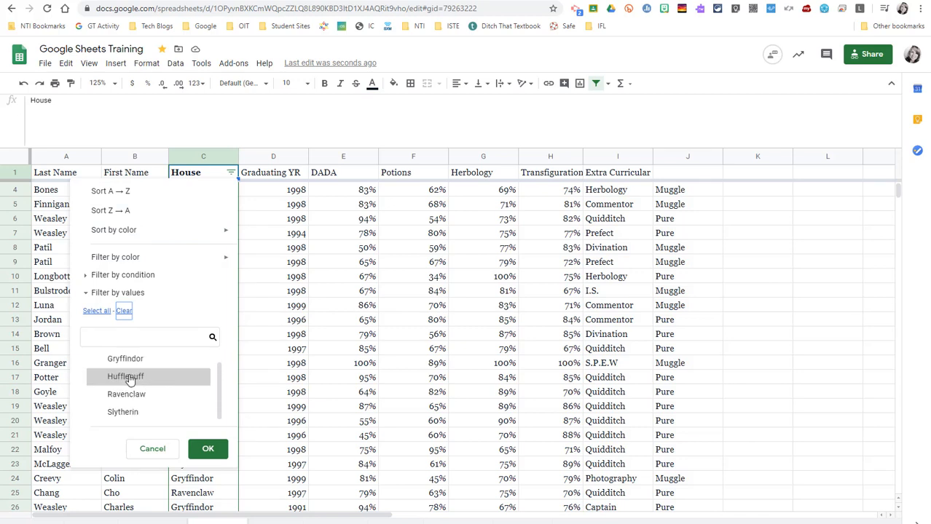
scroll(131, 375, up, 1)
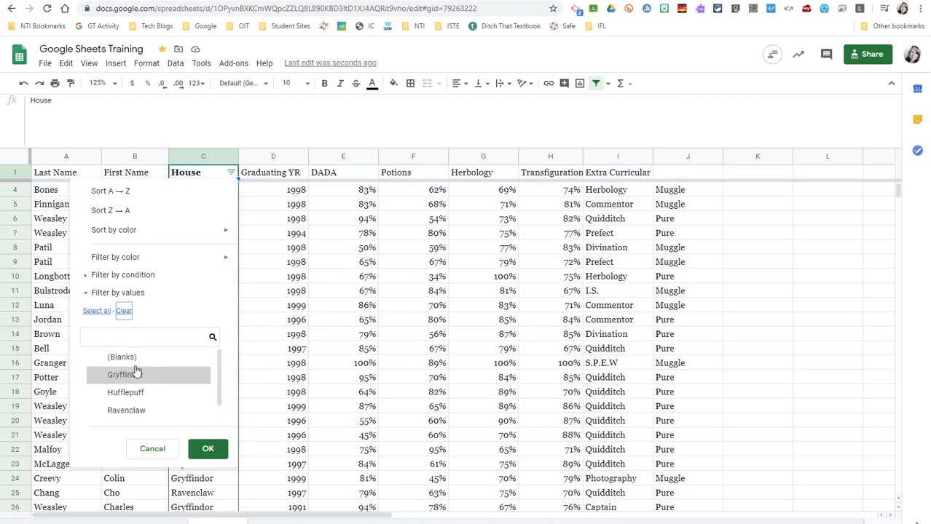
scroll(134, 369, down, 1)
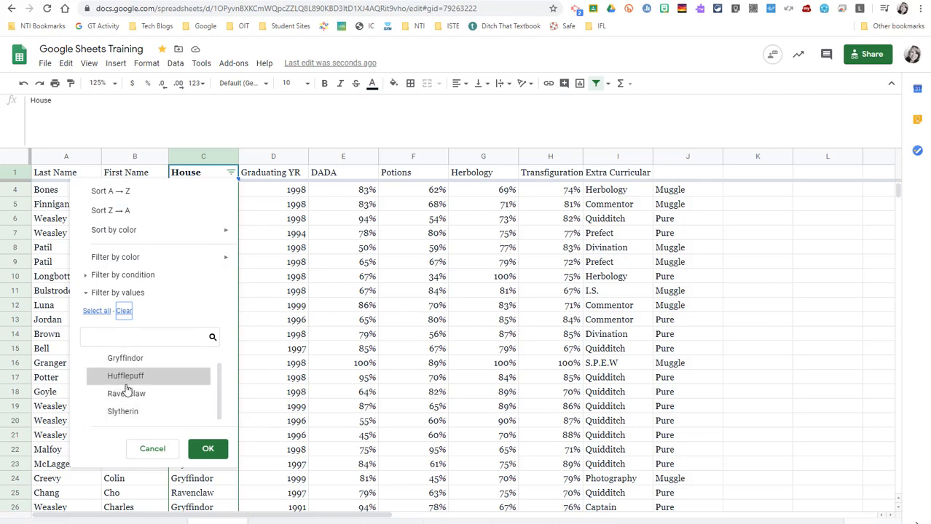
click(121, 358)
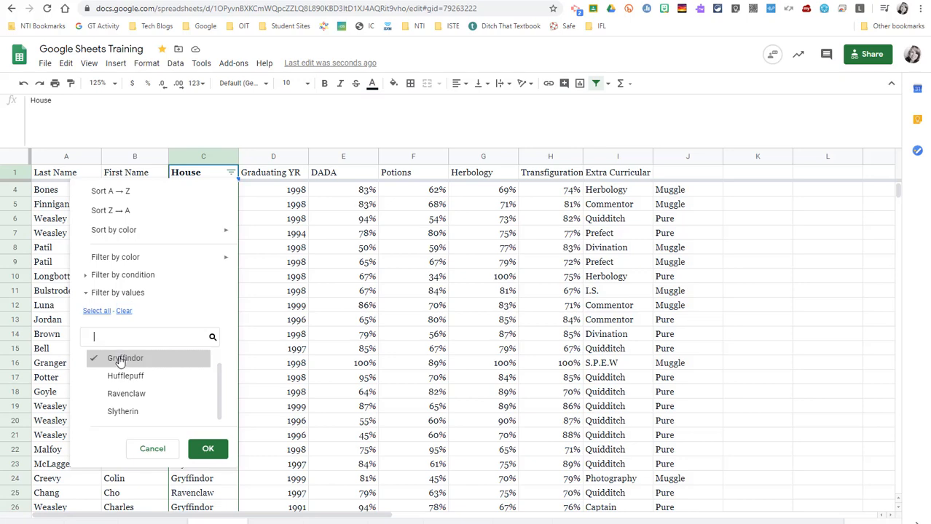
click(206, 449)
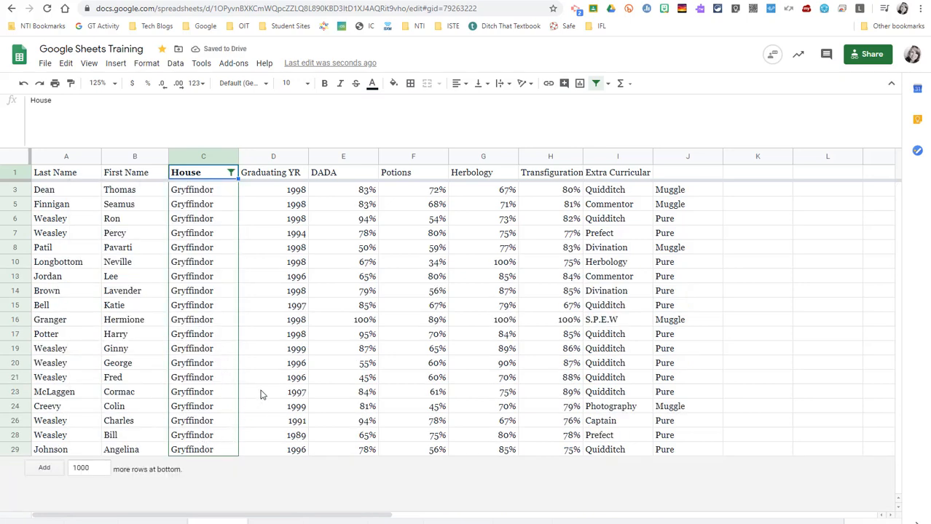
Step: Sort the filtered student sheet by the Last Name column from A to Z
click(298, 422)
key(Down)
key(Down)
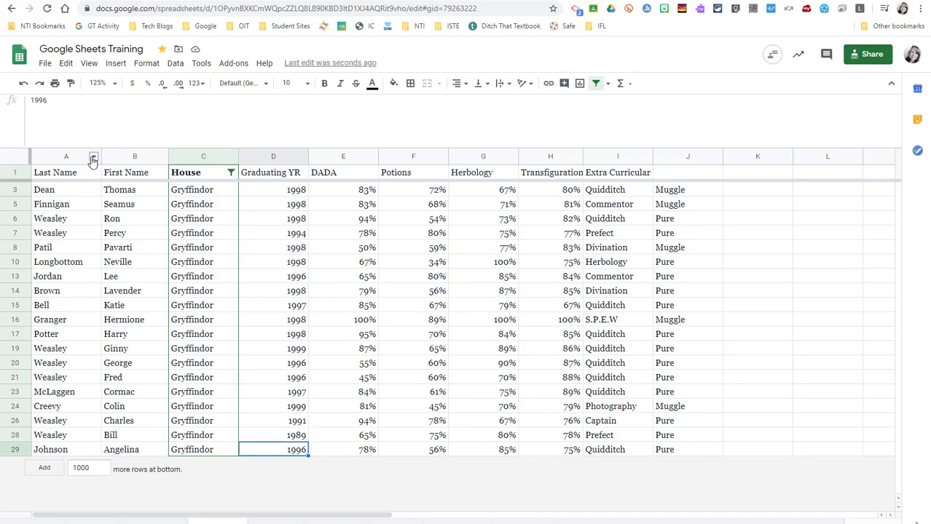
click(92, 159)
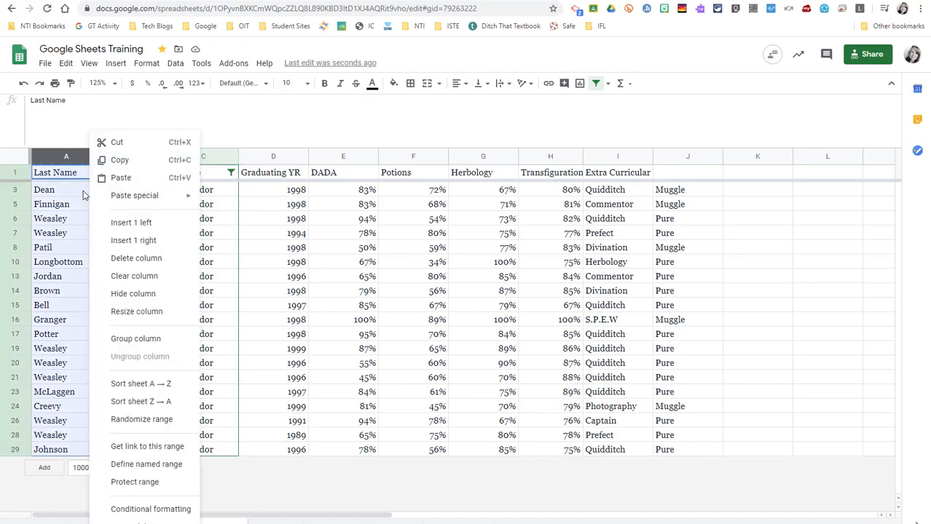
click(123, 384)
click(113, 362)
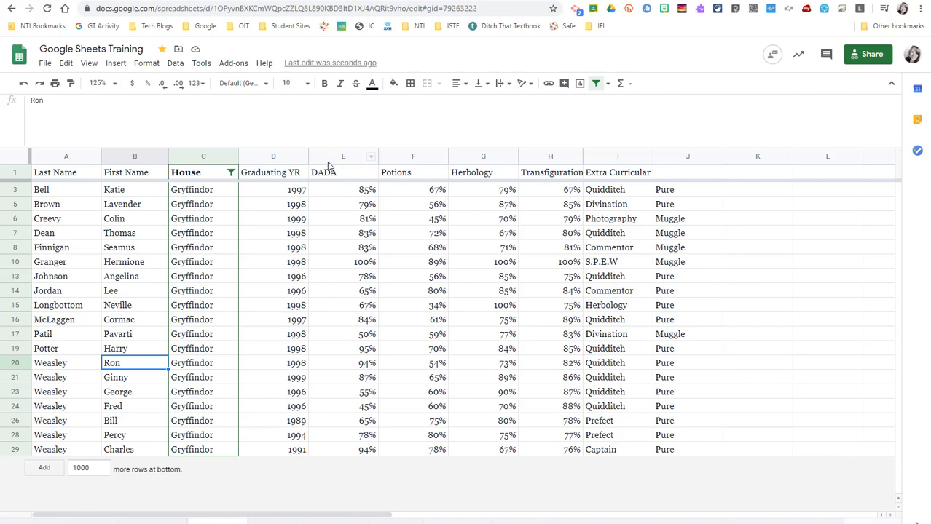
Step: Sort the filtered student sheet by the Potions column from Z to A
click(399, 156)
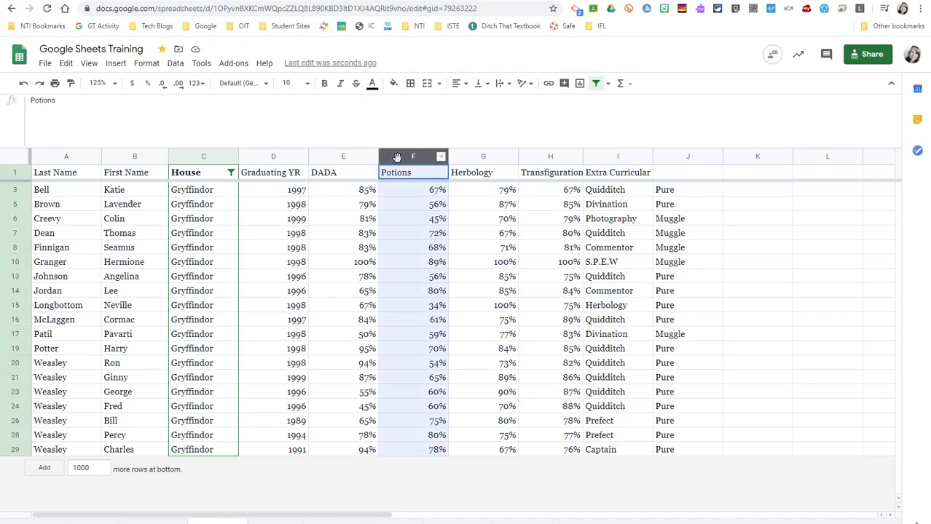
click(440, 159)
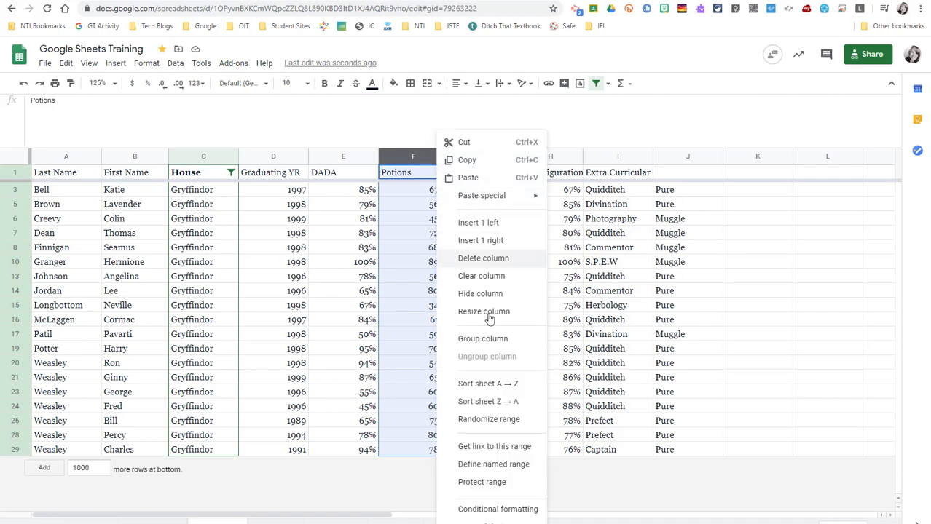
click(488, 403)
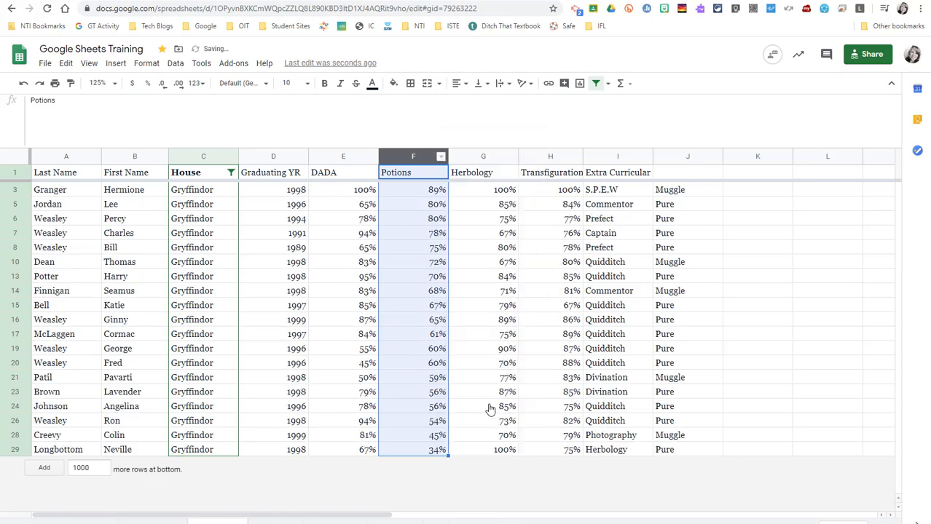
click(421, 189)
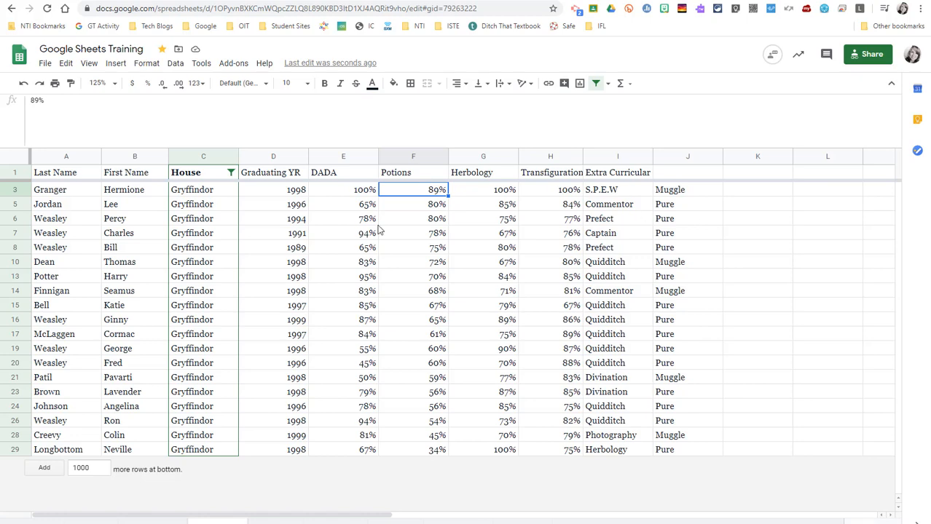
Step: Turn off the House column filter on the student sheet to show all houses again
click(230, 173)
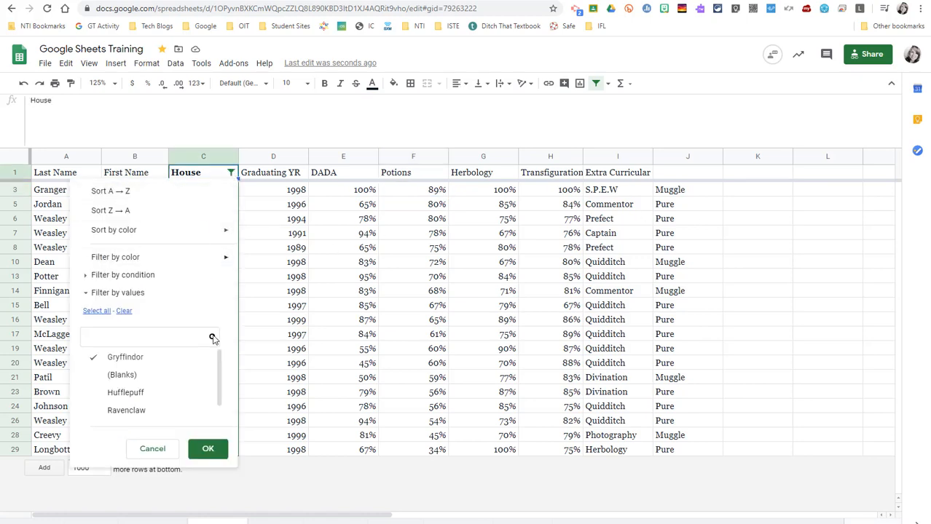
click(156, 449)
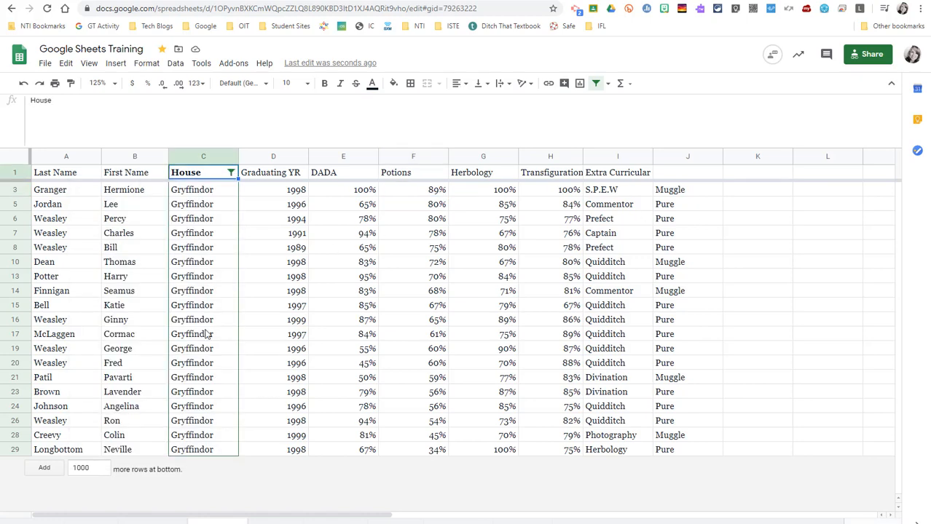
click(597, 85)
scroll(474, 284, down, 4)
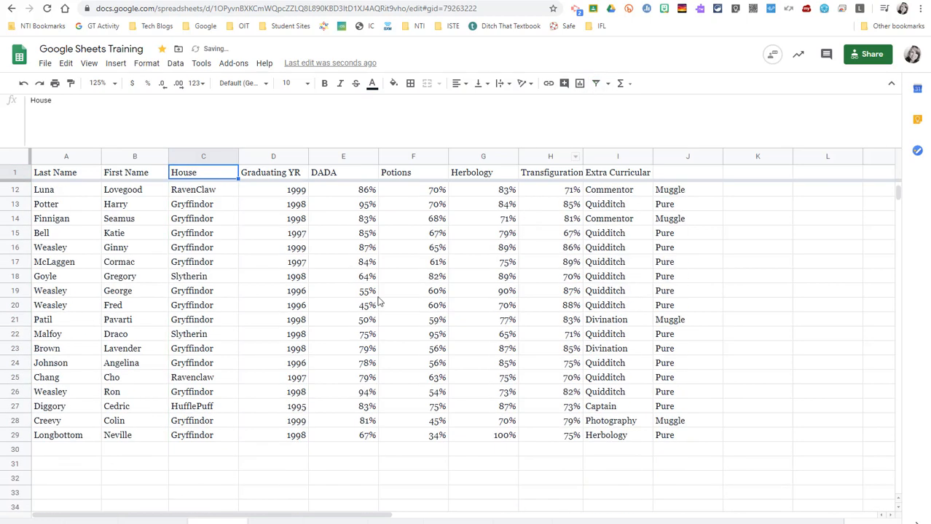
scroll(357, 321, up, 5)
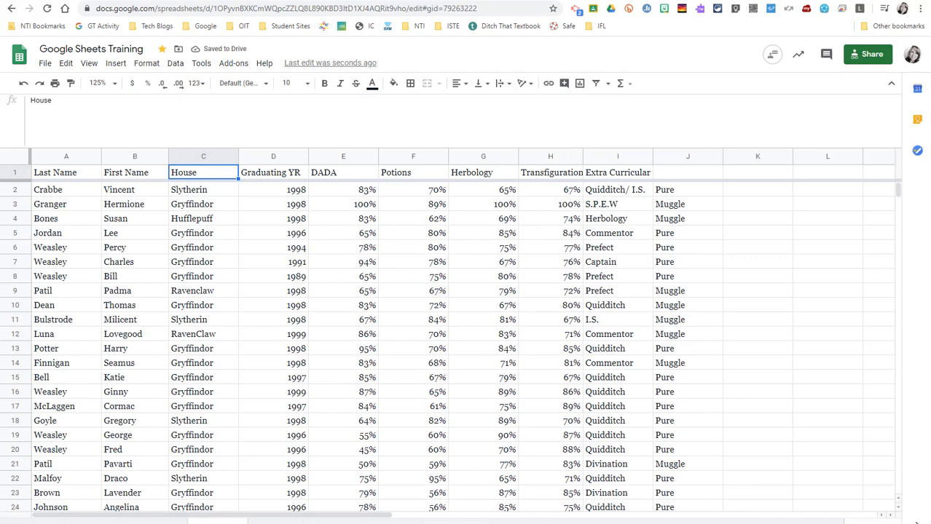
Step: On the sheet with Activity 1 to Activity 7 scores, insert a chart from the range A1:H14
click(275, 521)
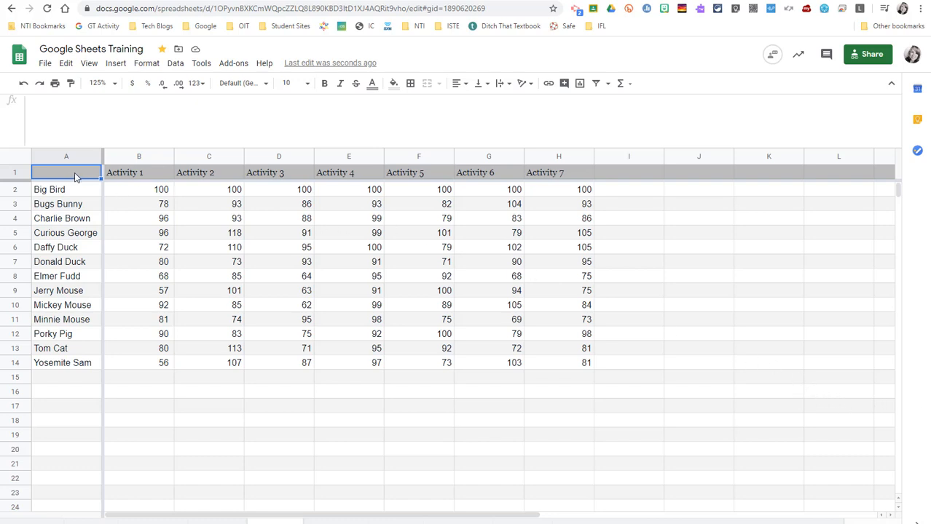
drag(66, 175, 563, 371)
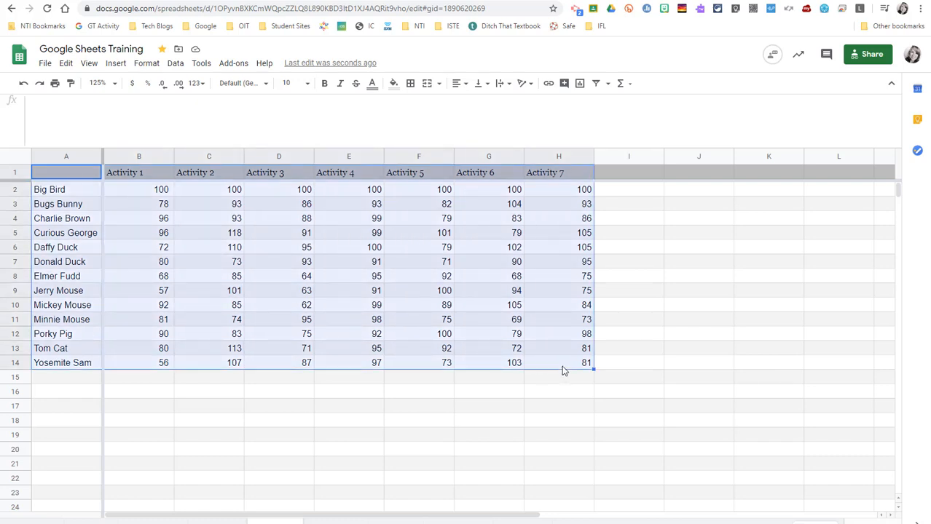
click(116, 64)
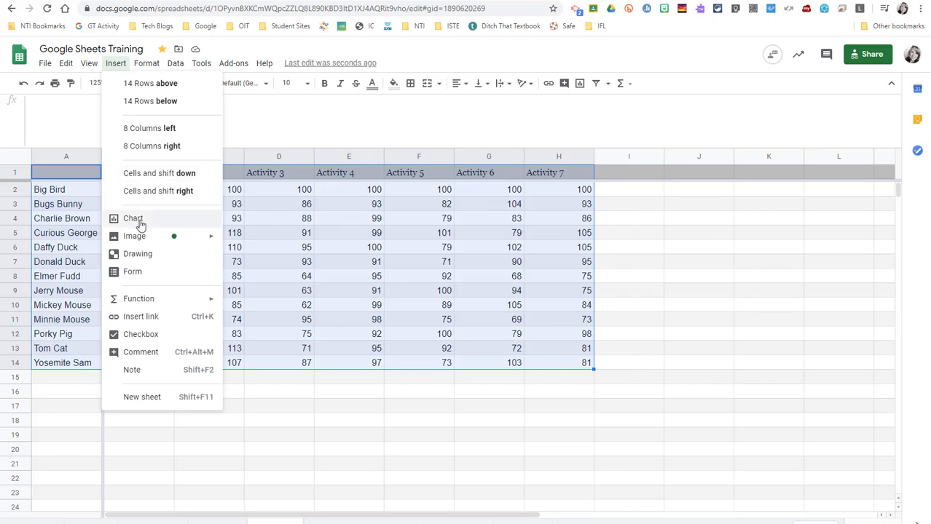
click(580, 85)
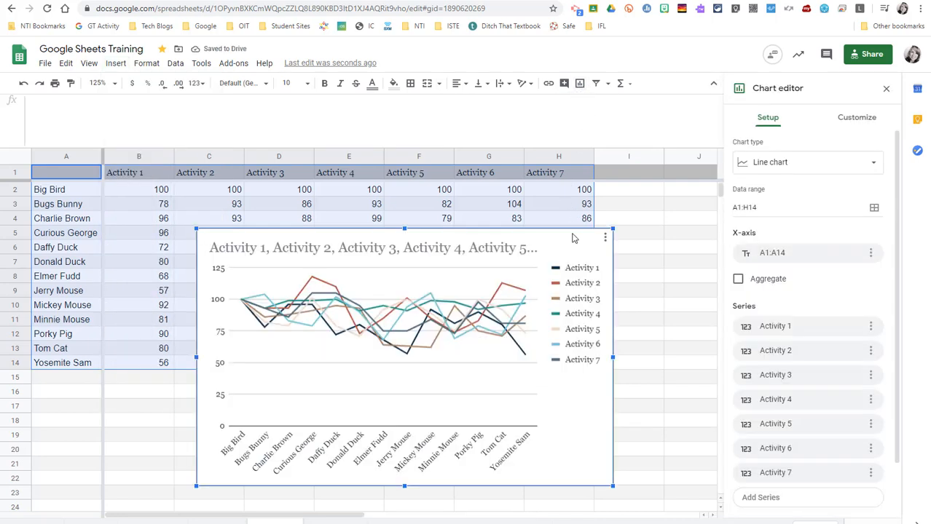
Step: Shrink the line chart and place it in the empty rows below the scores table, starting at row 17
drag(575, 235, 443, 262)
drag(520, 248, 416, 303)
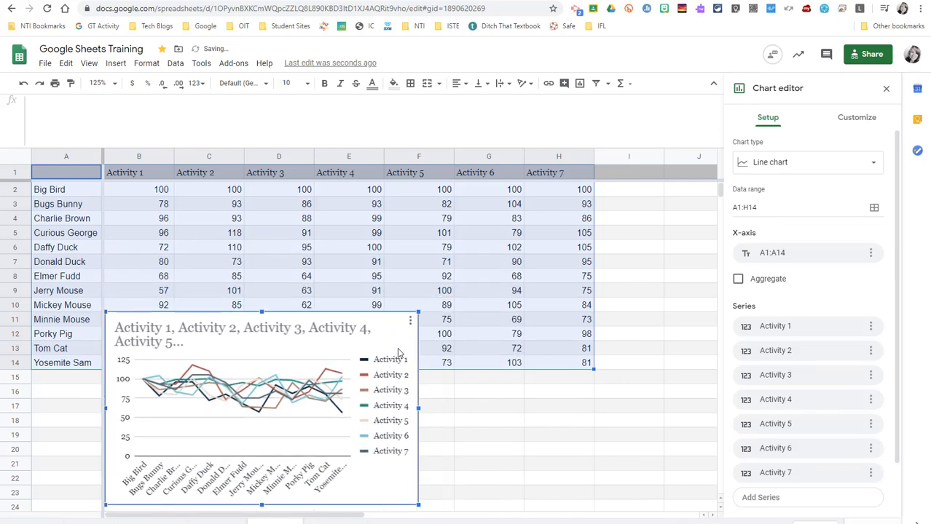
drag(387, 342, 404, 442)
scroll(681, 380, down, 2)
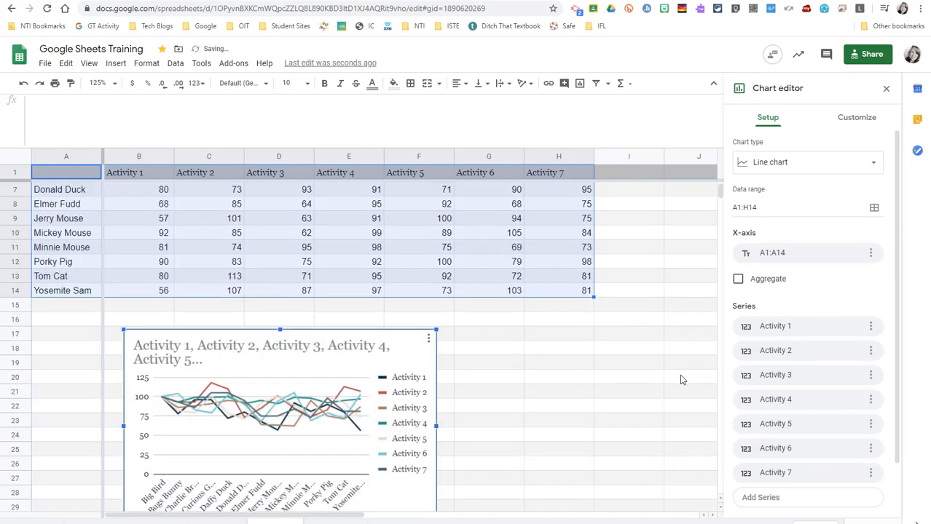
scroll(618, 383, down, 1)
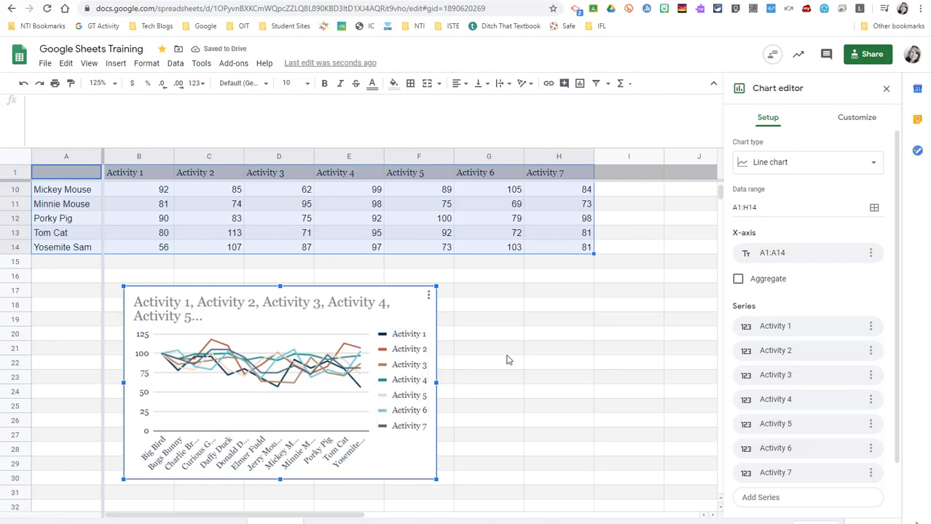
click(507, 362)
Step: Change the activity chart's type from line to Column chart, review its setup options, and close the chart editor
click(363, 365)
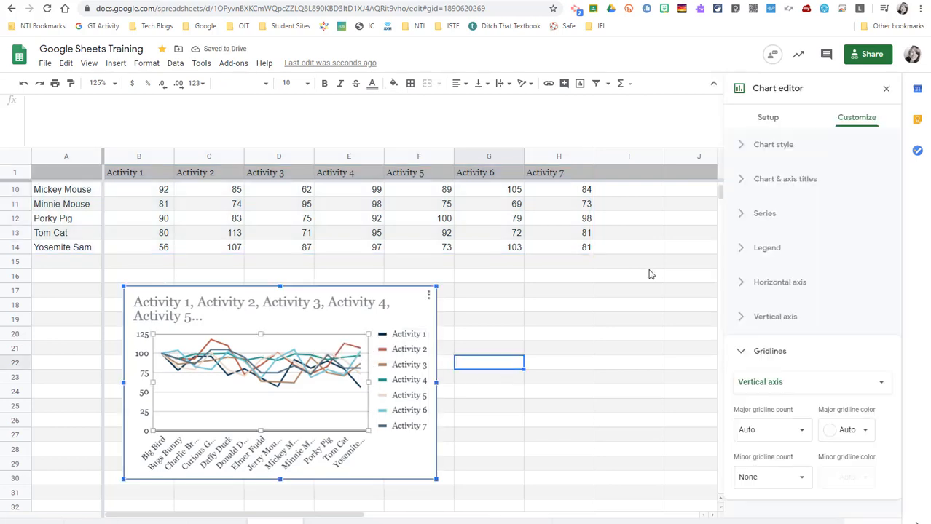
click(767, 120)
click(770, 166)
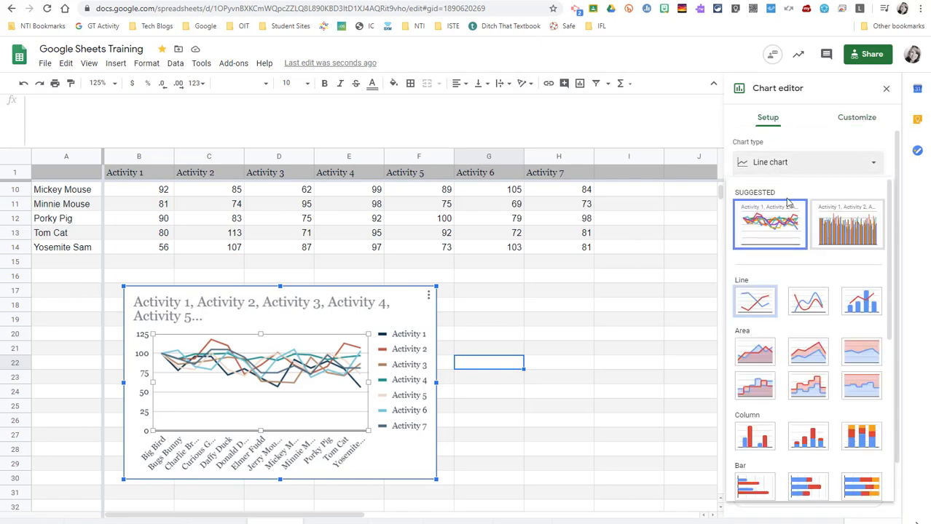
click(754, 311)
click(778, 171)
click(758, 437)
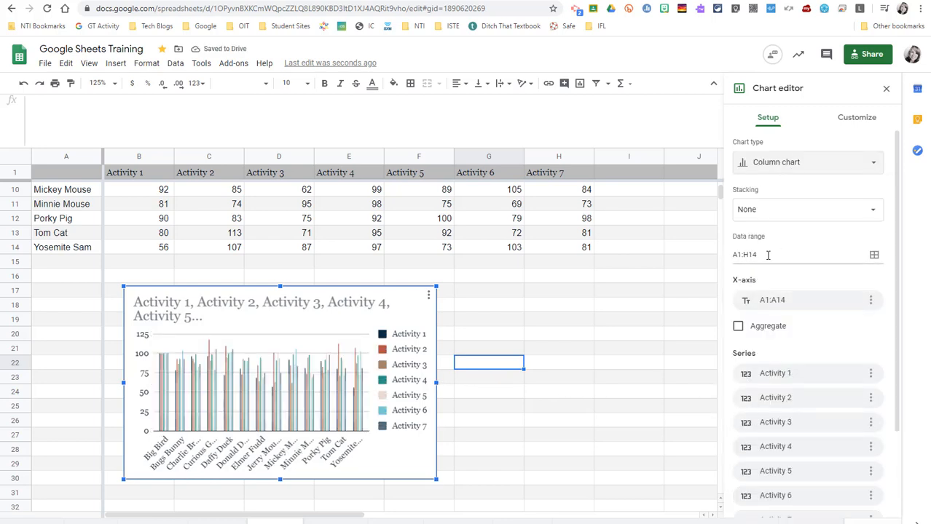
scroll(760, 255, down, 1)
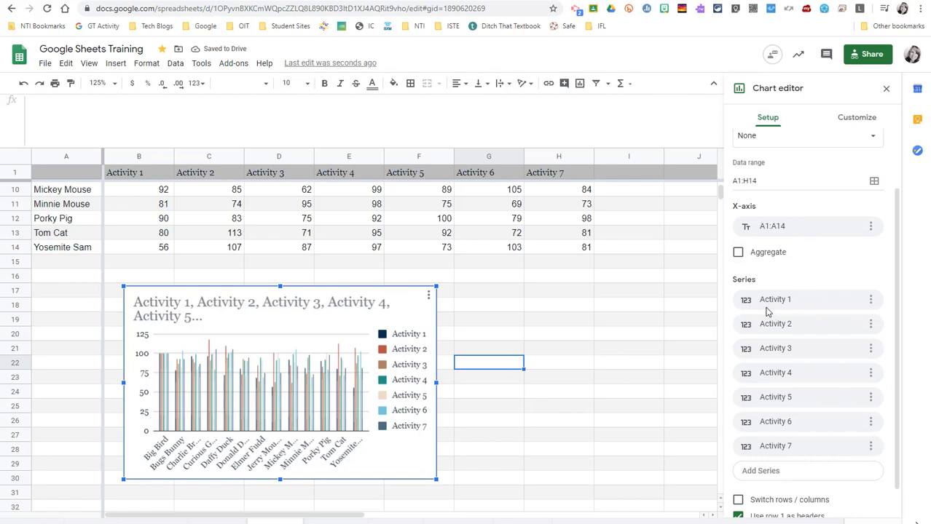
scroll(777, 297, down, 1)
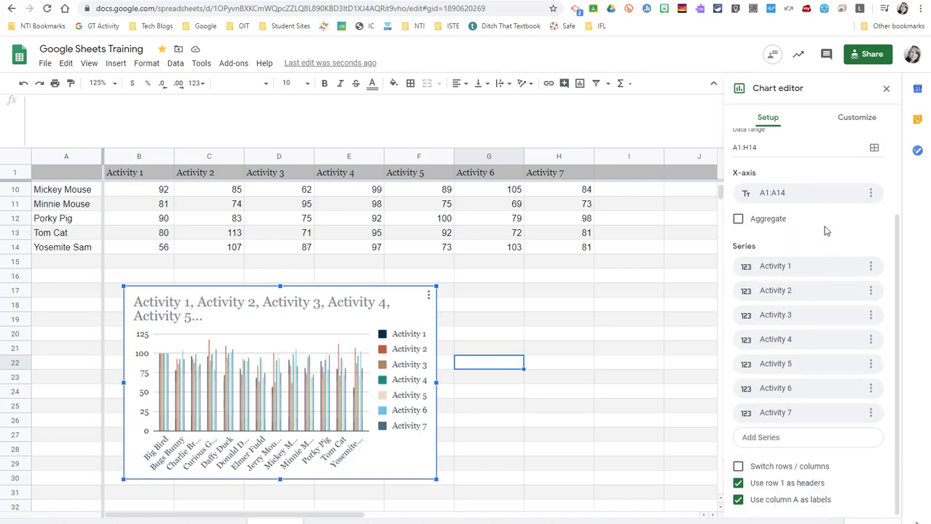
scroll(830, 231, up, 3)
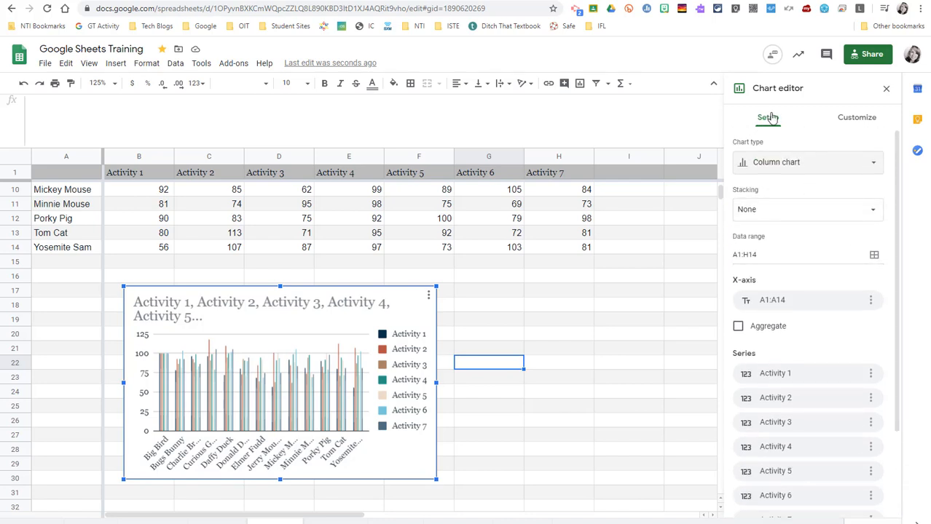
click(886, 89)
Step: Nudge the column chart slightly toward column A beneath the scores table and deselect it by selecting cell I2
drag(606, 326, 520, 319)
drag(370, 348, 357, 348)
scroll(344, 358, up, 3)
scroll(720, 324, down, 2)
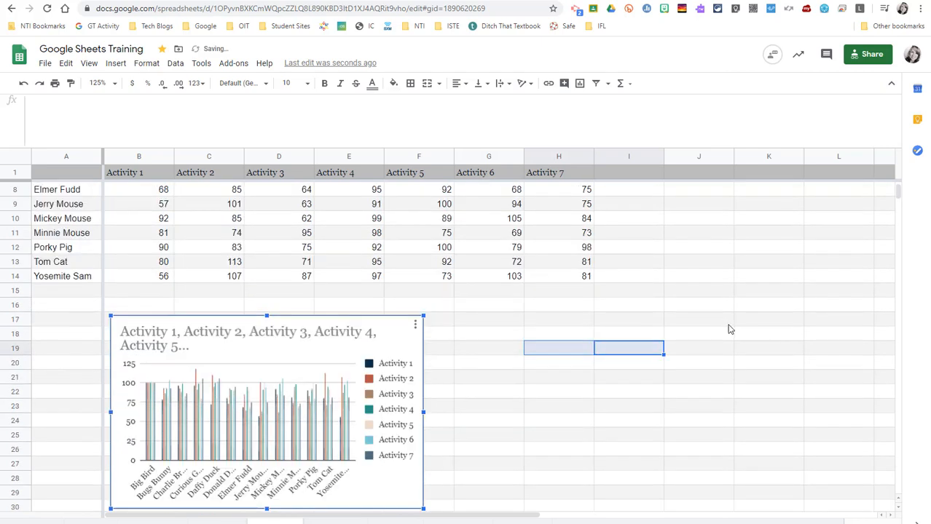
scroll(728, 329, up, 3)
click(724, 333)
click(625, 191)
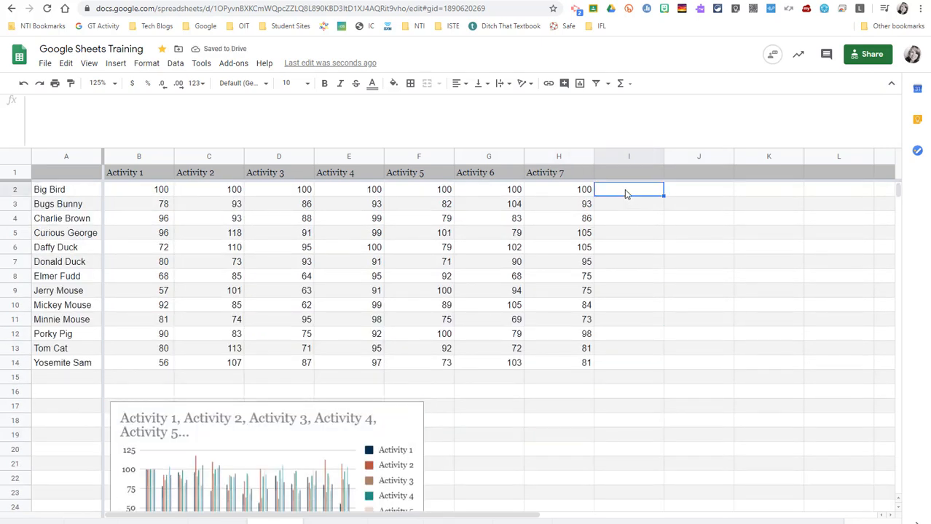
Step: Draft a share invitation to a contact with the message "Hey. Check this out.", view the permission roles, and cancel the invitation
click(876, 60)
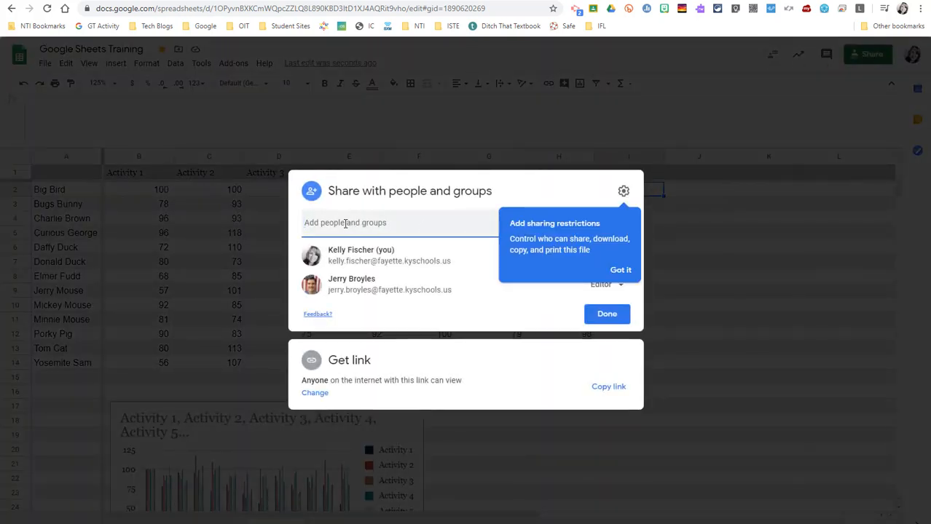
click(619, 271)
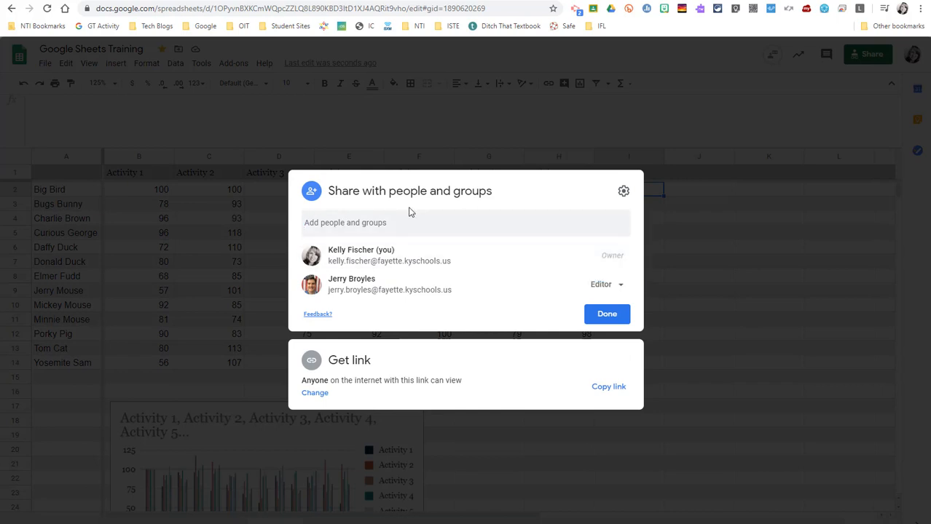
click(331, 220)
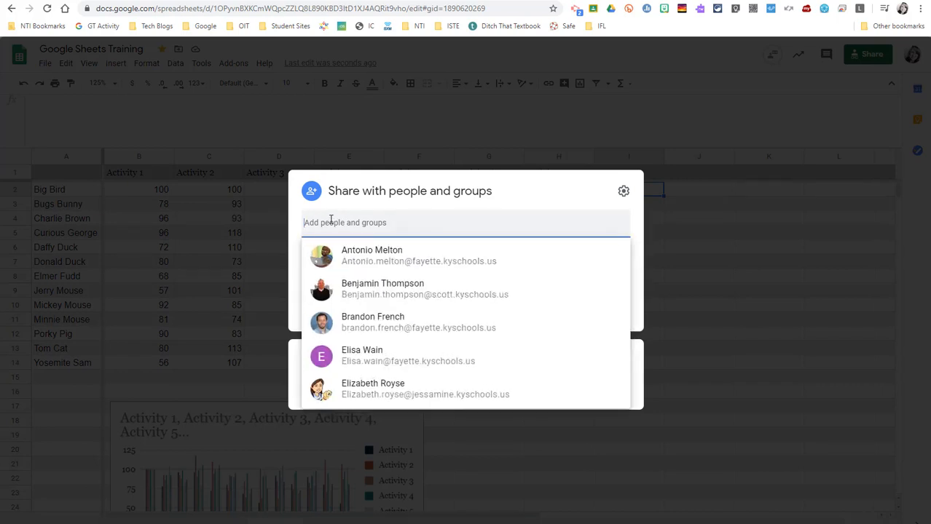
text(paula)
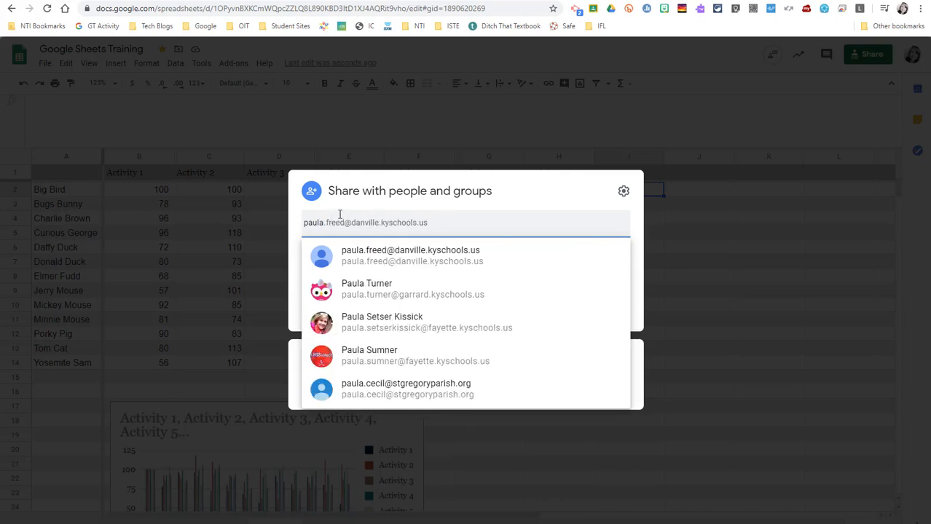
click(355, 325)
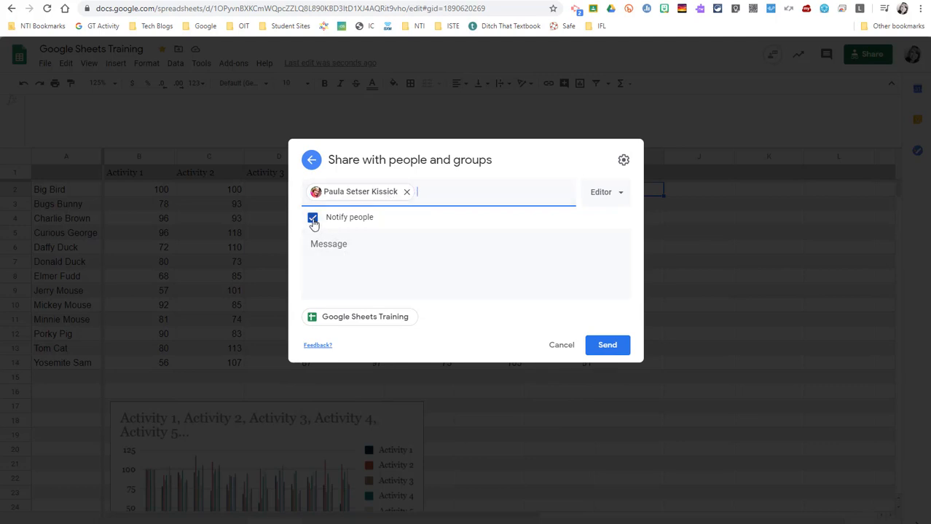
click(329, 247)
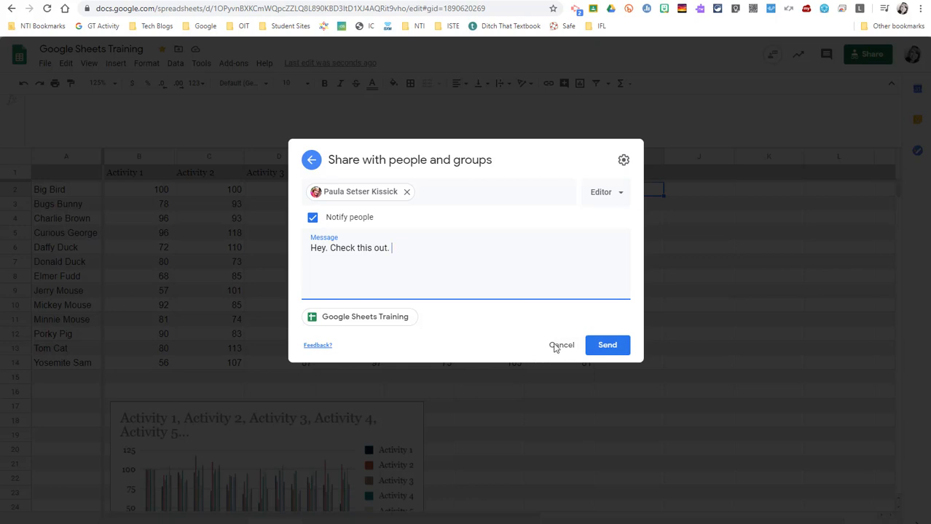
click(618, 198)
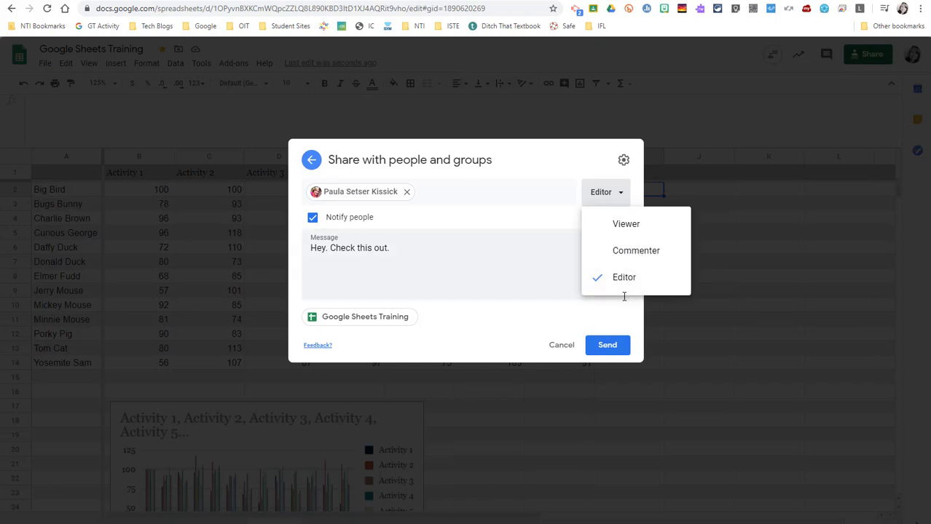
click(560, 348)
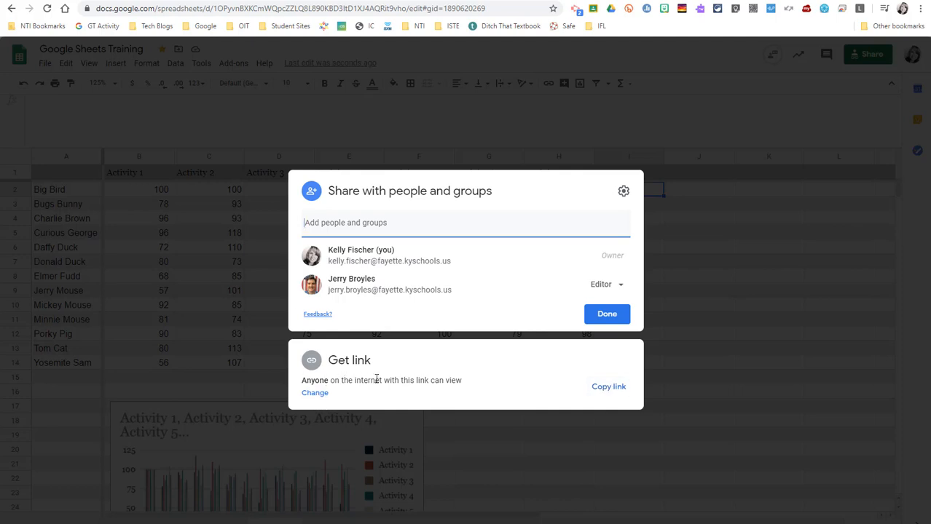
Step: Examine the general access options for the spreadsheet's share link, keep Anyone with the link, and close the sharing settings
click(316, 393)
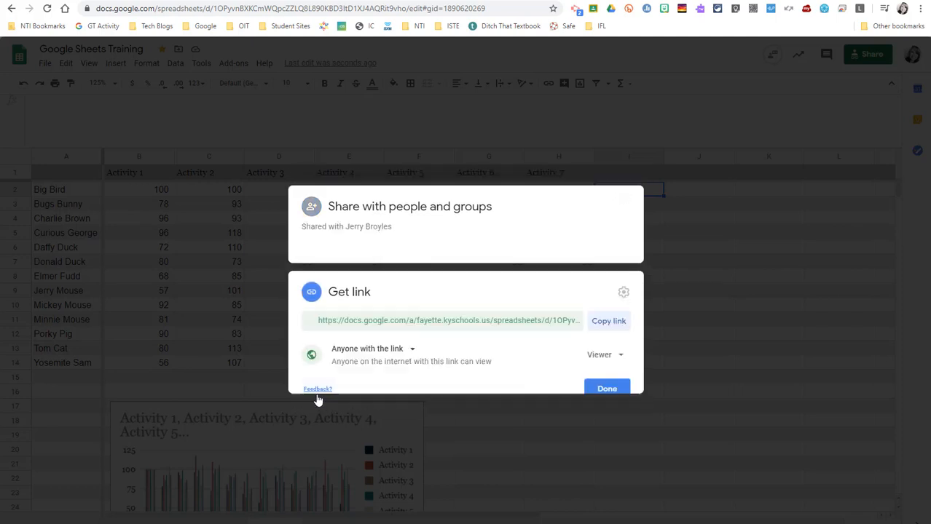
click(413, 335)
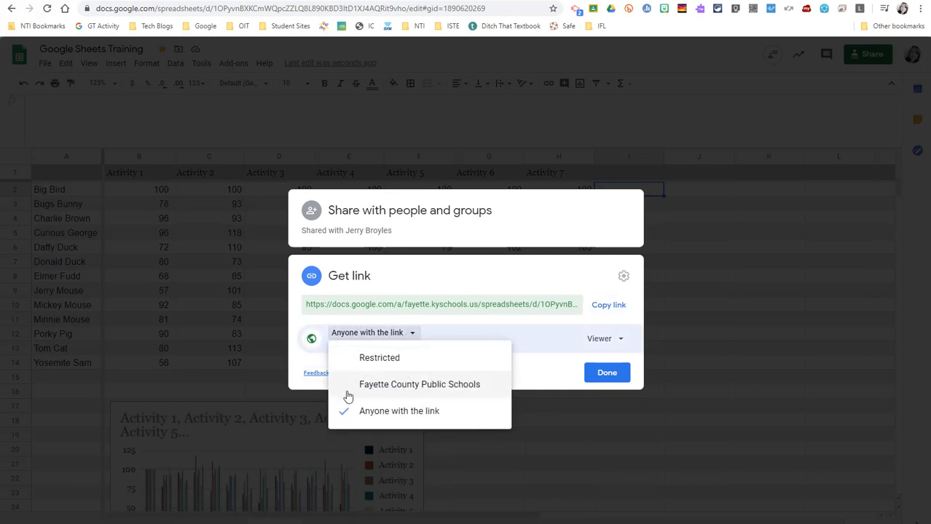
click(519, 367)
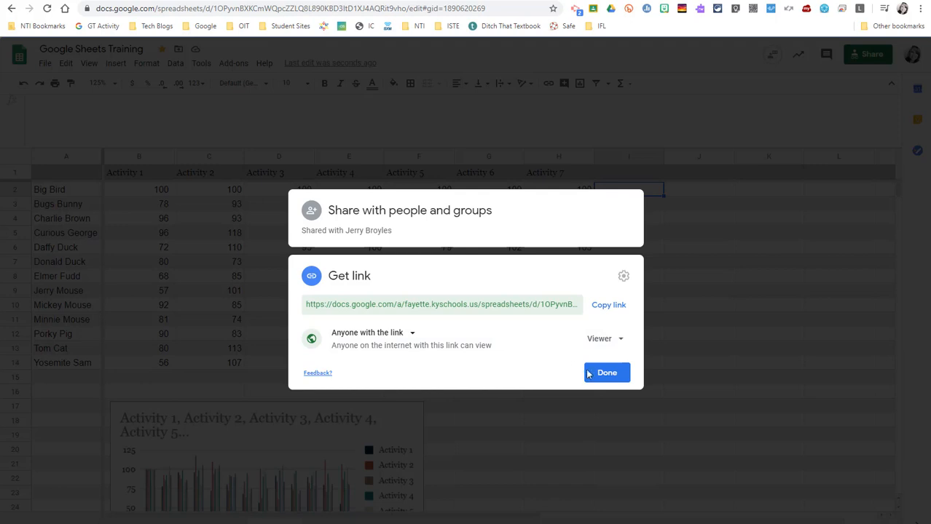
click(616, 373)
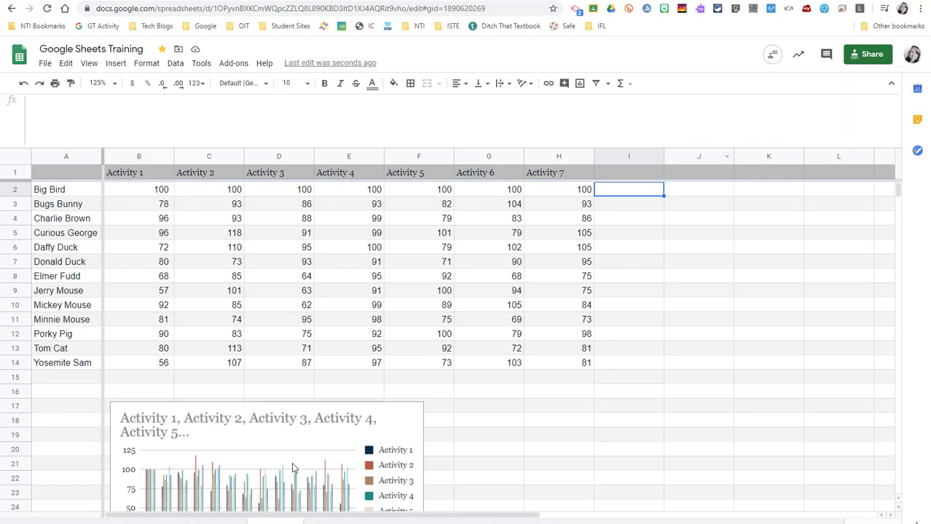
Step: Look through the workbook's other sheets and return to the activity scores sheet, selecting cell G19
click(79, 522)
click(152, 523)
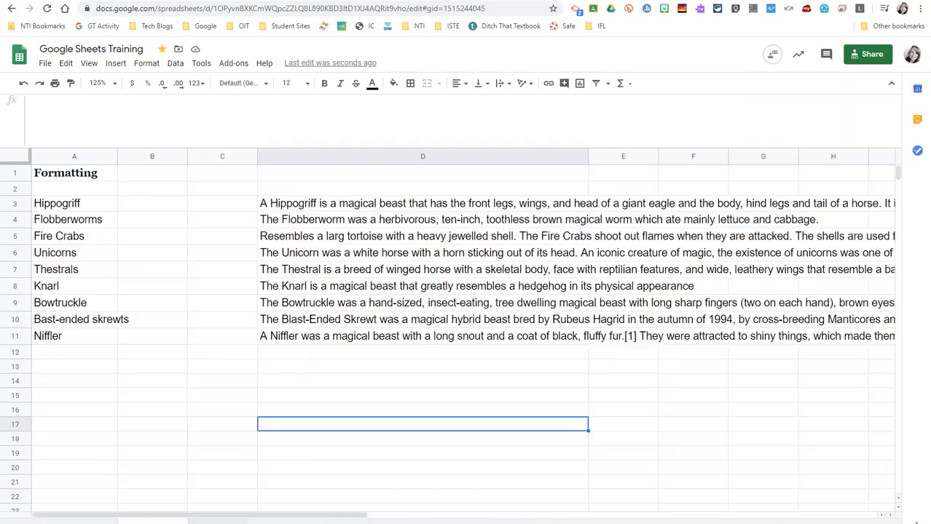
click(218, 522)
click(270, 522)
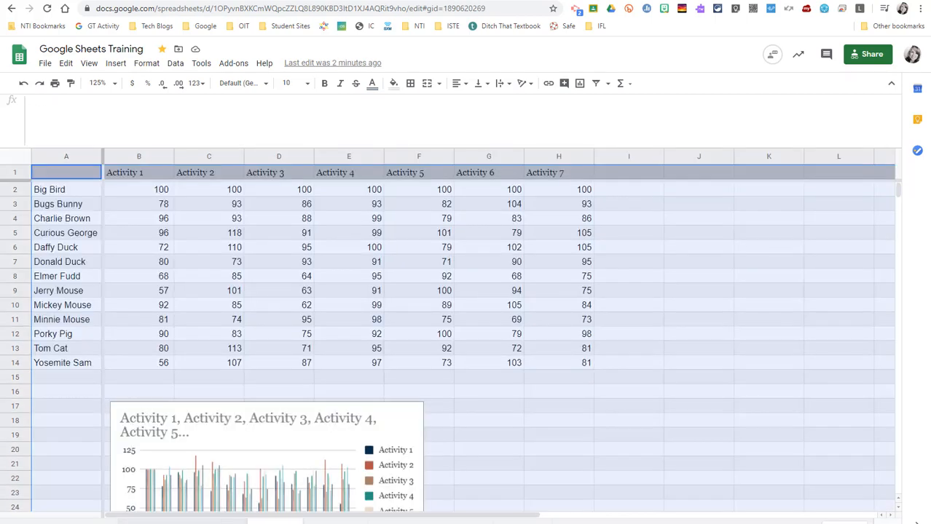
click(488, 435)
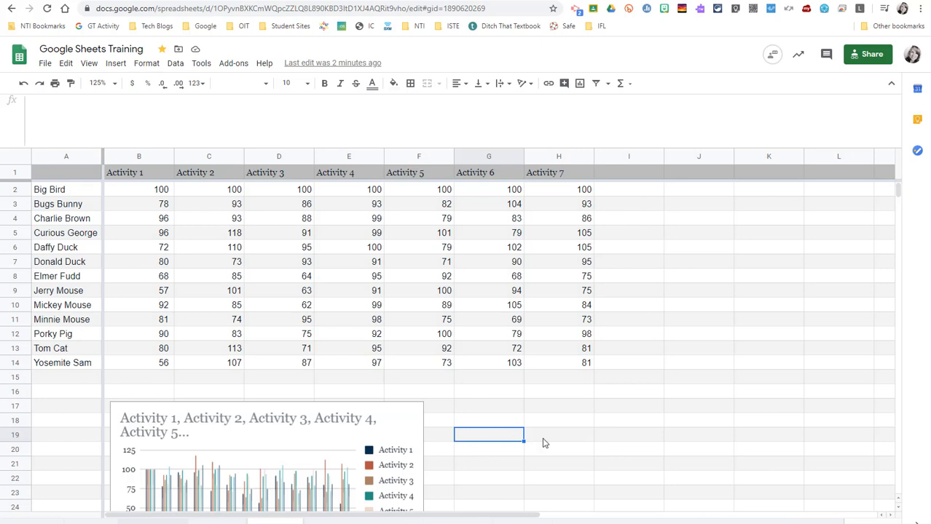
Step: Move the column chart below the activity scores to its own sheet
scroll(568, 440, down, 3)
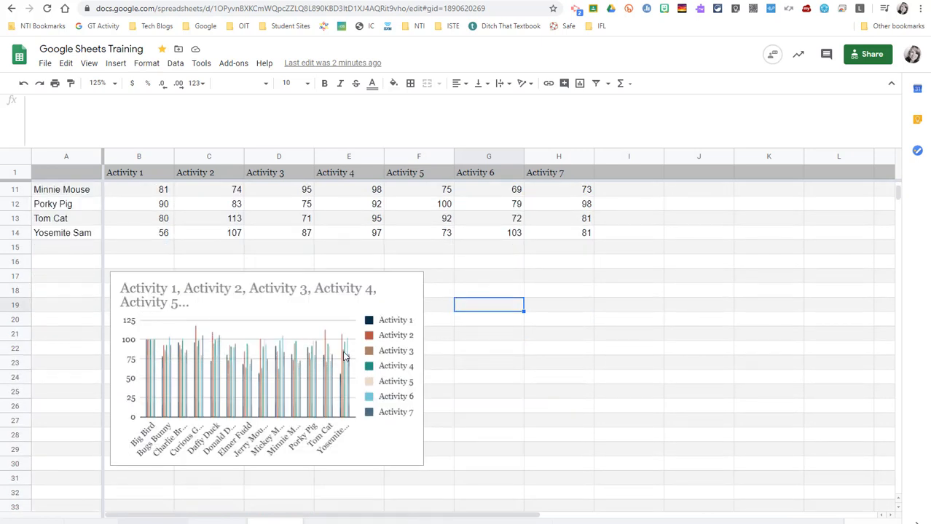
click(309, 358)
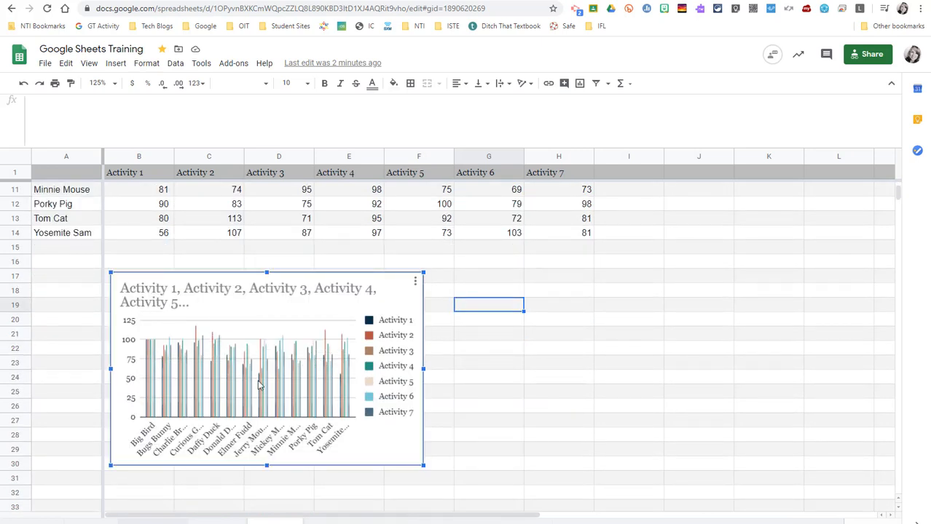
click(415, 284)
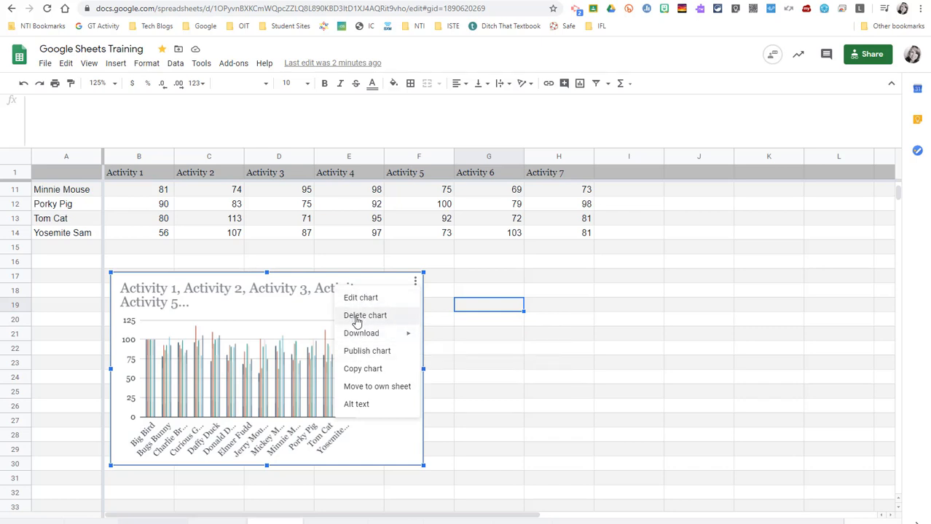
mouse_move(368, 341)
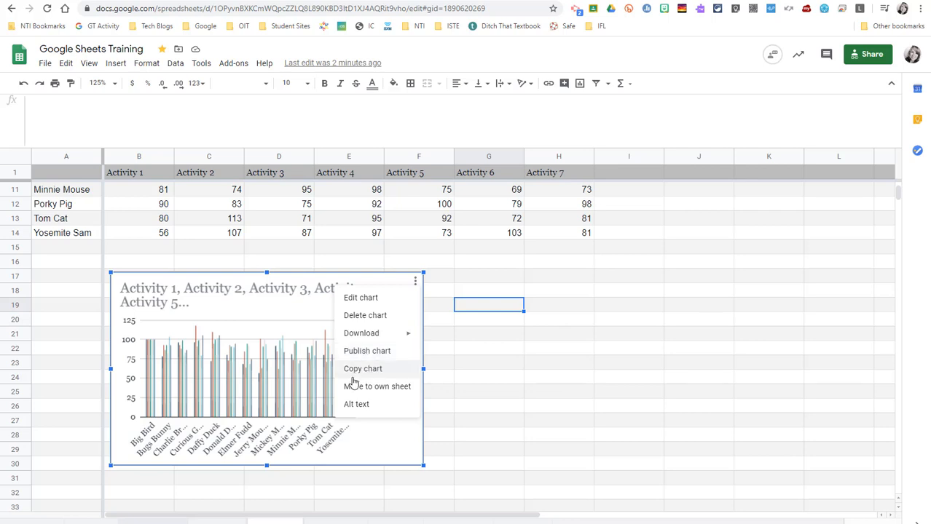
click(375, 386)
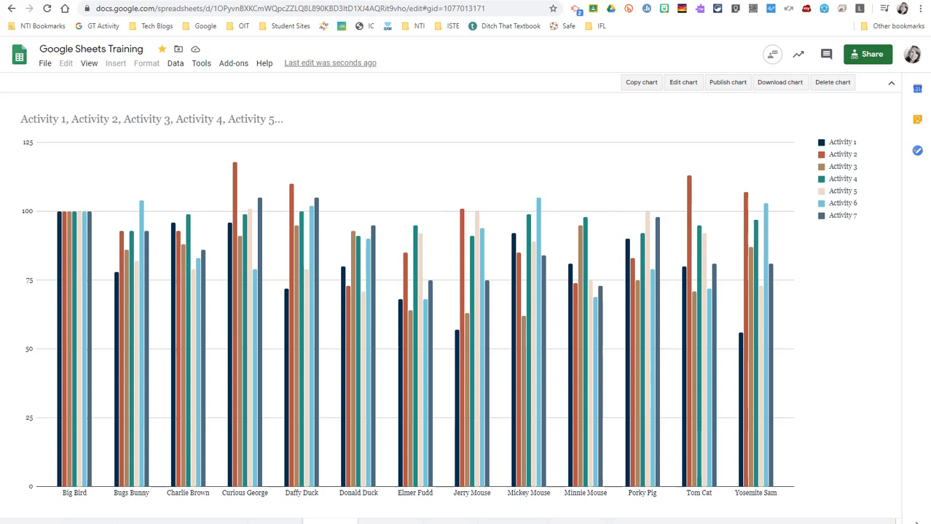
Step: Rename the new chart sheet as "Graph Data"
click(347, 522)
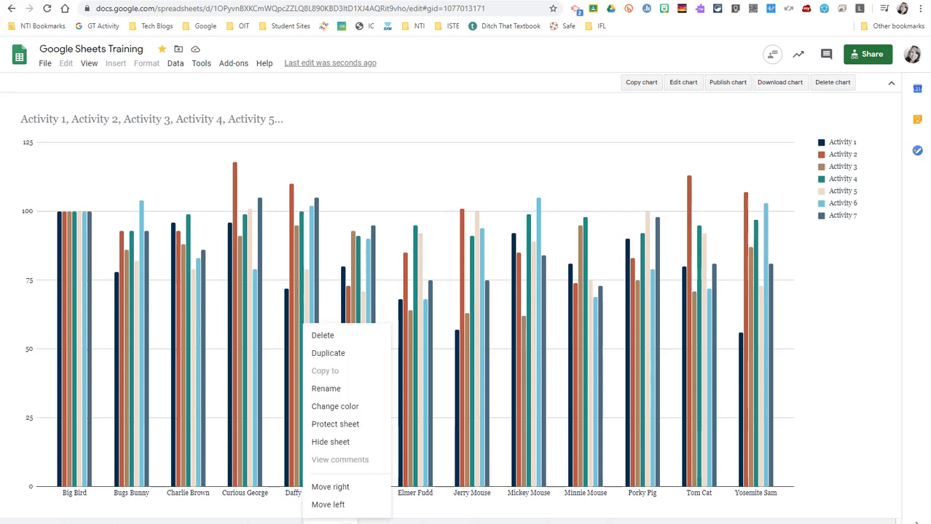
click(335, 390)
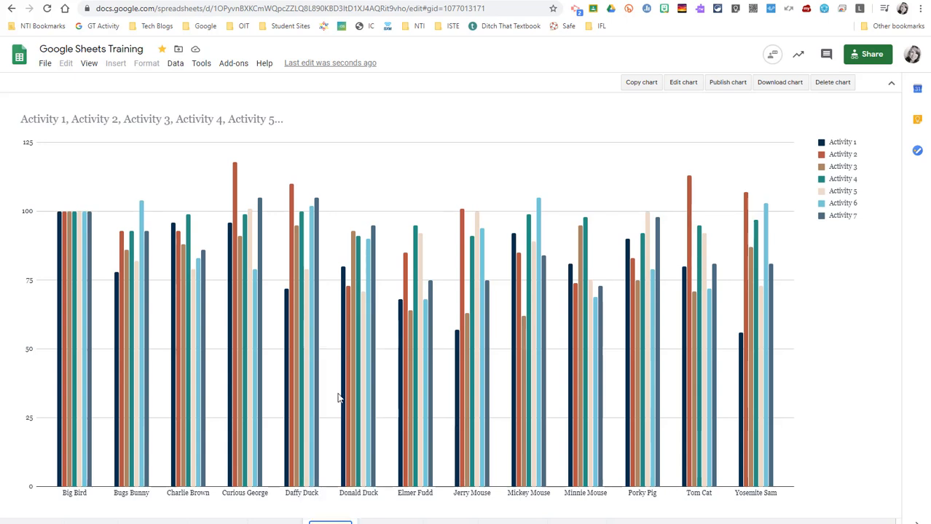
text(Graph Data)
key(Return)
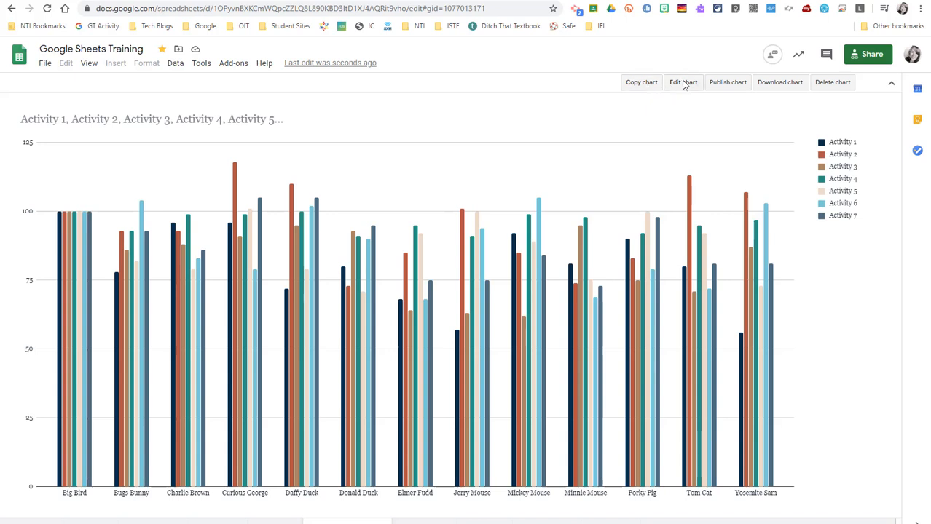
Step: Publish the activity chart to the web as an interactive link, copy the link, and close the publishing dialog
click(735, 86)
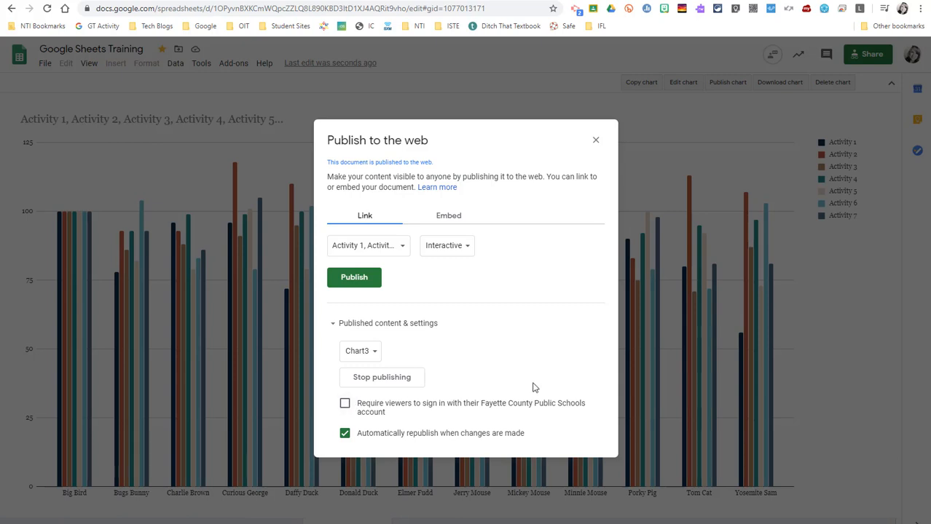
click(355, 279)
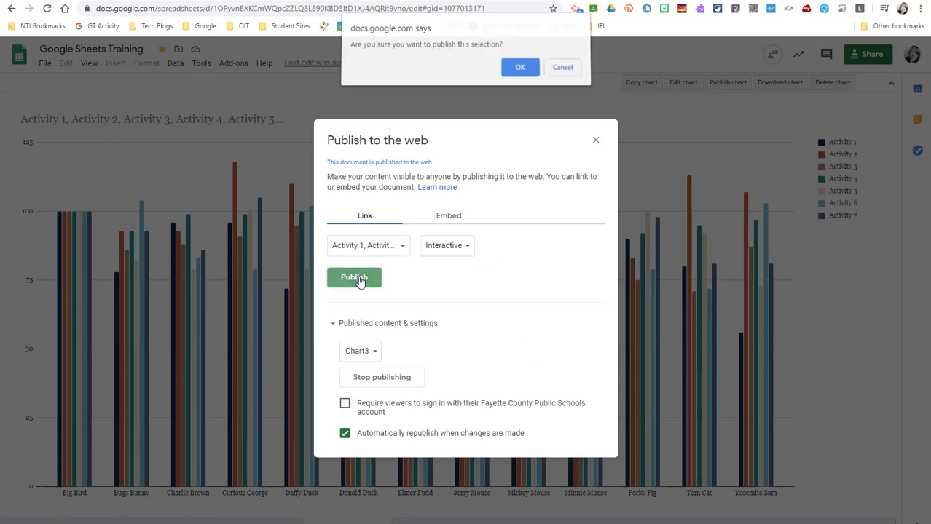
click(520, 72)
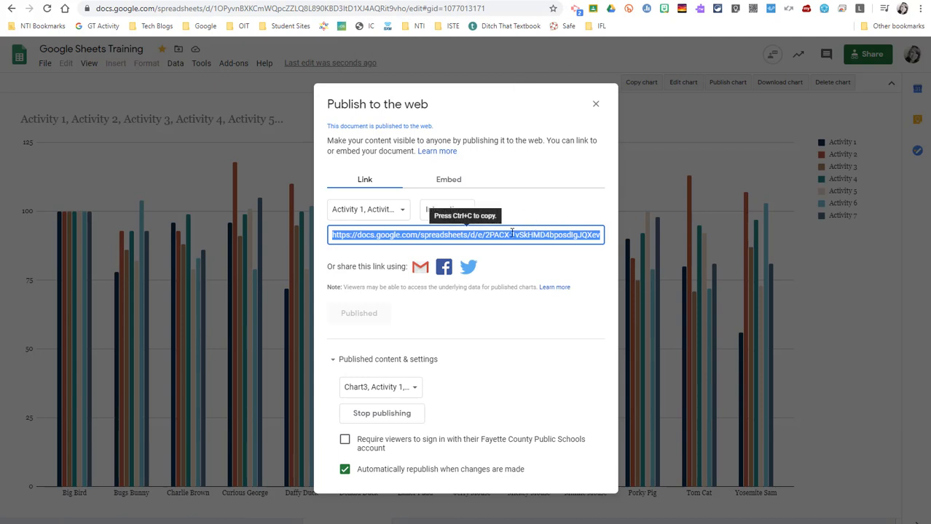
click(510, 231)
key(ctrl+a)
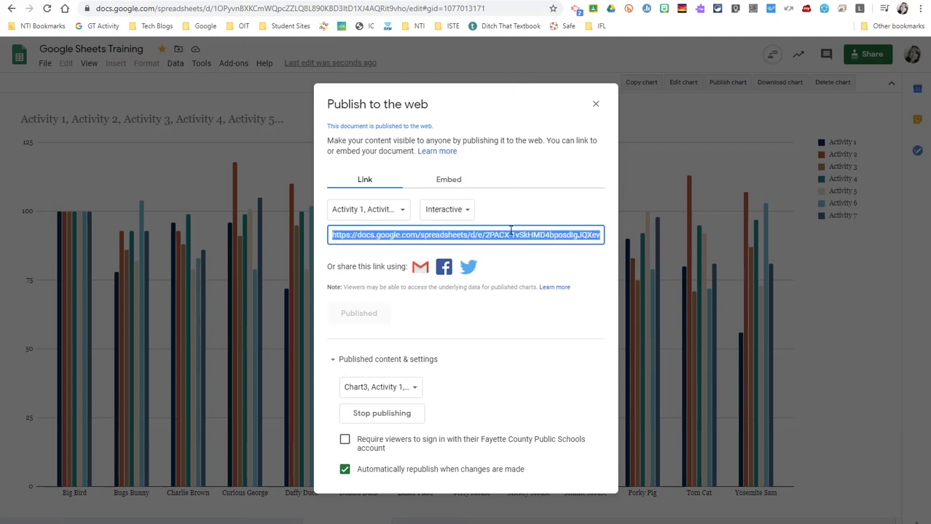
click(595, 105)
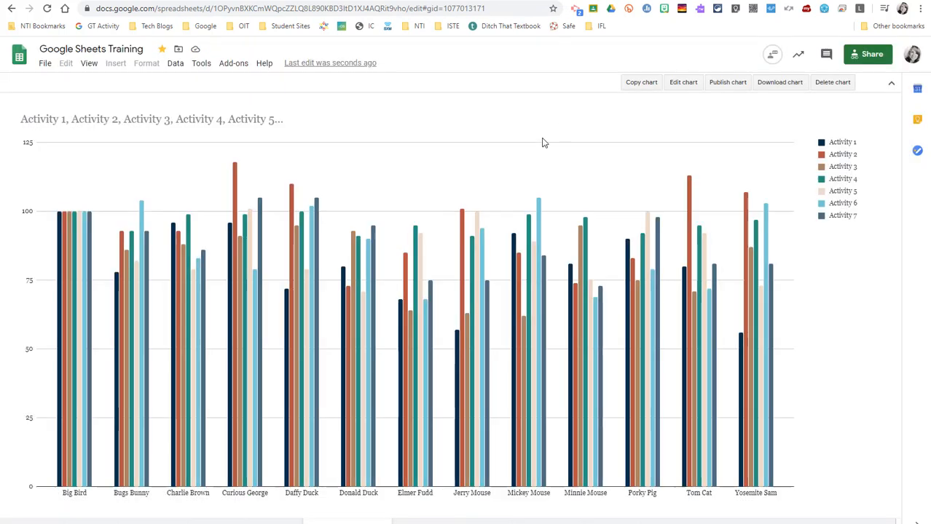
Step: View the published chart by opening its copied link in a new incognito window, and close that page
click(919, 8)
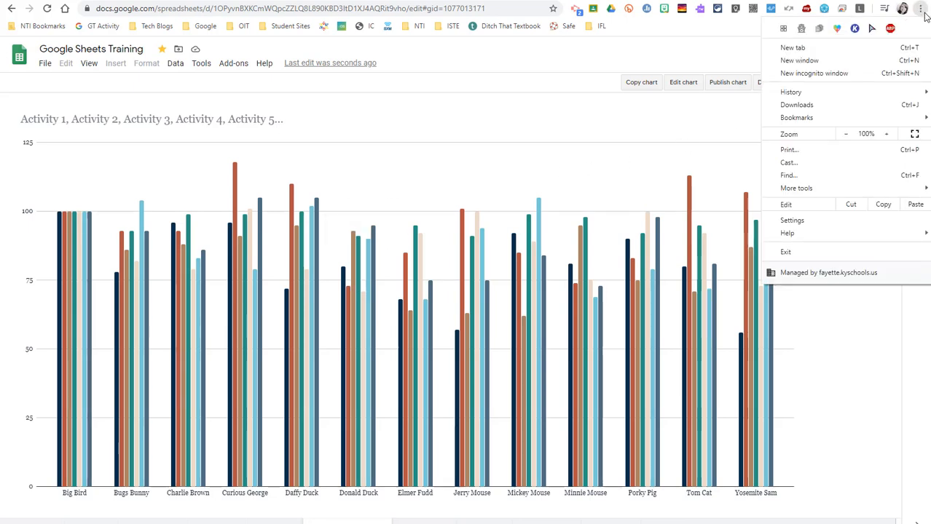
click(815, 73)
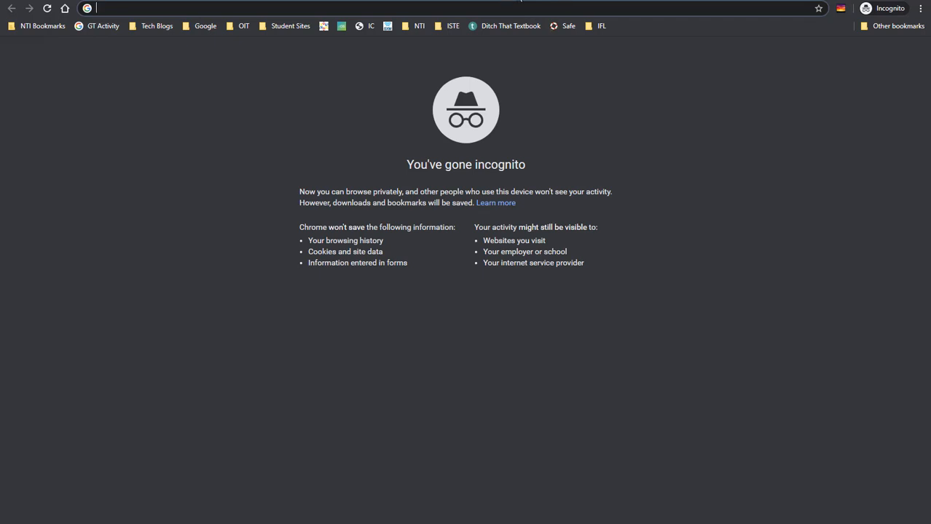
text(https://docs.google.com/spreadsheets/d/e/2PACX-1vSkHMD4bposdIgJQXevSg2R19AjR_R5tWhqM2wjHJGmfoZgsps-Ljm4oqjh-VL6GEoJnsSHj7IJo-Og/pubchart?oid=349658117&format=interactive)
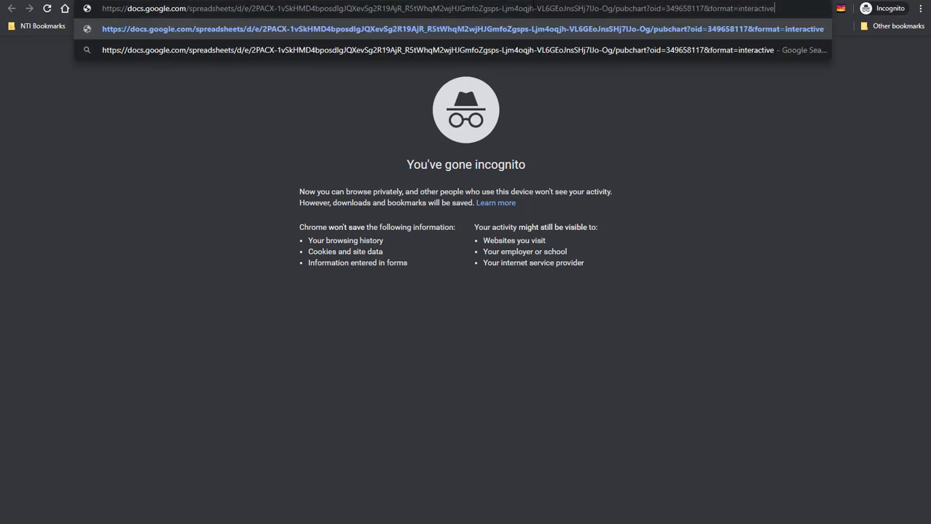
key(Return)
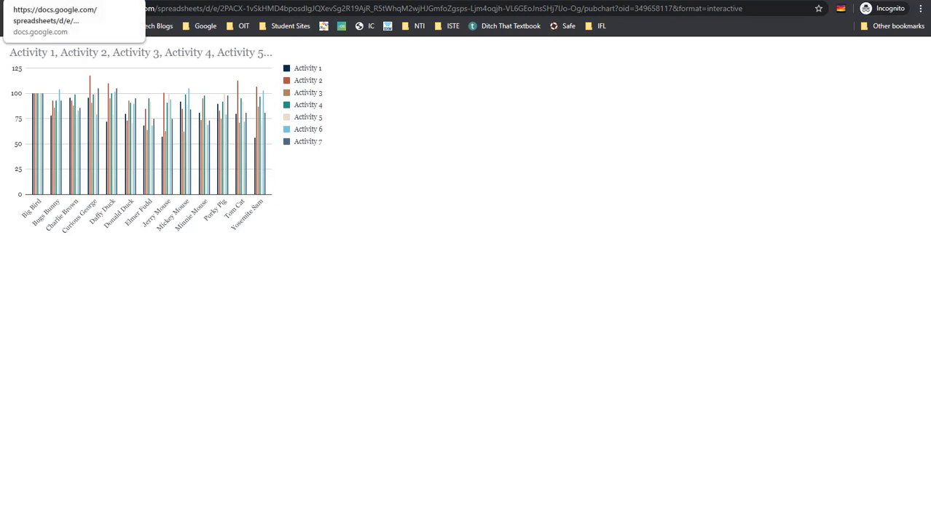
click(136, 0)
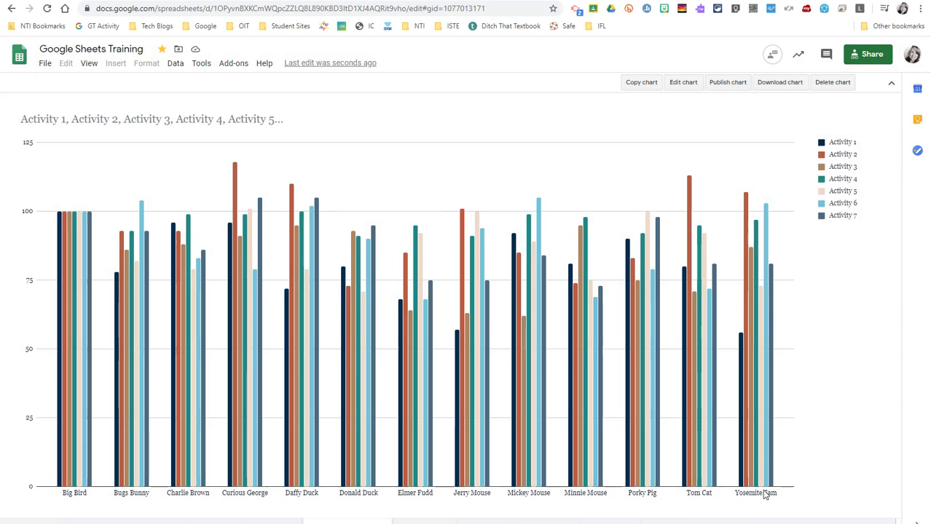
Step: Return to the activity scores sheet and enter the header "Average" in cell I1
click(275, 522)
click(305, 479)
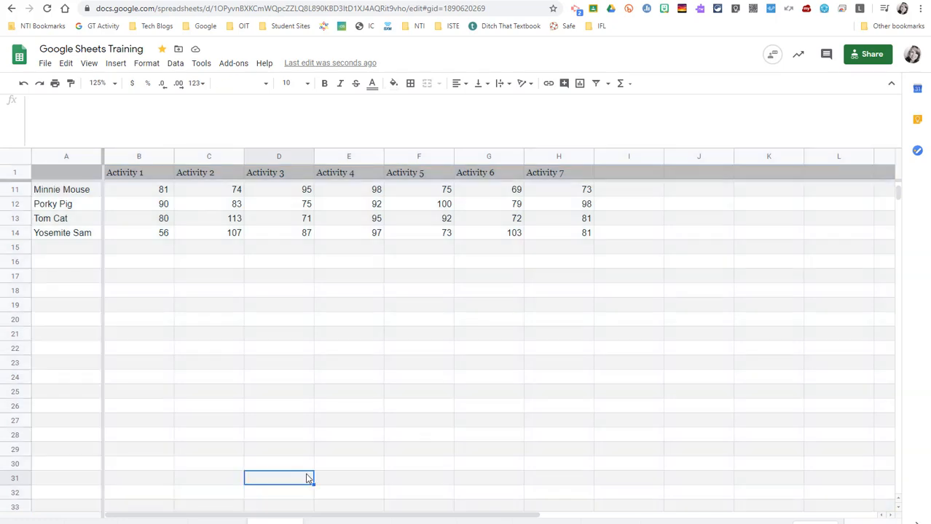
scroll(416, 430, up, 5)
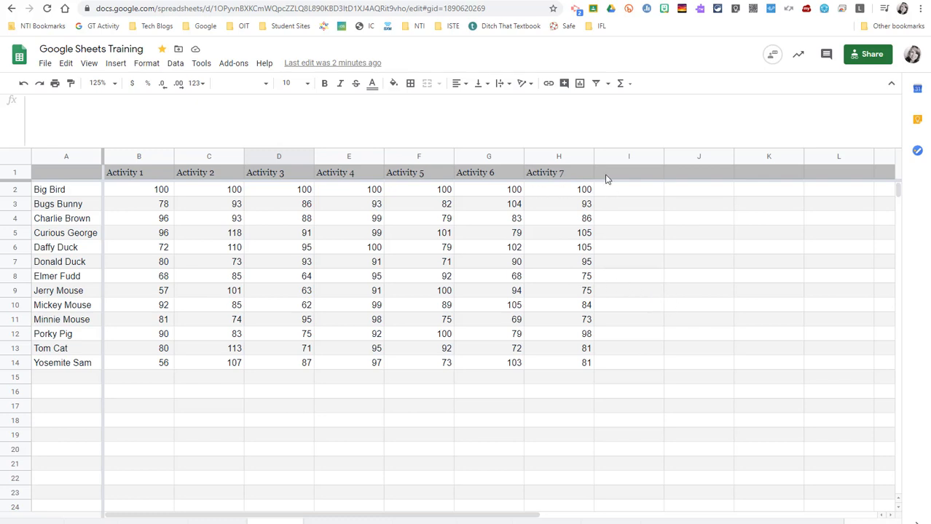
click(629, 177)
text(A)
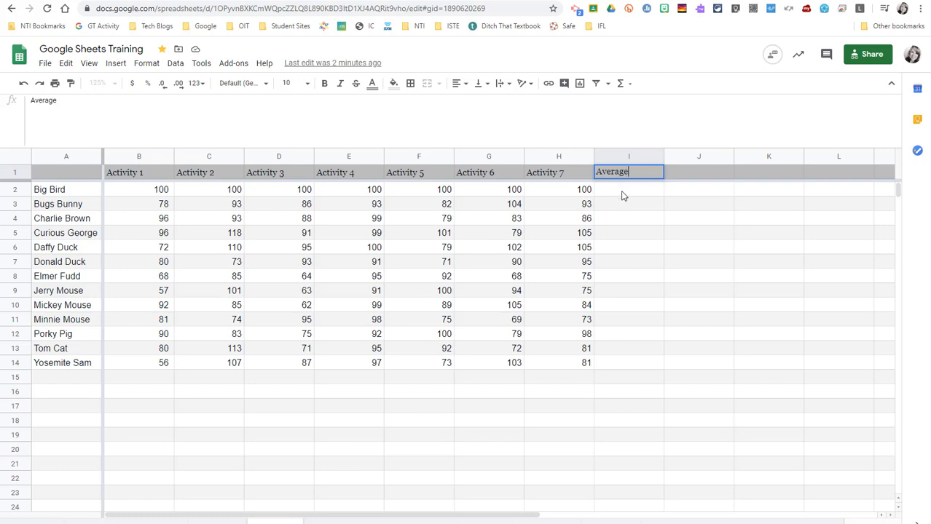
text(verage)
key(Return)
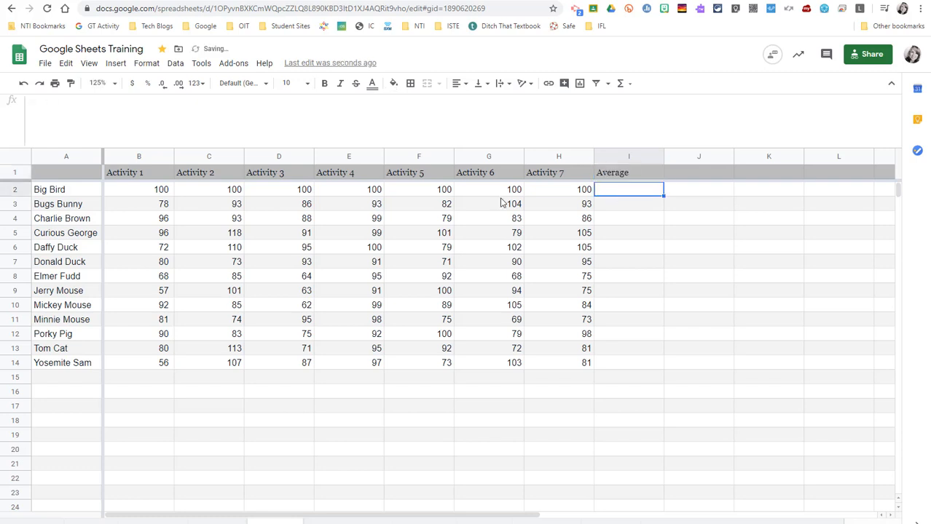
Step: Calculate Big Bird's average in cell I2 by inserting the AVERAGE function for the scores in B2:H2
click(140, 190)
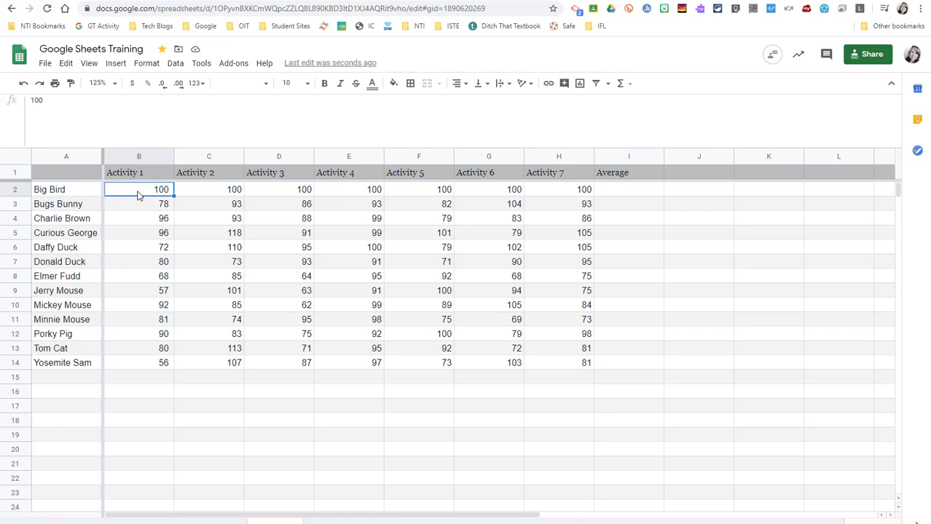
drag(178, 198, 589, 190)
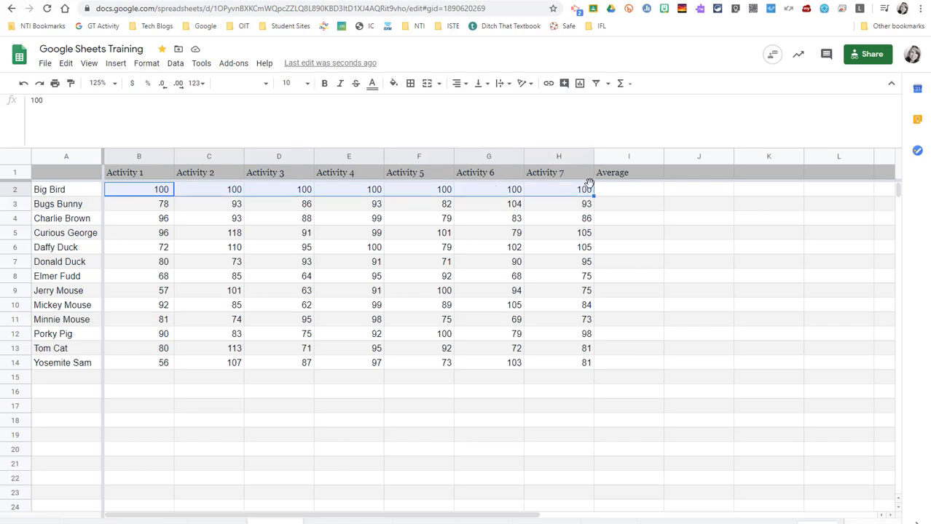
click(117, 63)
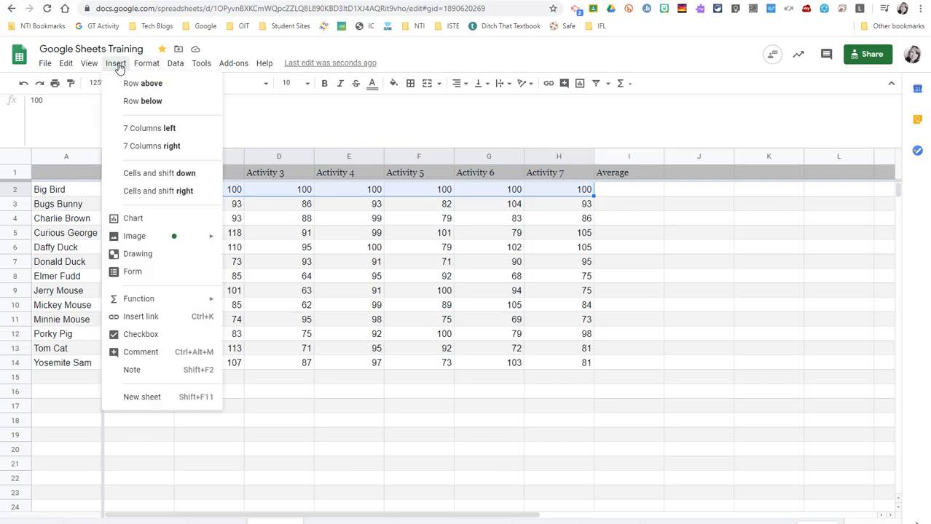
mouse_move(139, 306)
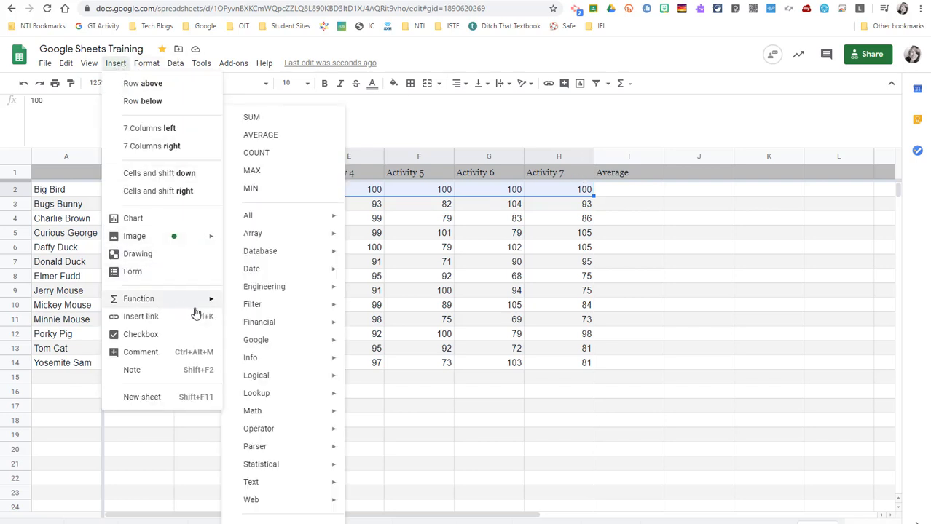
mouse_move(254, 221)
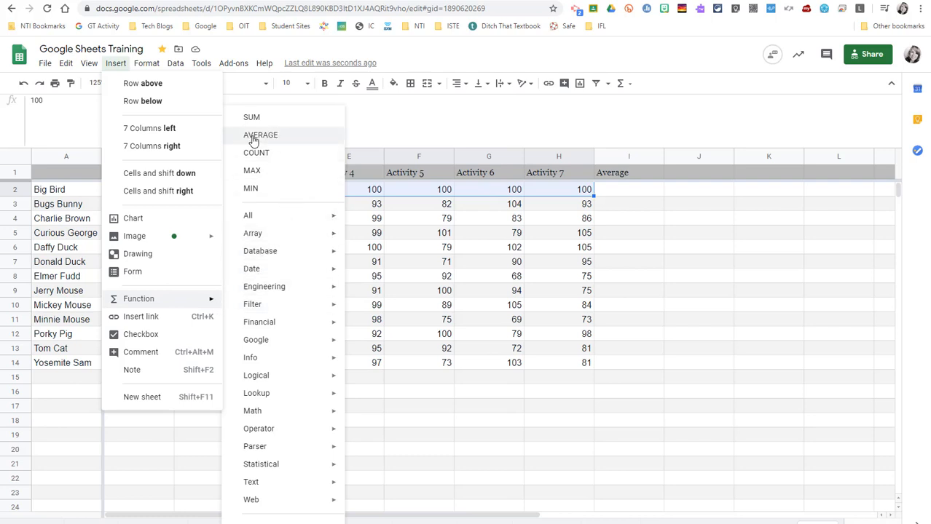
click(260, 135)
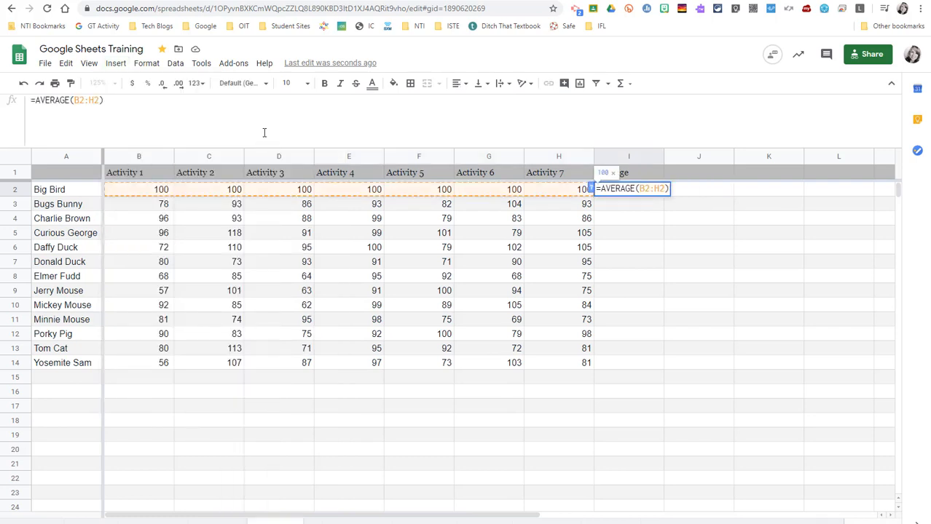
key(Return)
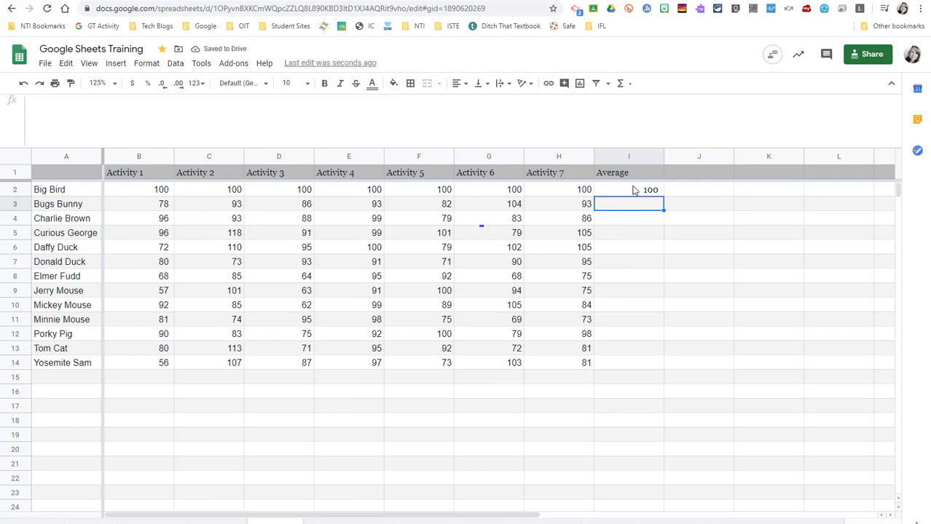
Step: Calculate Bugs Bunny's average in cell I3 by inserting the AVERAGE function for the scores in B3:H3
click(161, 209)
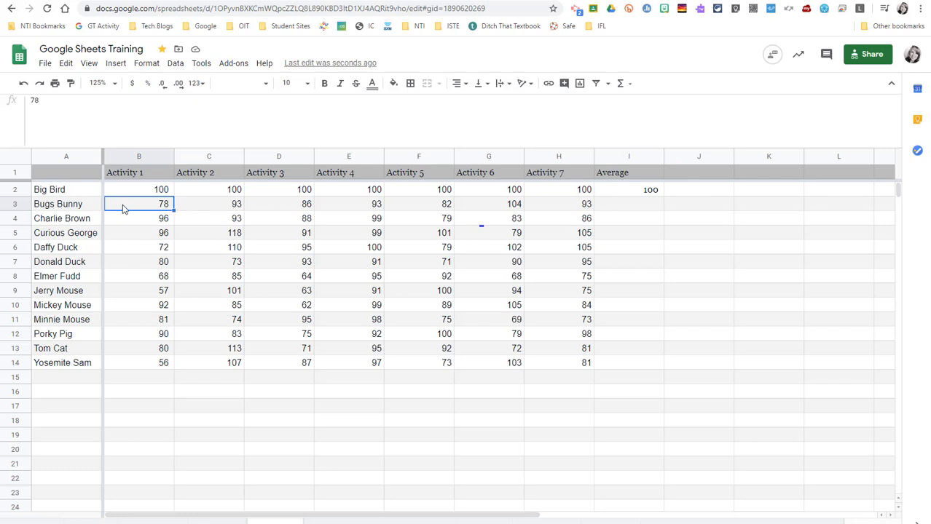
drag(121, 209, 588, 206)
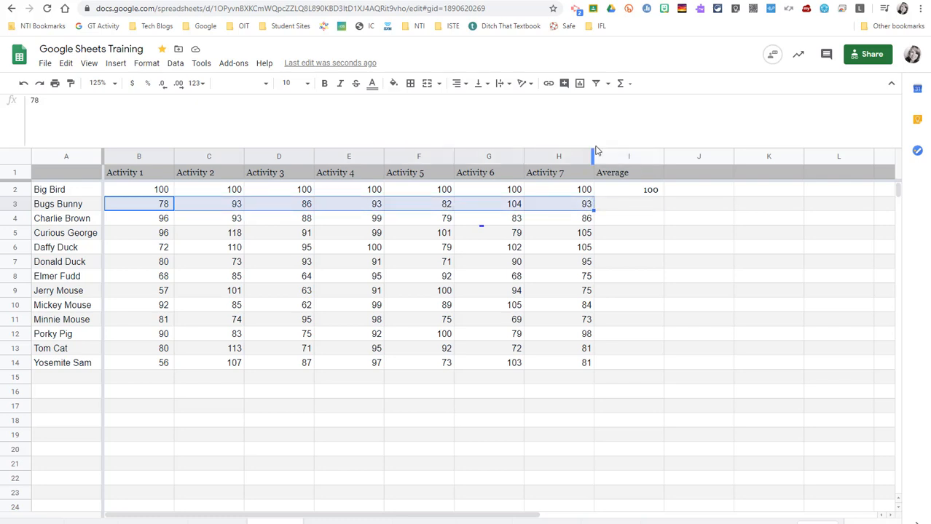
click(630, 84)
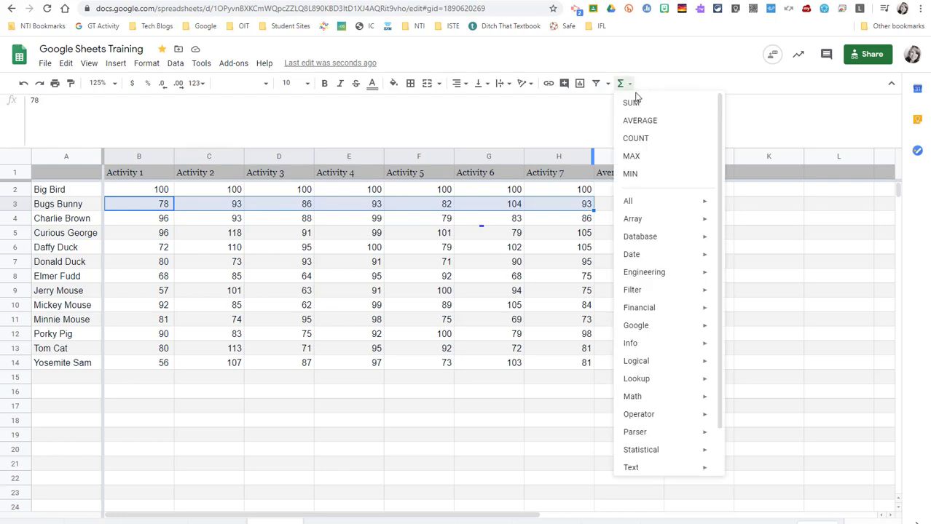
click(644, 124)
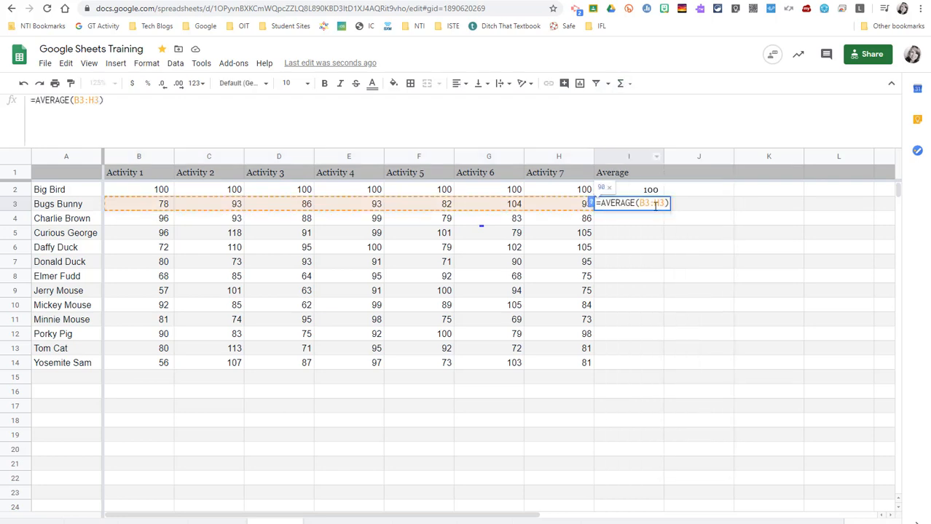
key(Return)
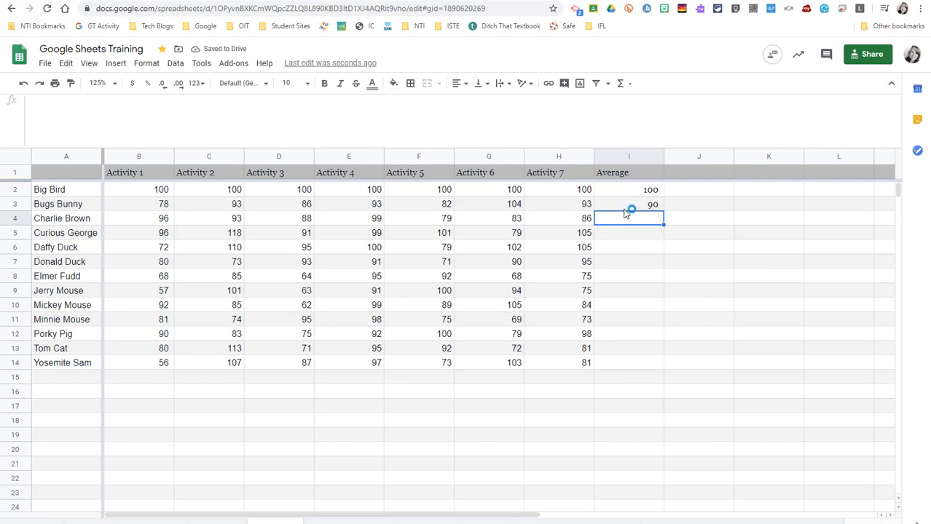
Step: Calculate Charlie Brown's average in cell I4 by inserting the AVERAGE function for the scores in B4:H4
drag(148, 222, 544, 219)
click(619, 83)
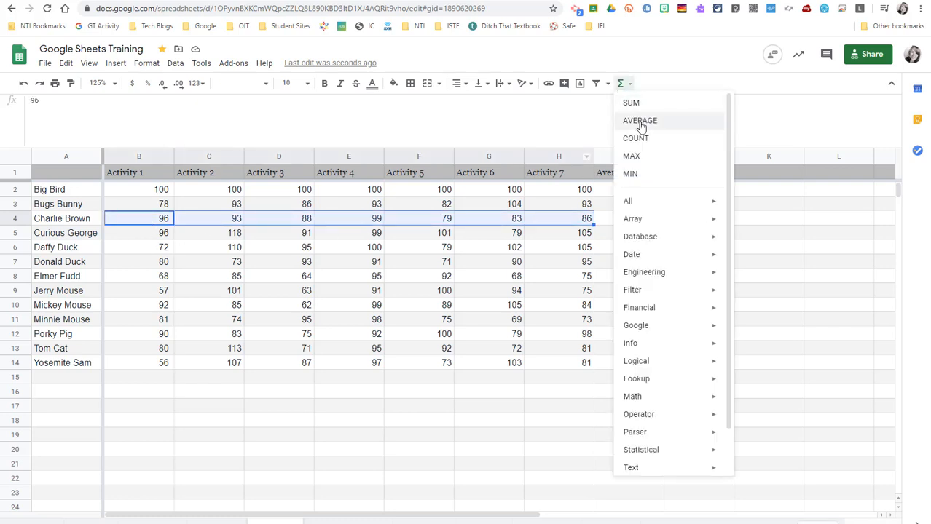
click(639, 120)
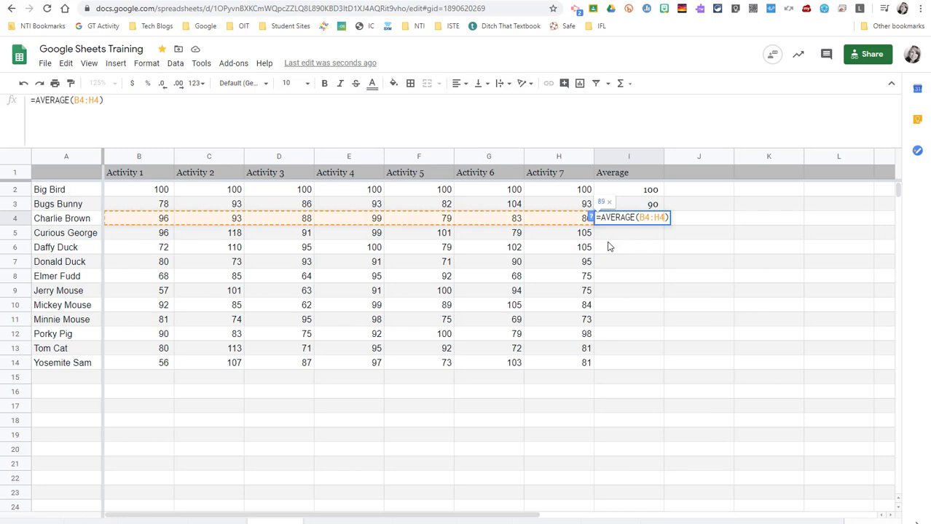
key(Return)
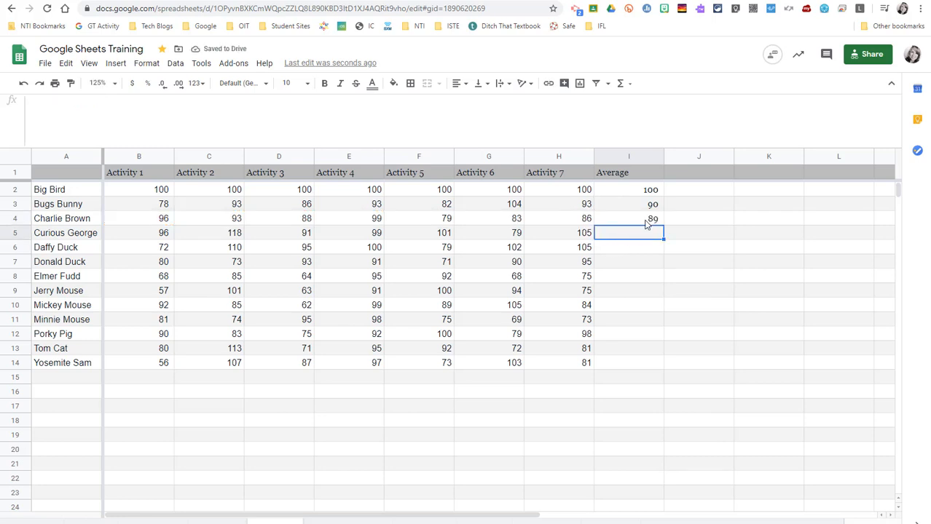
Step: Fill the average formula from cell I4 down through I14 for the remaining characters
click(646, 222)
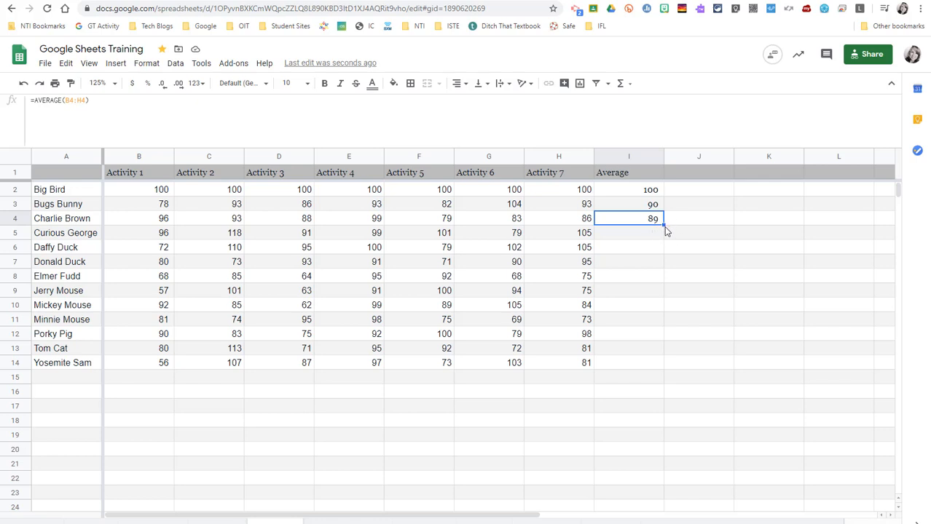
drag(663, 224, 657, 368)
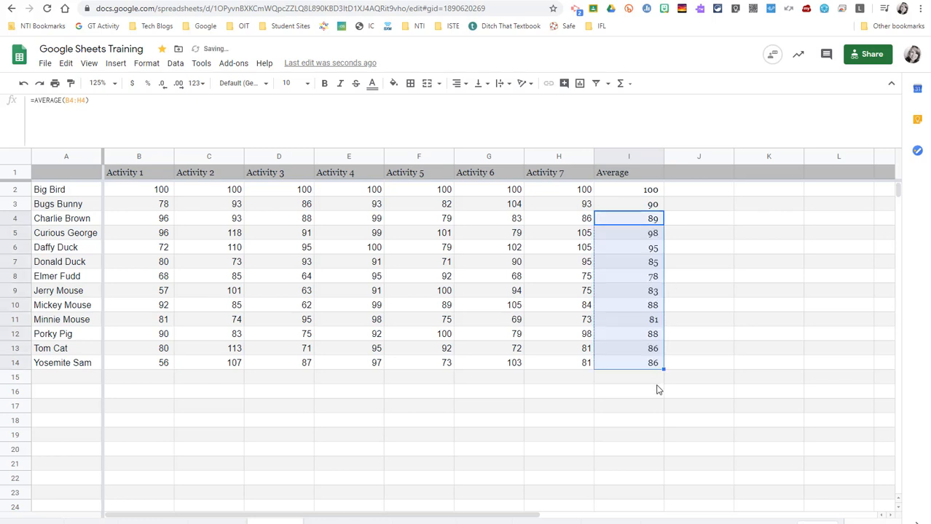
click(656, 381)
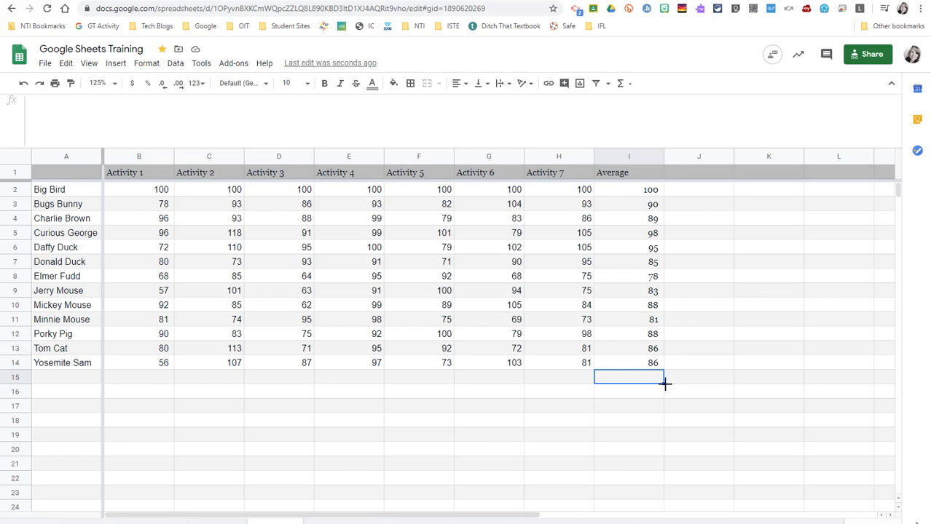
drag(664, 383, 656, 485)
click(551, 437)
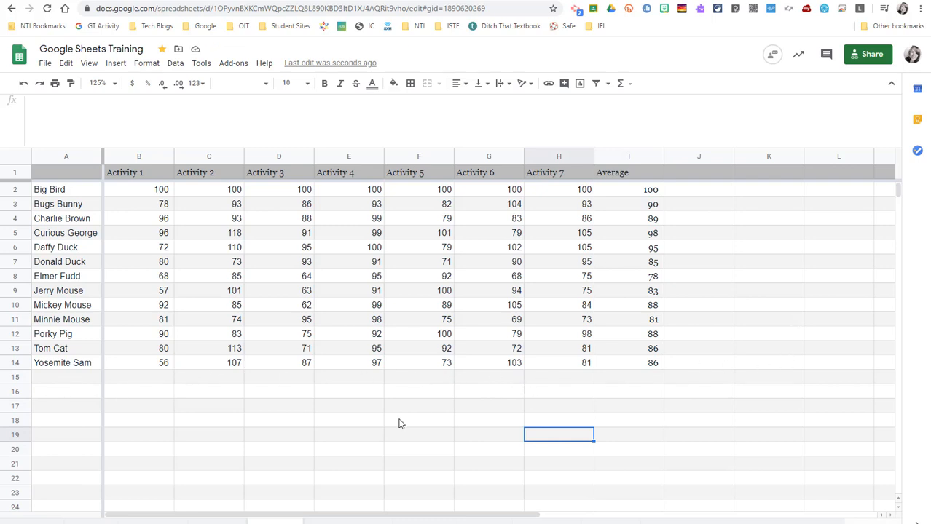
Step: Enter "Monday" in cell B19 and autofill the weekdays down through Saturday in B24
click(142, 438)
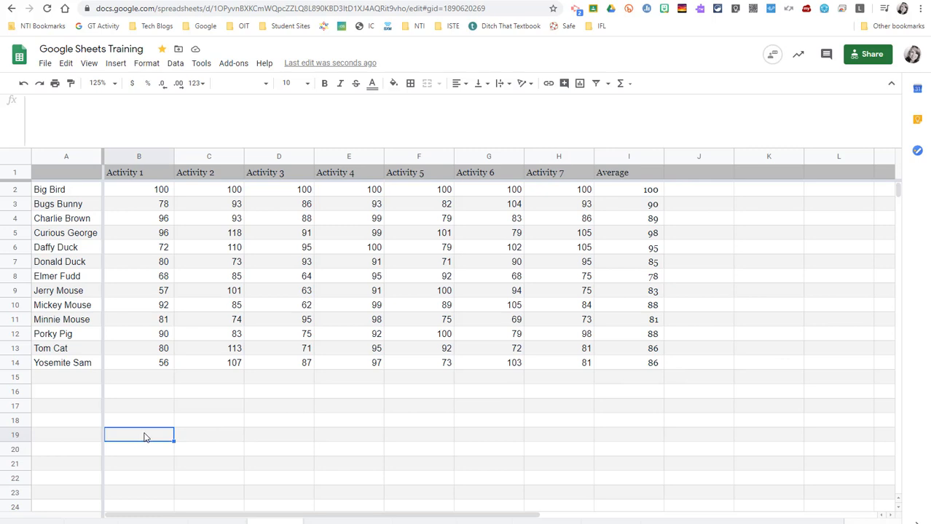
text(Monday)
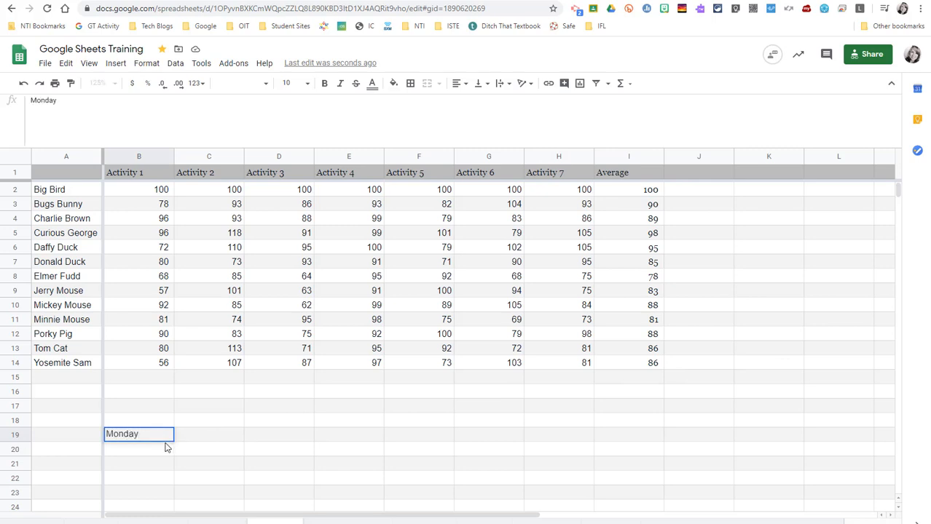
click(167, 448)
click(165, 438)
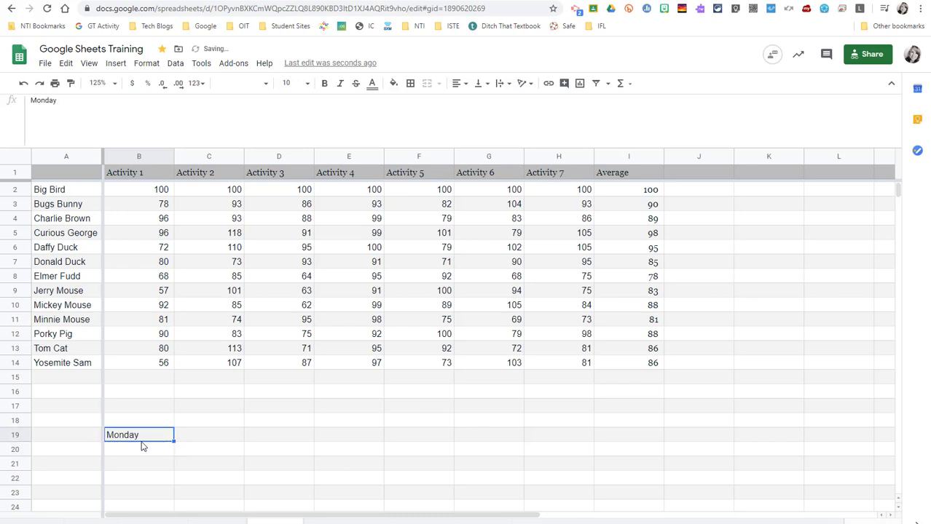
drag(173, 440, 166, 507)
click(208, 478)
scroll(202, 466, down, 1)
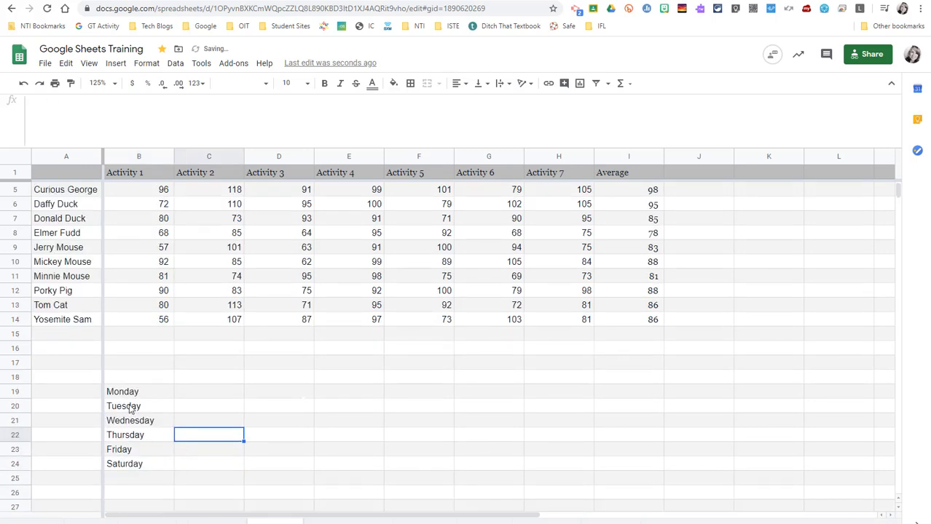
click(137, 485)
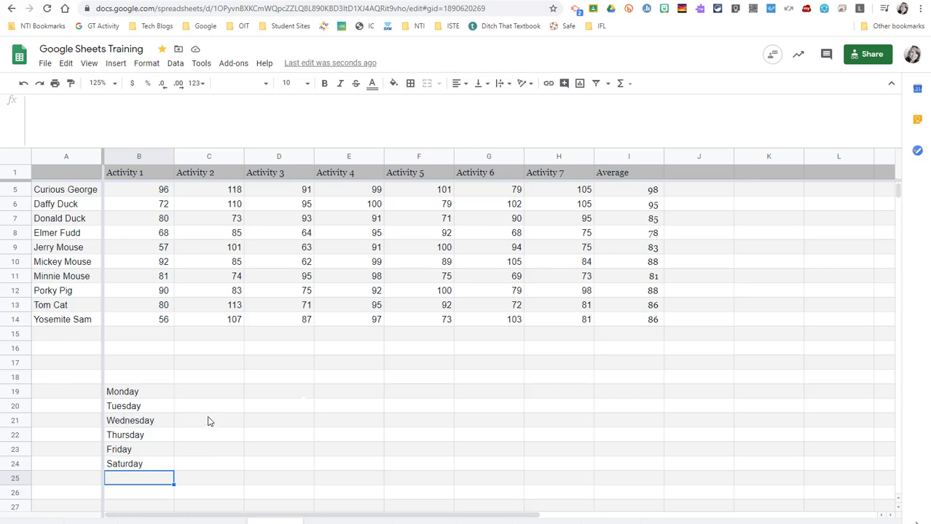
scroll(489, 377, up, 1)
click(488, 377)
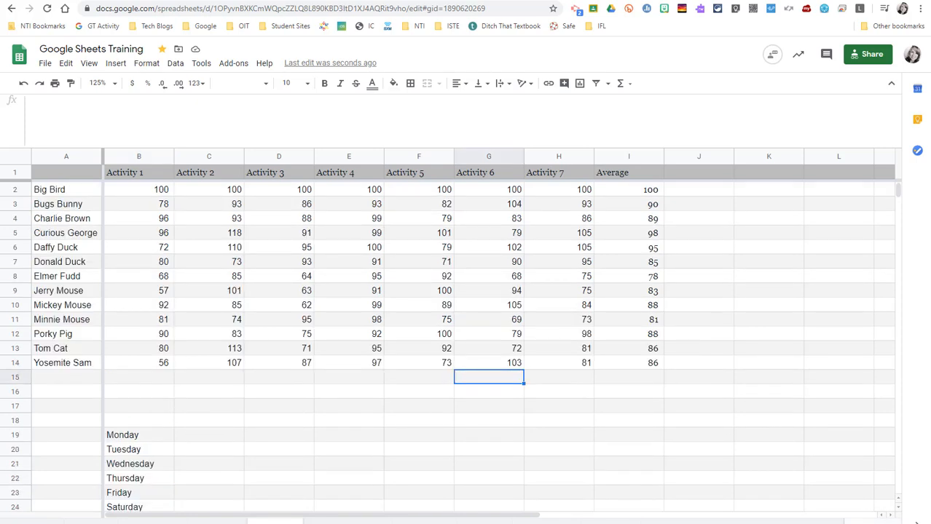
click(115, 64)
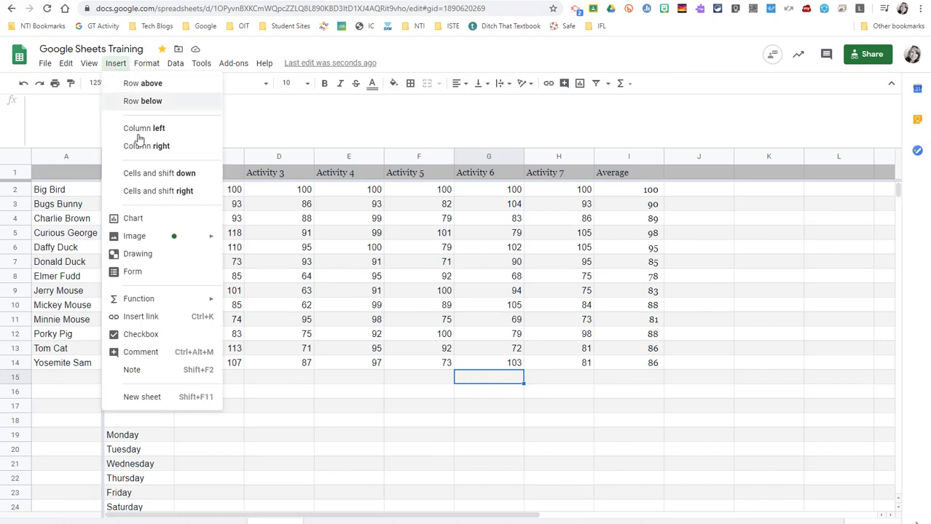
mouse_move(191, 301)
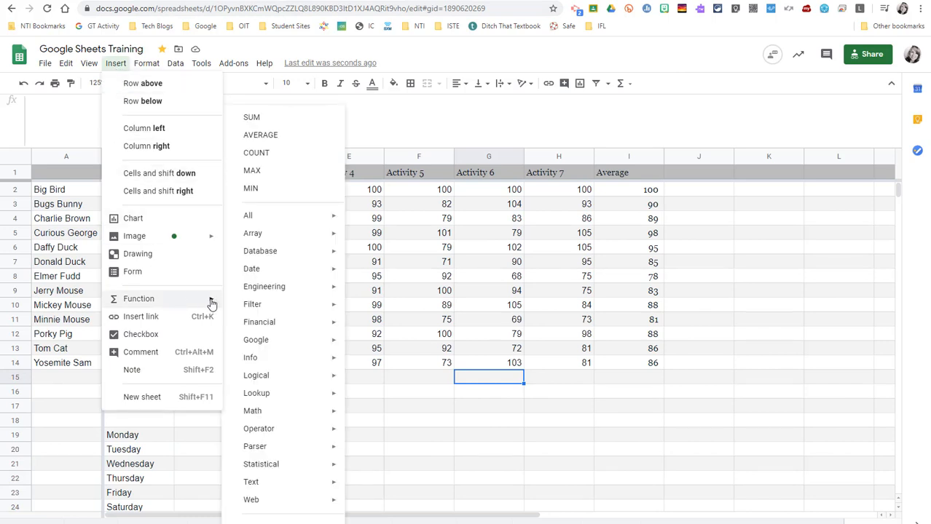
mouse_move(245, 294)
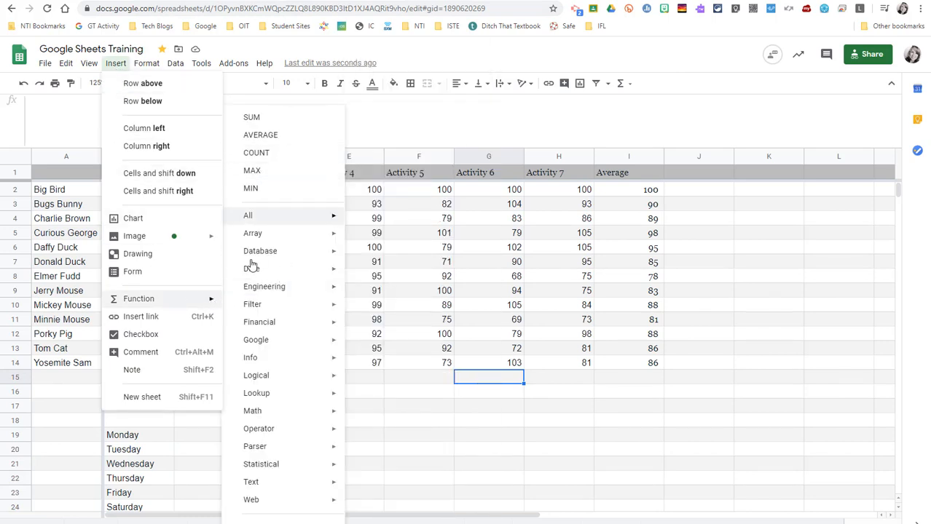
mouse_move(251, 412)
click(634, 401)
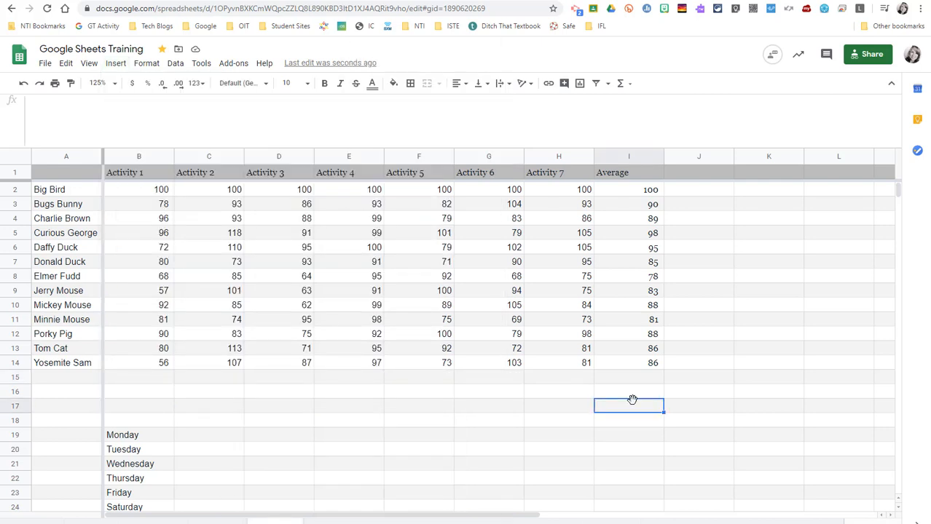
Step: Total the averages in I2:I14 by inserting the SUM function in cell I15
drag(625, 192, 638, 372)
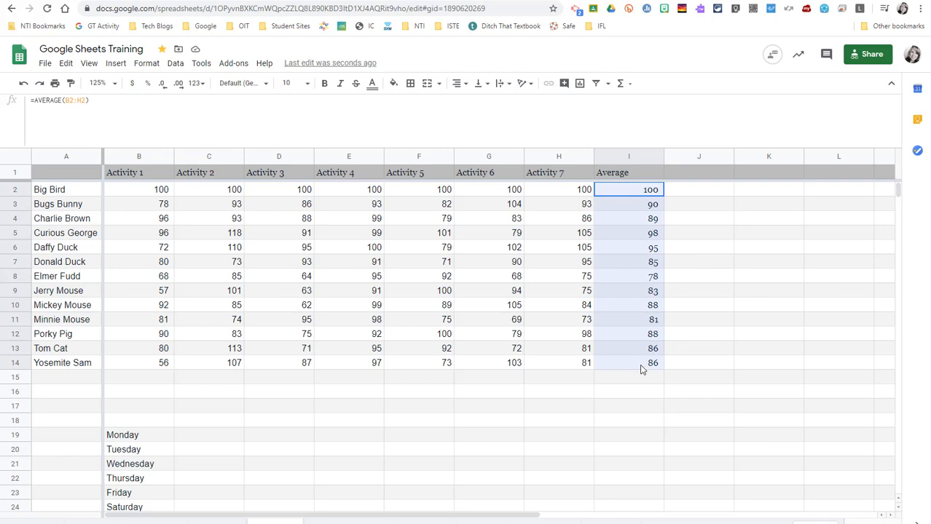
drag(651, 373, 652, 370)
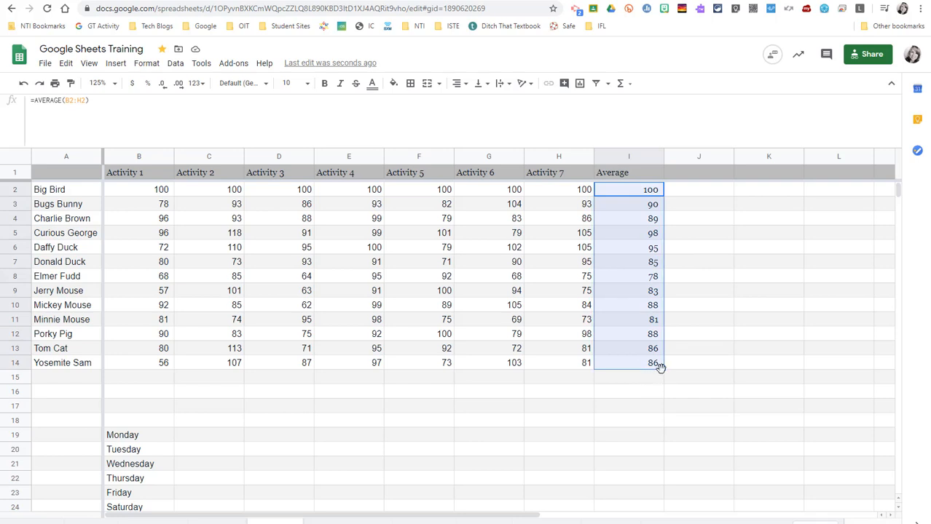
click(630, 85)
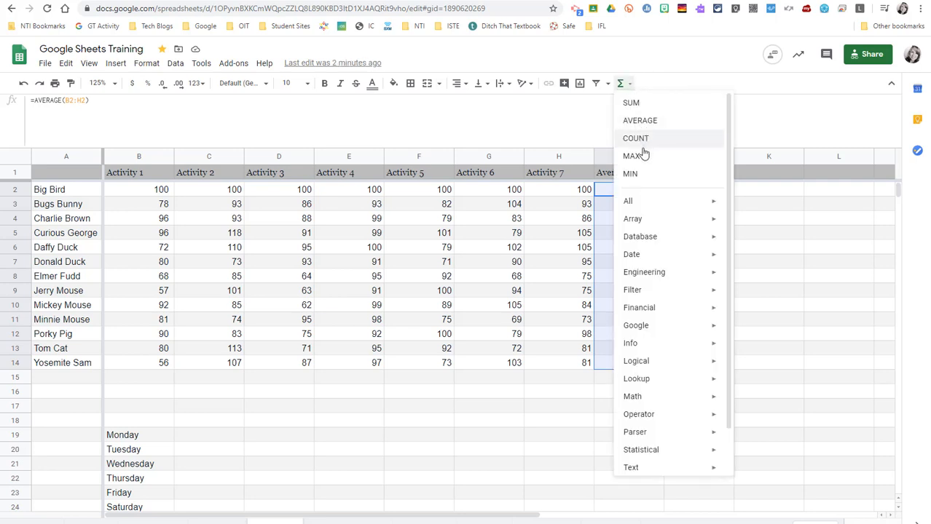
click(631, 103)
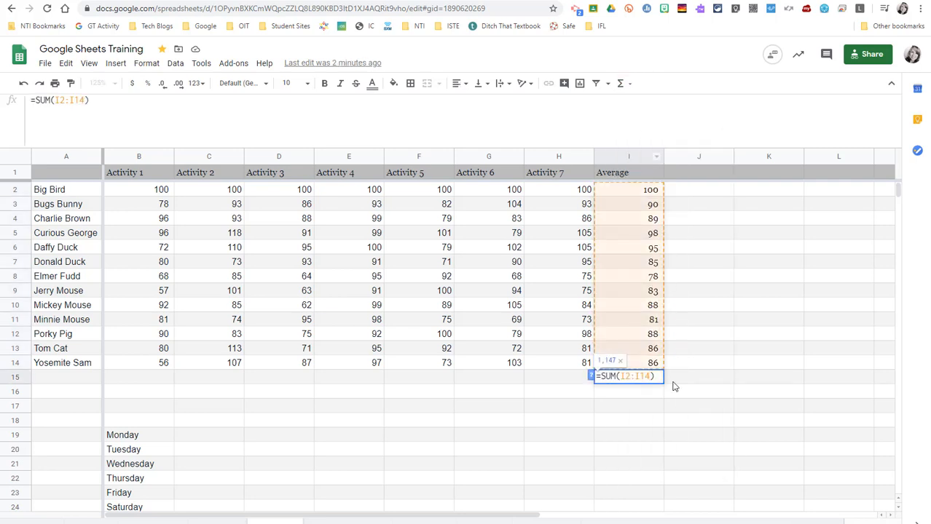
key(Return)
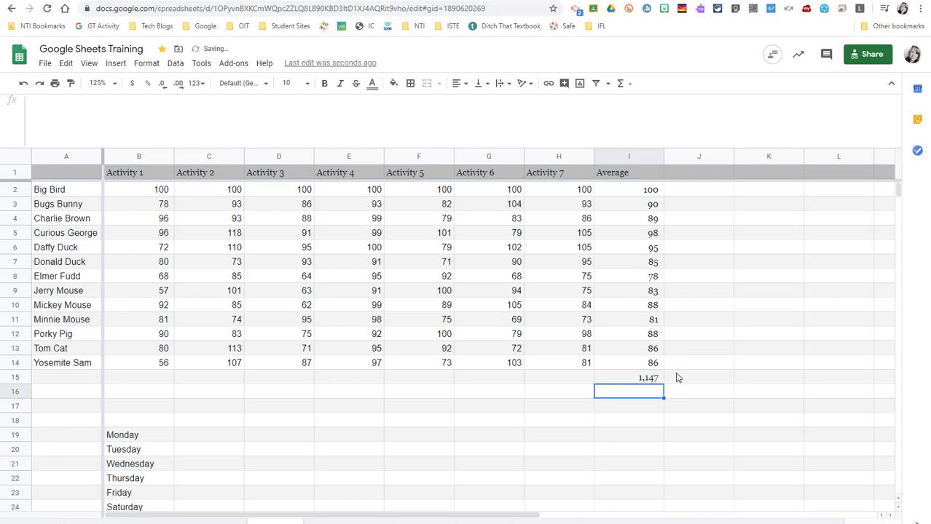
click(655, 377)
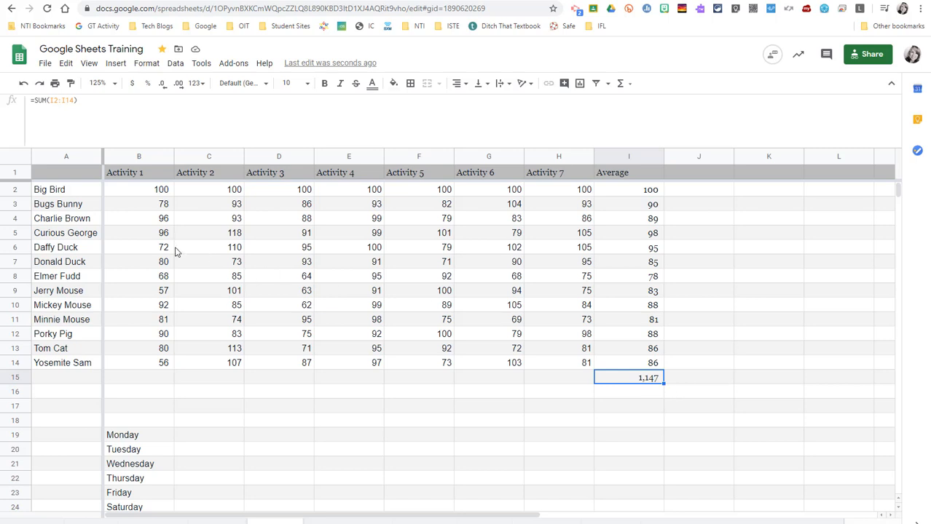
Step: Look through the other sheets and open the student roster containing the House and Graduating YR columns
scroll(221, 281, down, 1)
click(207, 523)
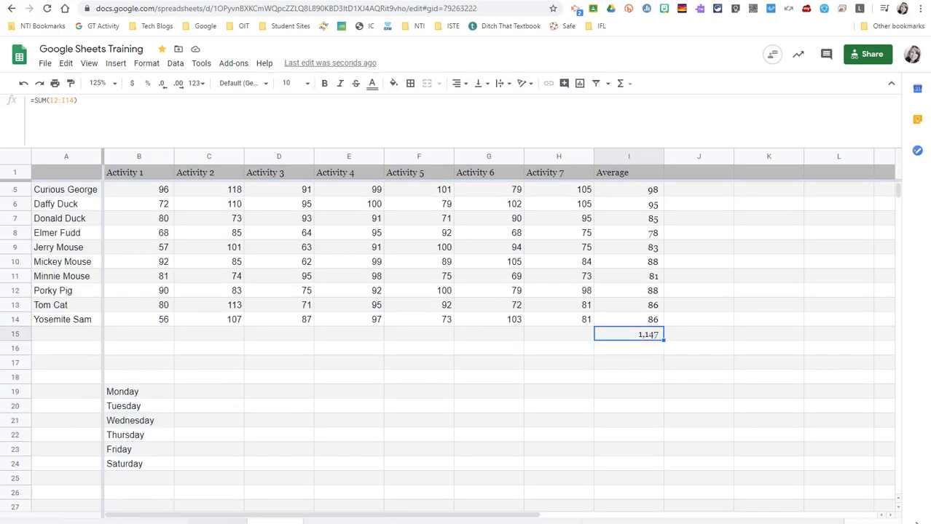
click(347, 522)
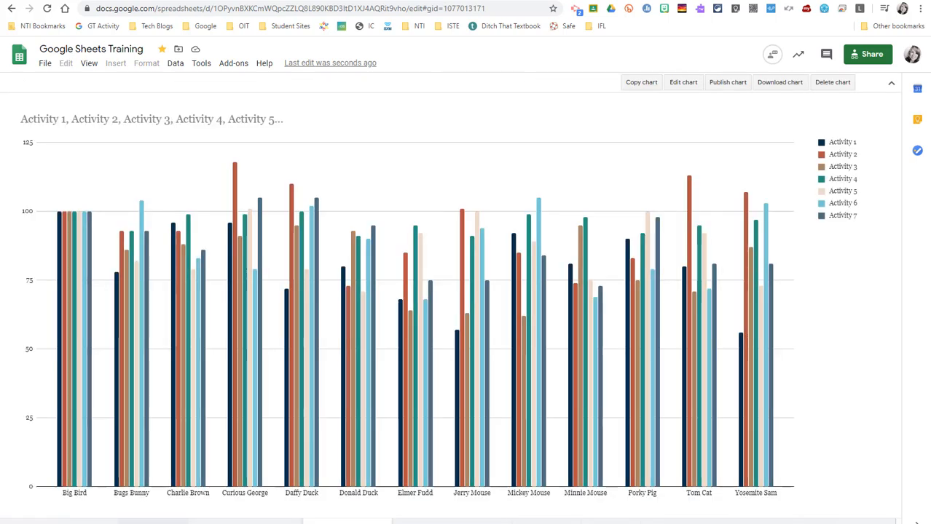
click(430, 523)
click(217, 523)
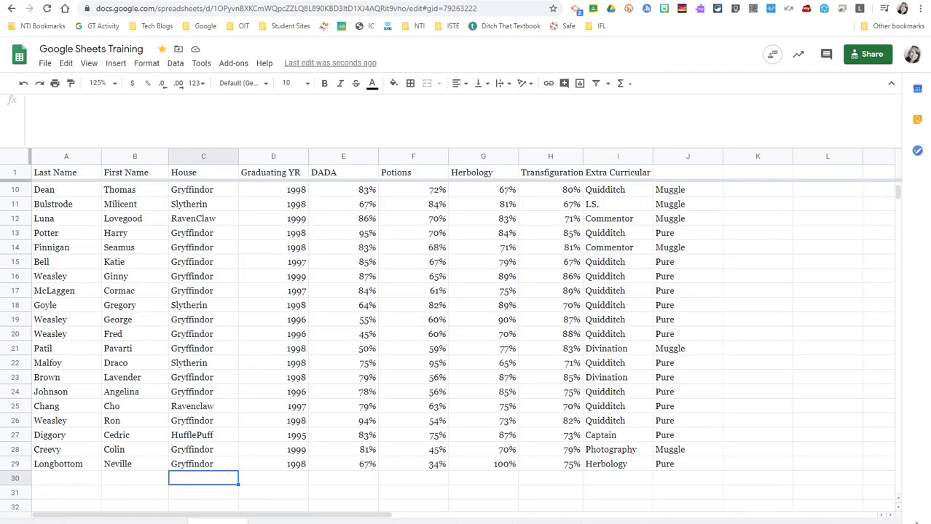
Step: Apply alternating colors with a header to the whole student roster sheet, using the light blue default style
click(46, 189)
click(54, 205)
click(11, 159)
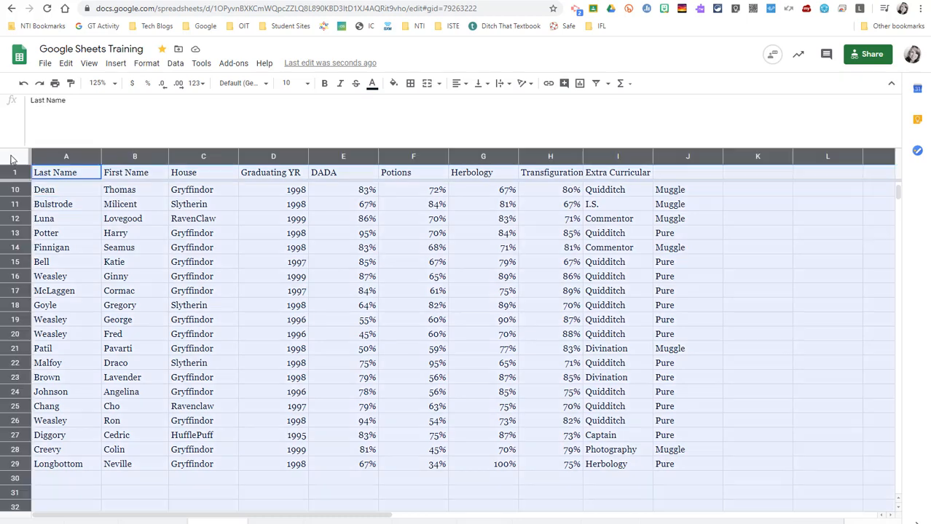
click(119, 64)
click(142, 65)
click(145, 65)
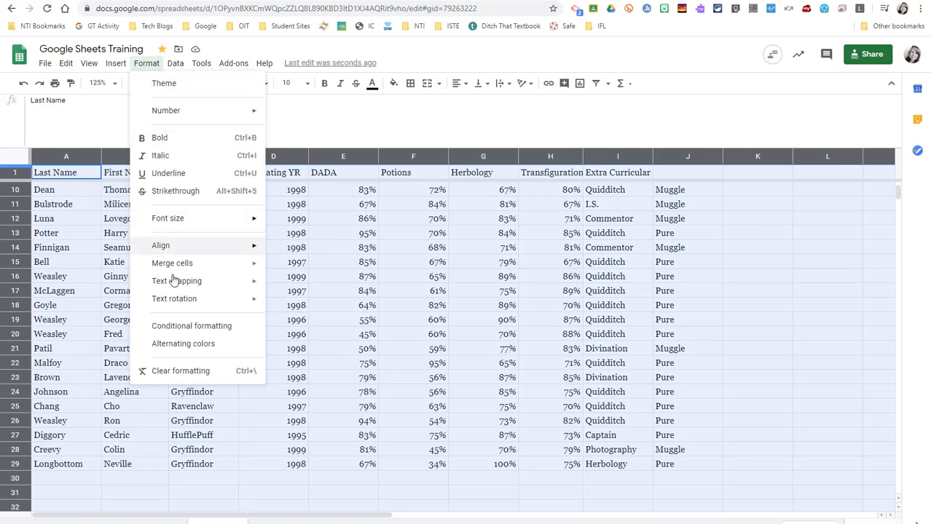
click(183, 345)
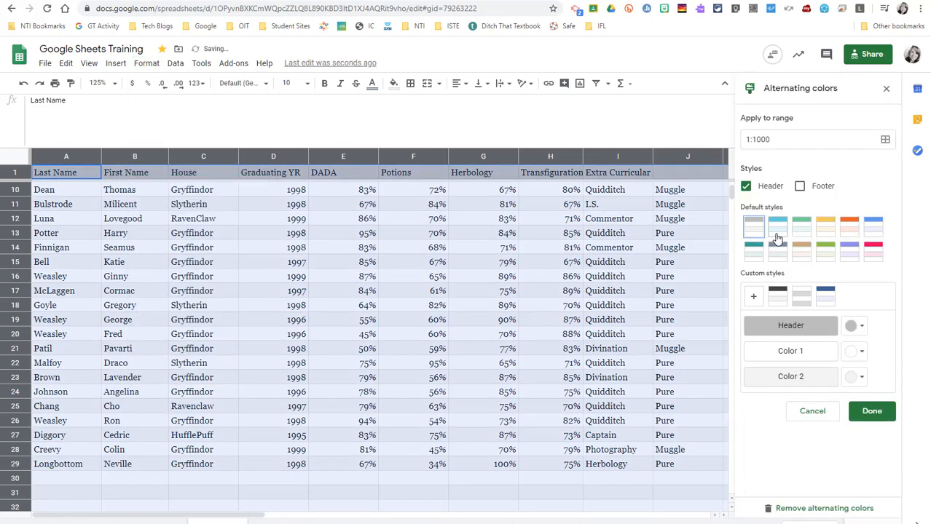
click(776, 234)
click(872, 410)
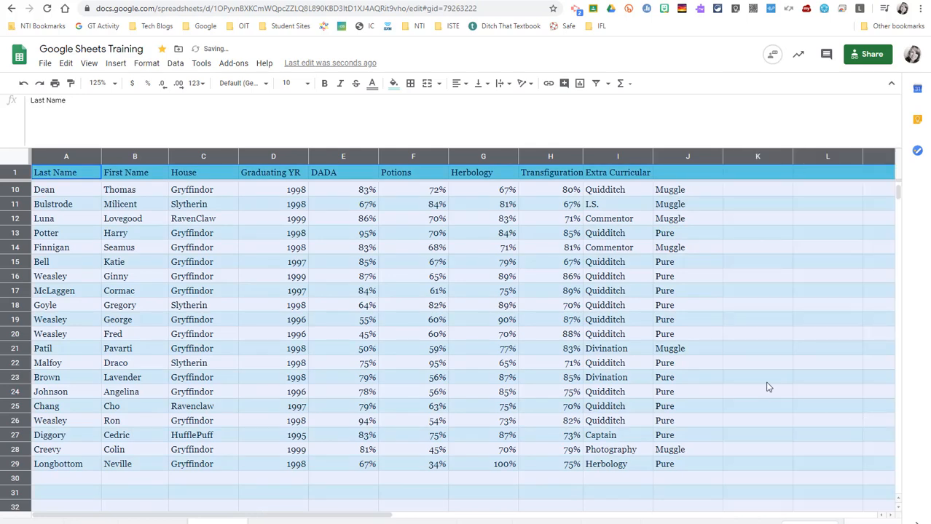
Step: Open the Assignment Tracker sheet and examine the subject choices offered in cell A4
click(411, 320)
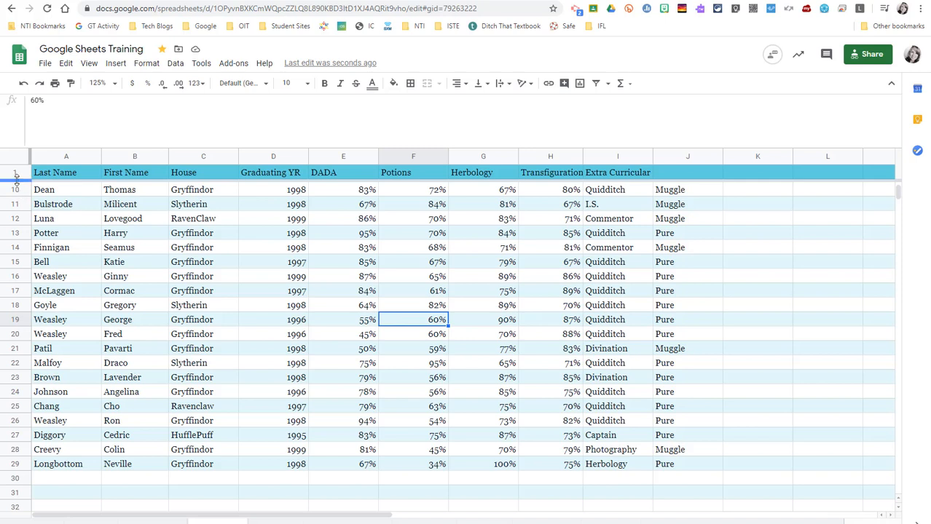
click(743, 471)
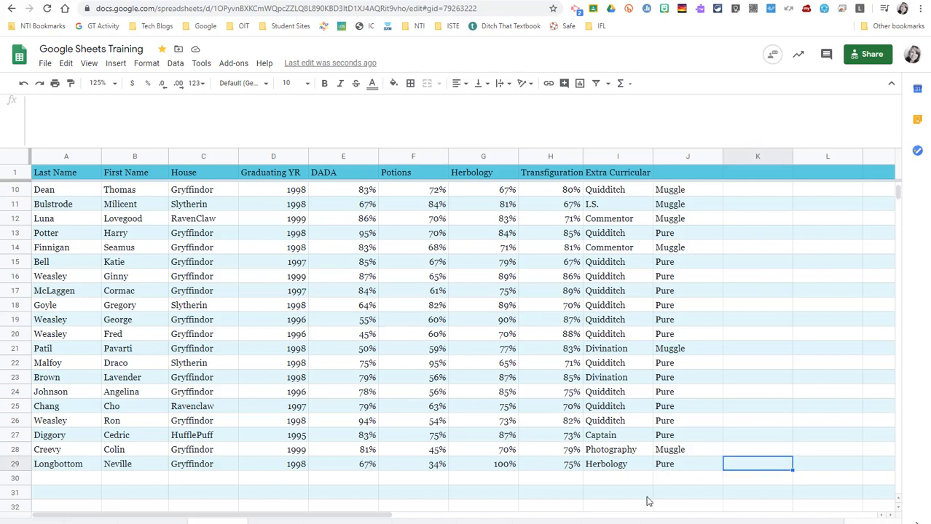
click(485, 523)
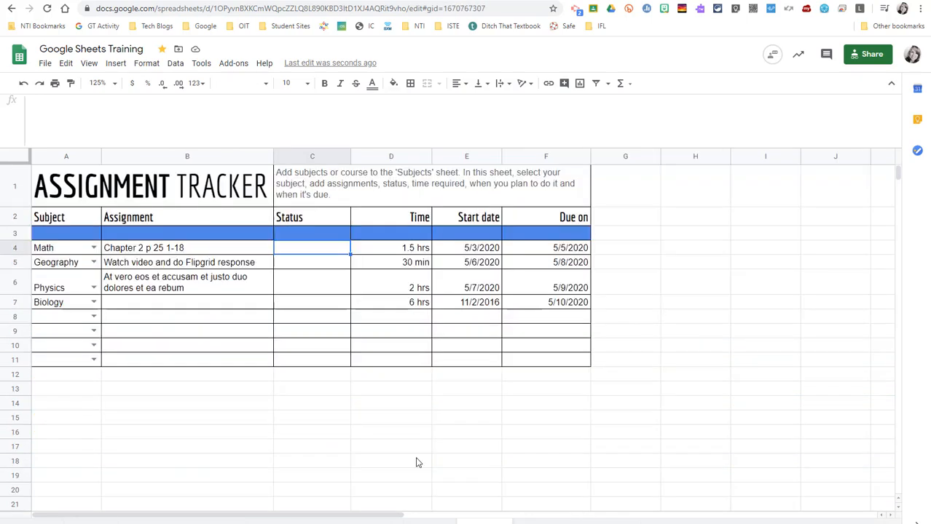
drag(354, 405, 347, 405)
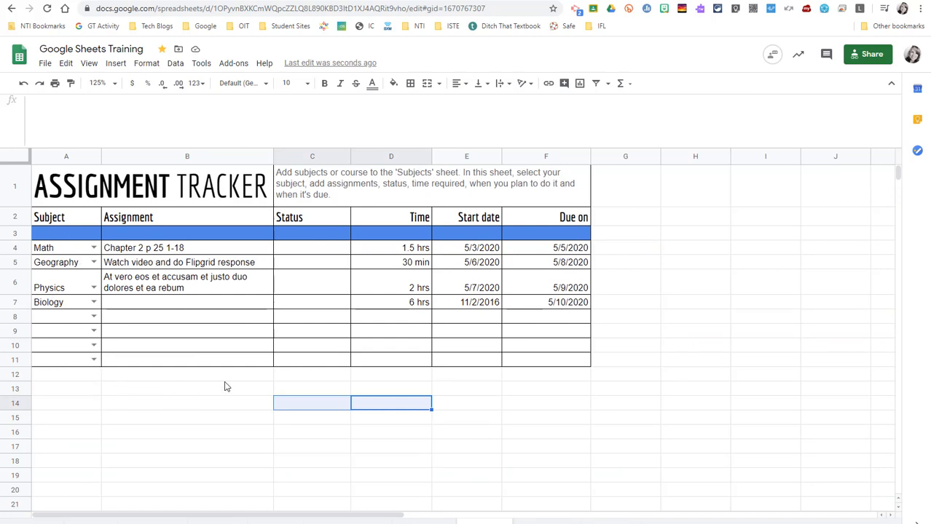
click(294, 391)
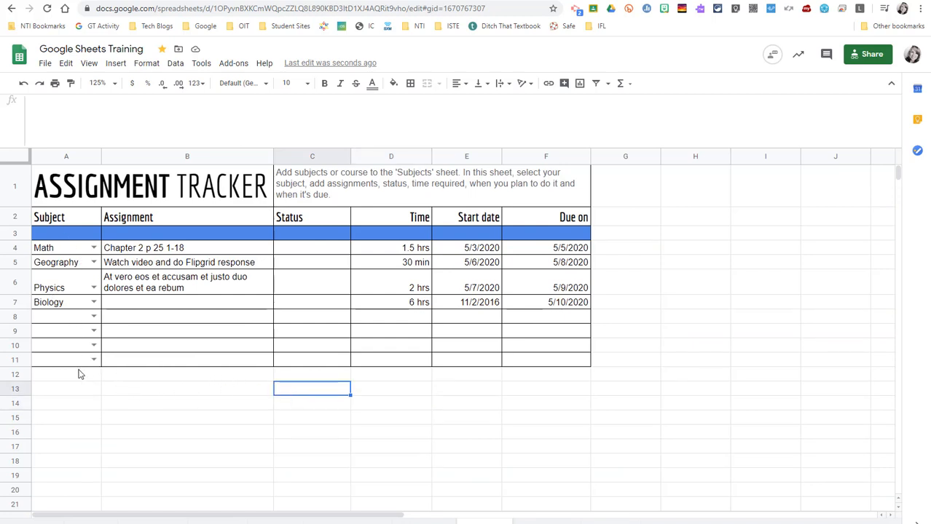
click(94, 248)
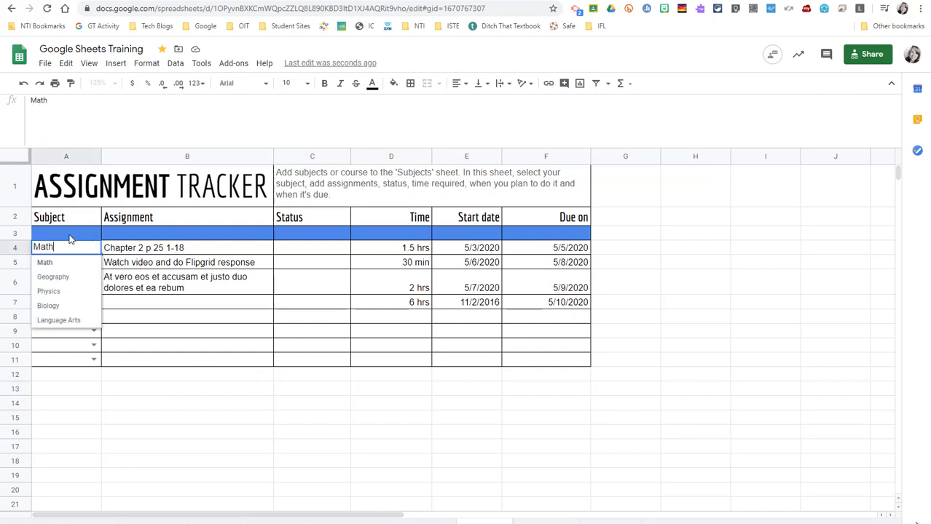
click(191, 231)
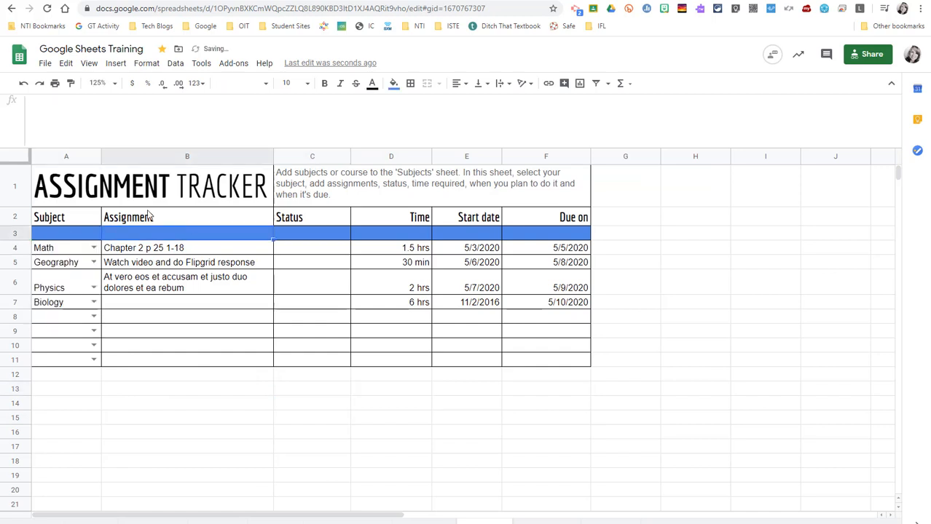
click(94, 249)
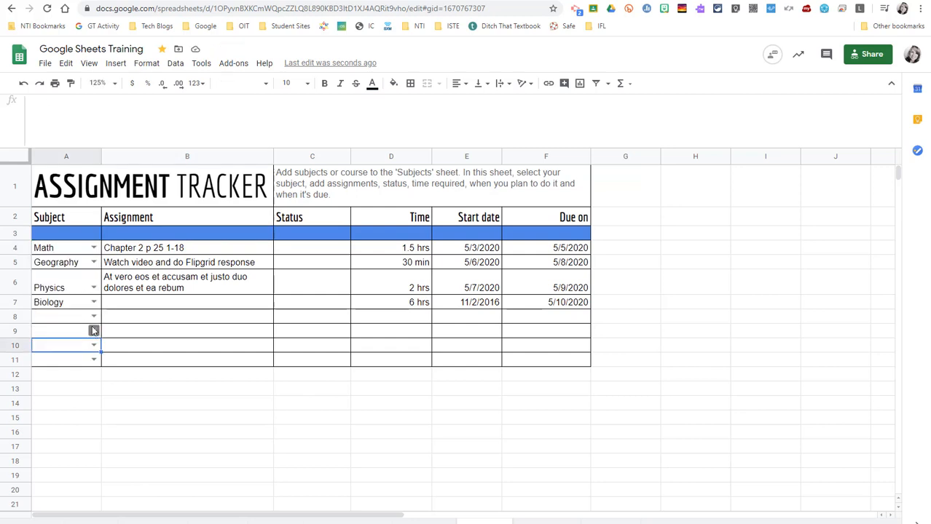
Step: Fill the empty subject cells A8 to A11 with Geography, Math, Language Arts and Math from their dropdown lists
click(93, 317)
click(69, 345)
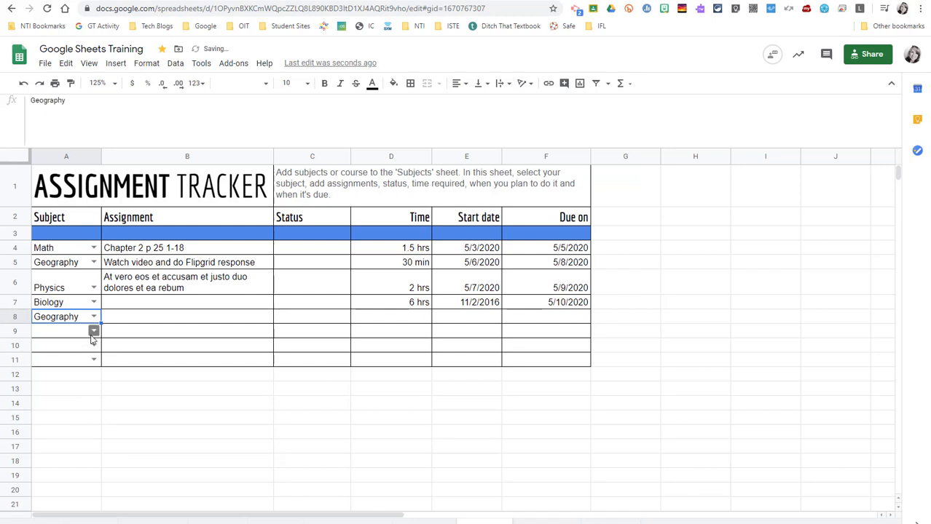
click(94, 332)
click(88, 345)
click(93, 346)
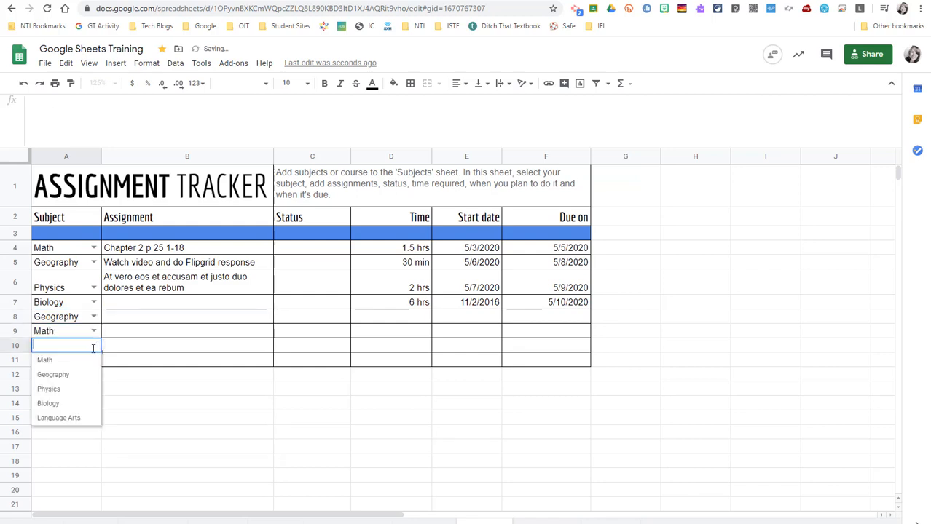
click(76, 417)
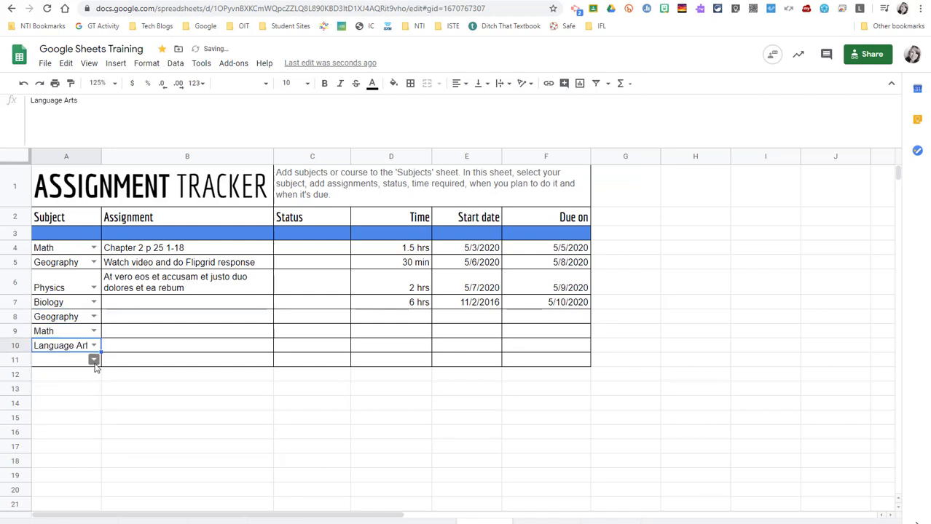
click(94, 361)
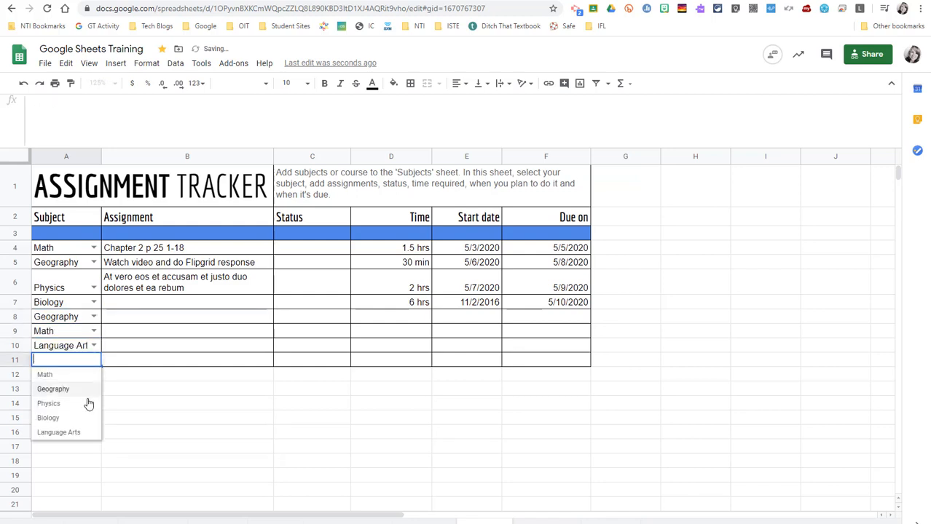
click(52, 375)
Step: Add data validation to Status cells C3:C11 with a dropdown list of the items "Done, Started, Need Help"
click(321, 241)
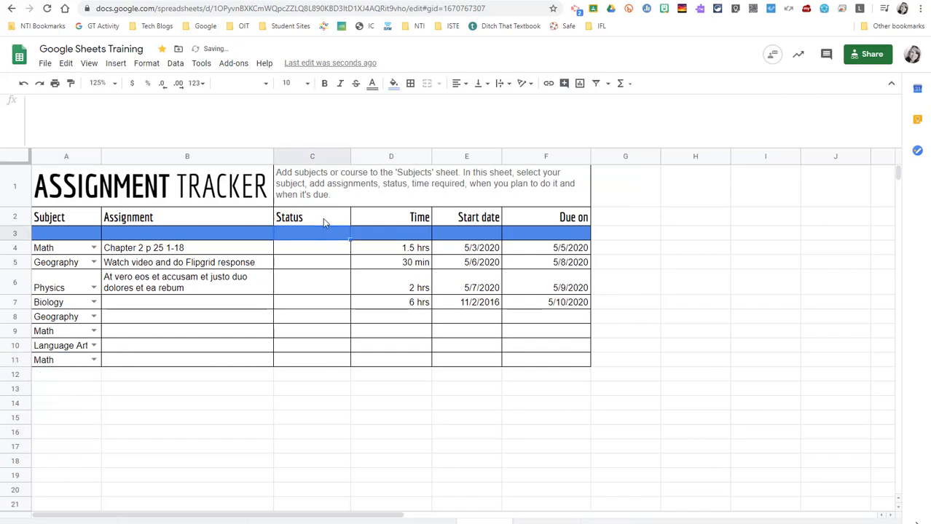
shift+click(324, 364)
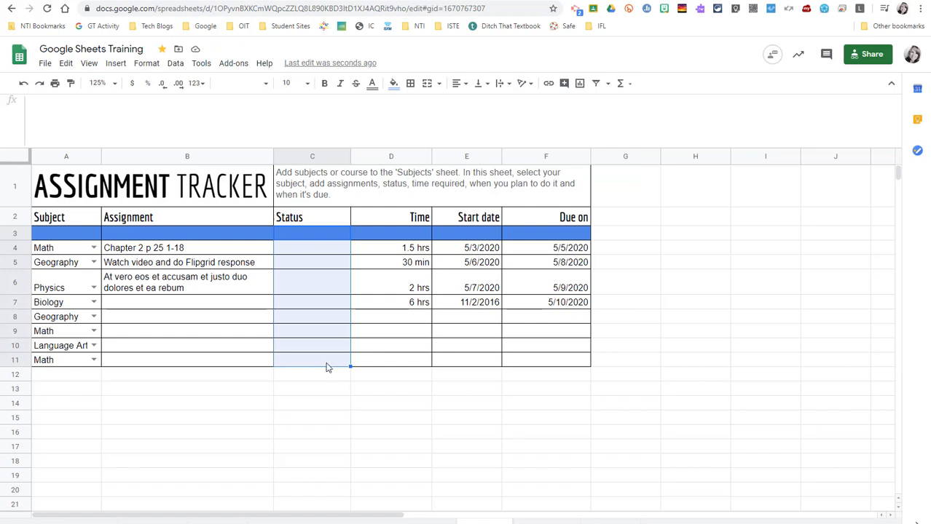
click(175, 63)
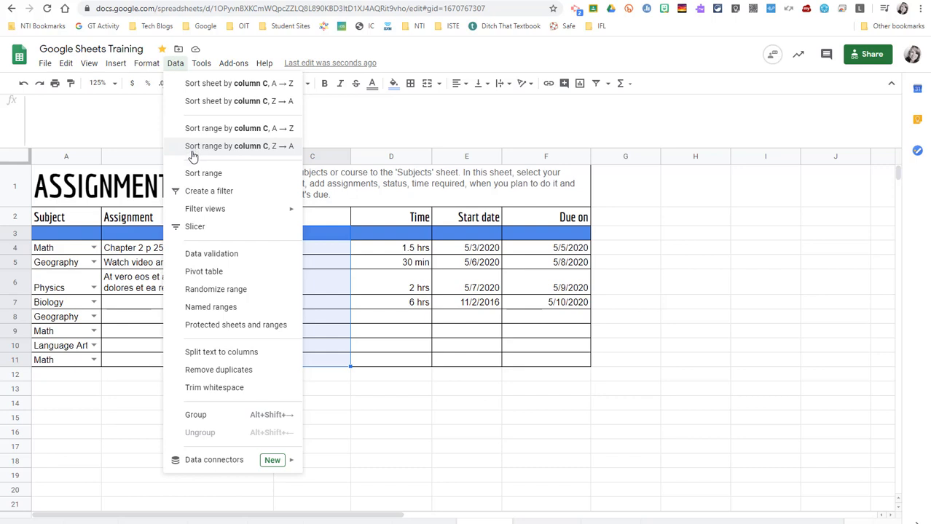
click(199, 255)
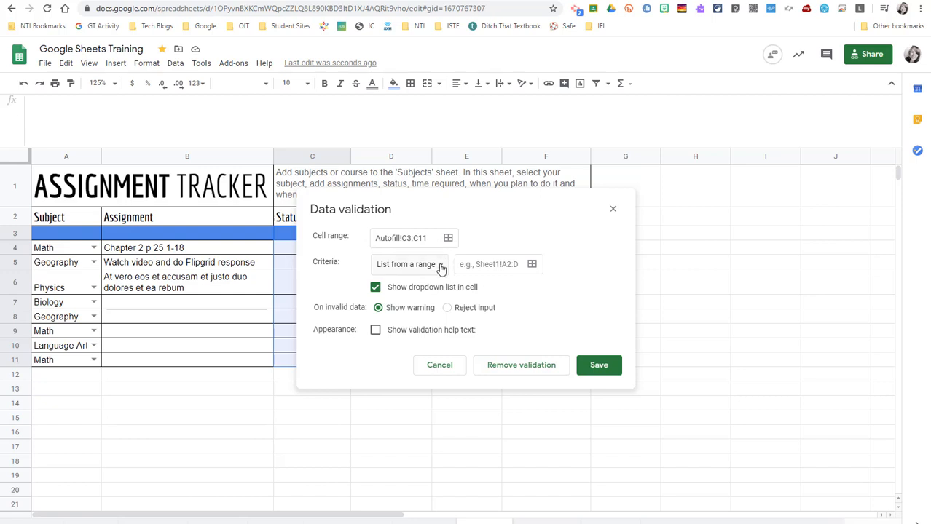
click(440, 265)
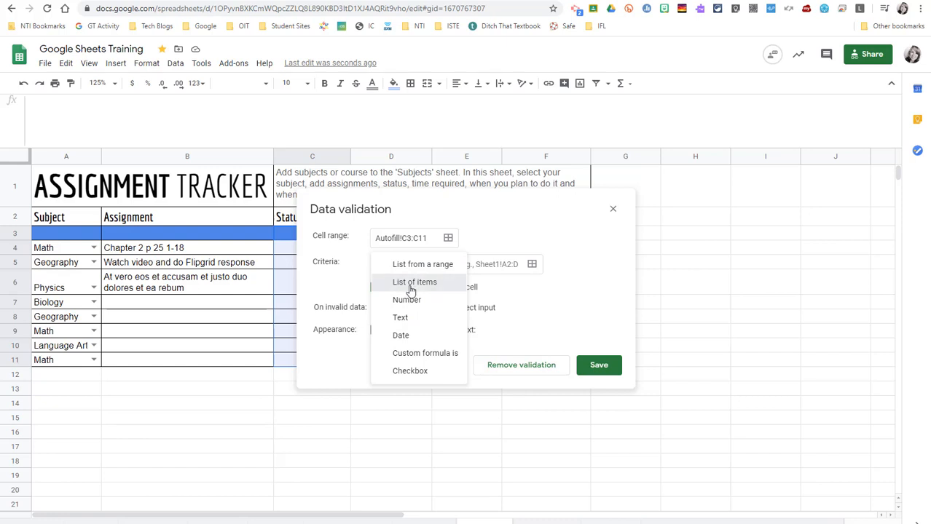
click(409, 290)
click(461, 266)
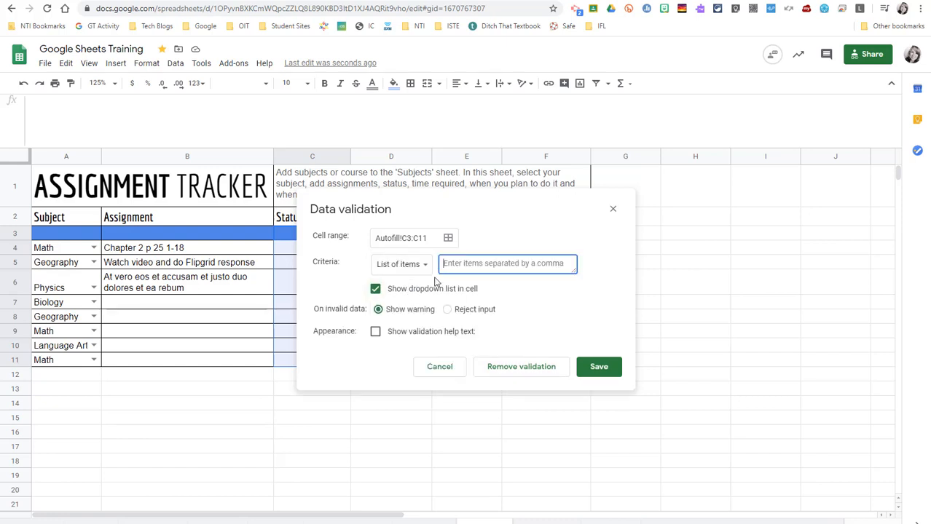
text(Done, Started, Need Help)
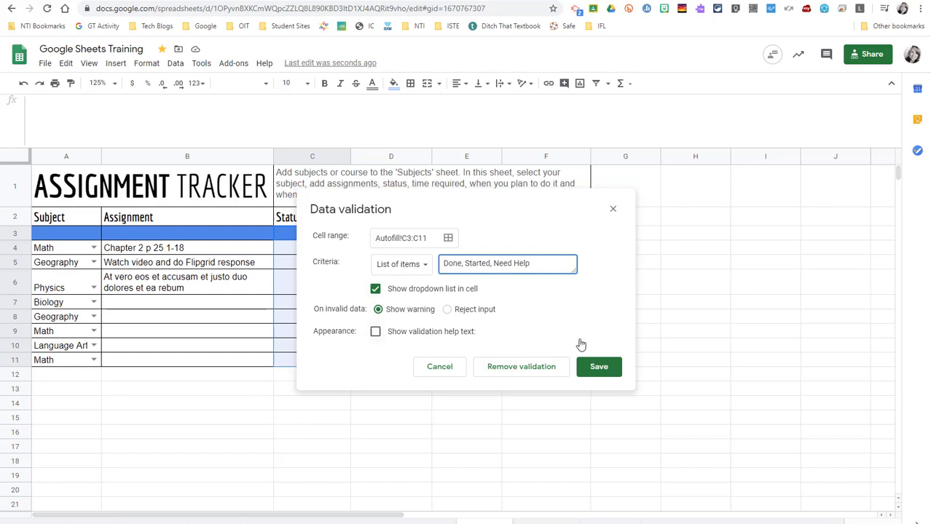
click(594, 368)
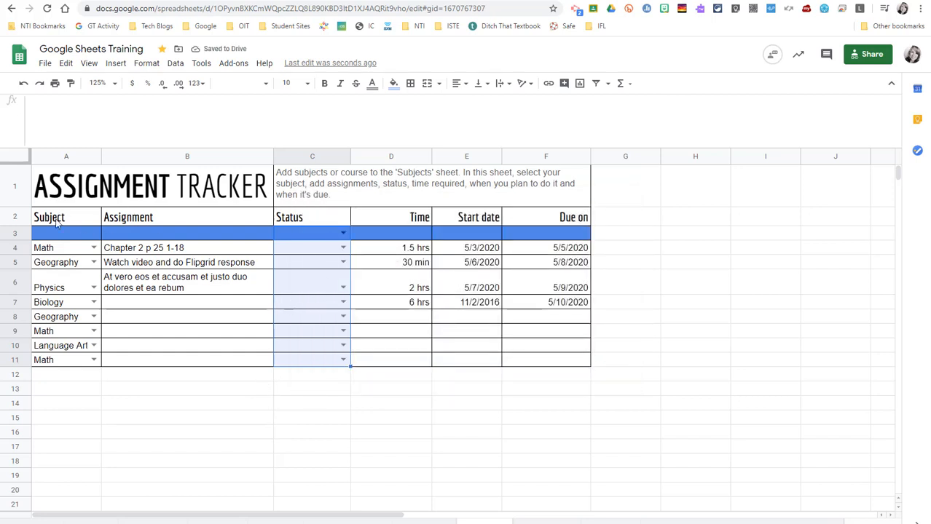
Step: Set the assignment status to Done for Math in C4, Started for Geography in C5 and Need Help for Physics in C6
click(339, 248)
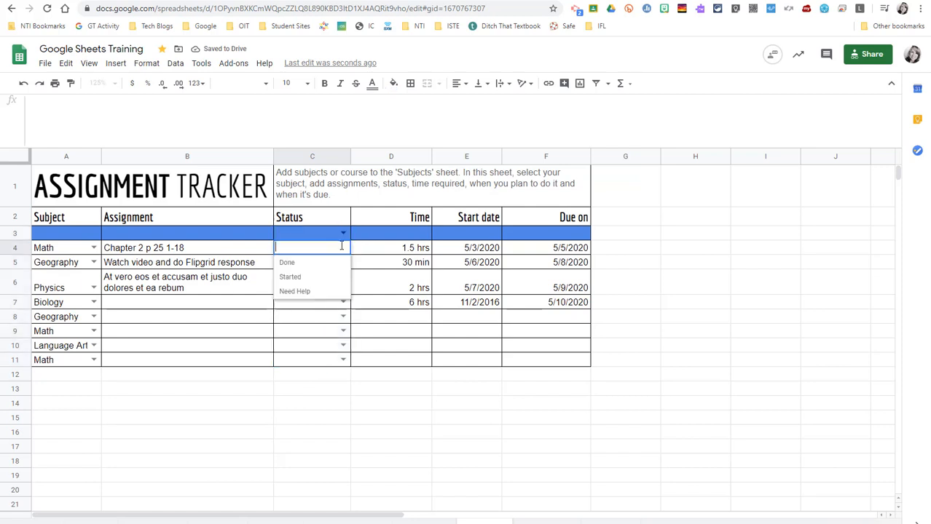
click(321, 263)
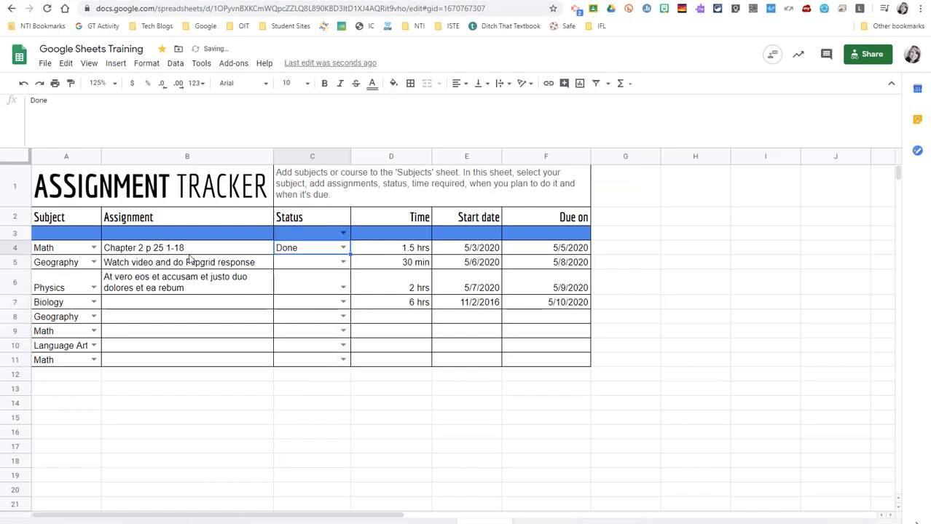
click(343, 262)
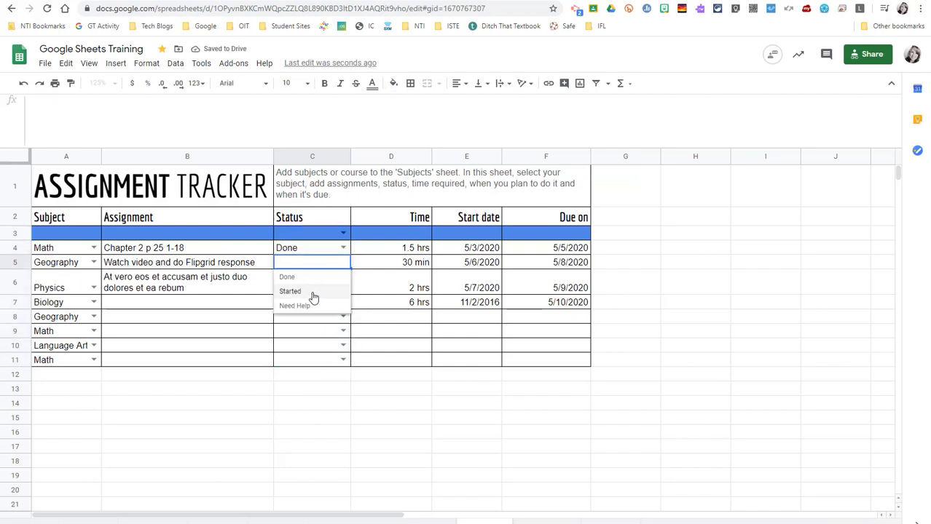
click(313, 294)
click(343, 287)
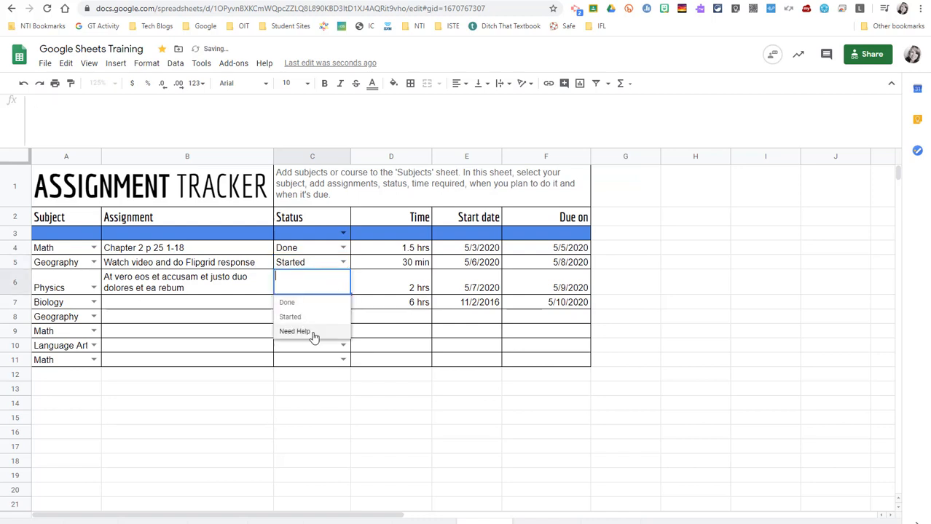
click(312, 331)
click(377, 406)
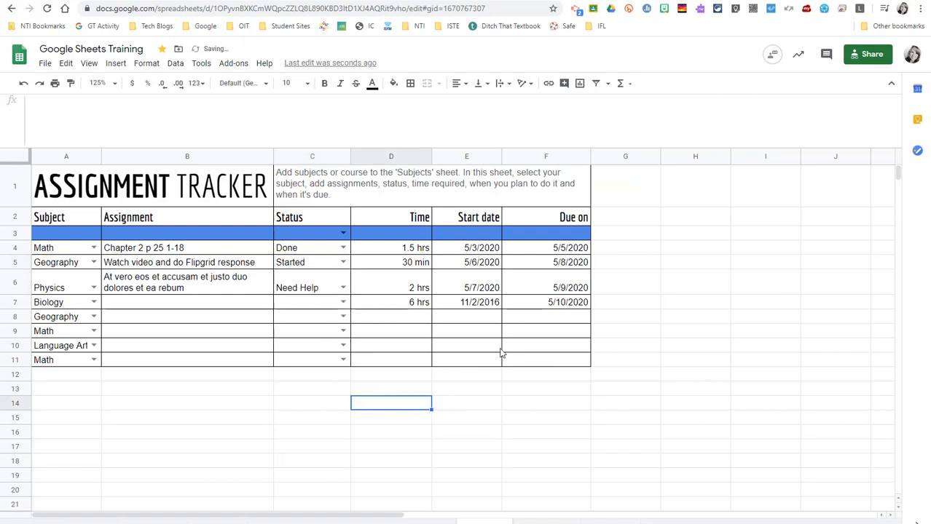
click(625, 218)
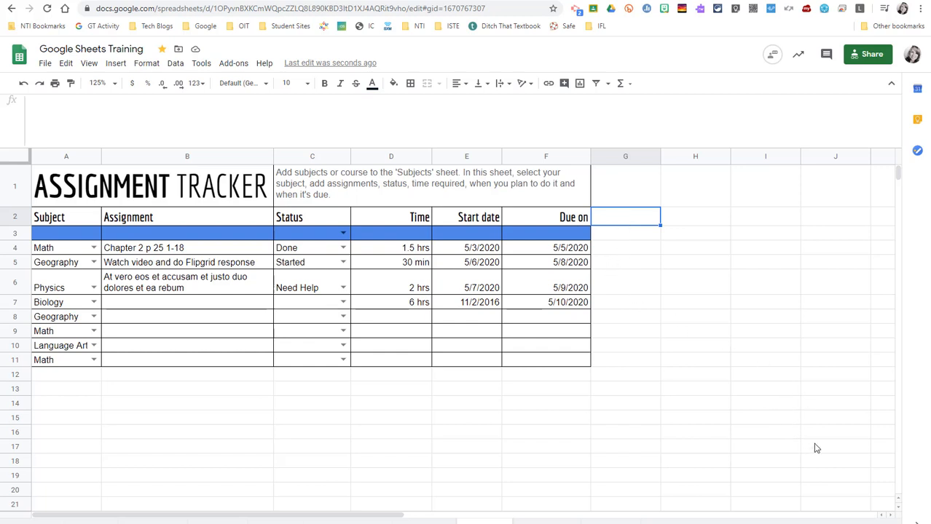
Step: Start a new conditional formatting rule for the Status cells C4:C11
click(296, 250)
drag(309, 266, 307, 368)
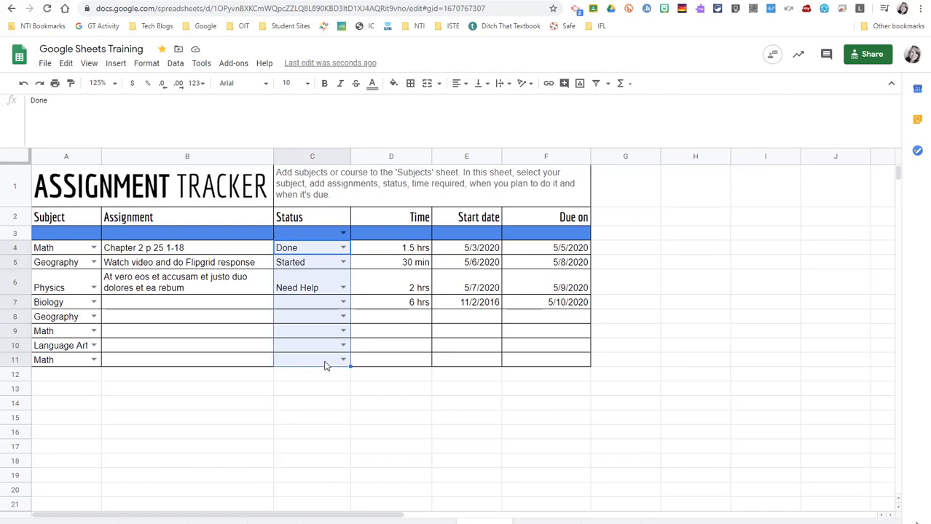
click(148, 64)
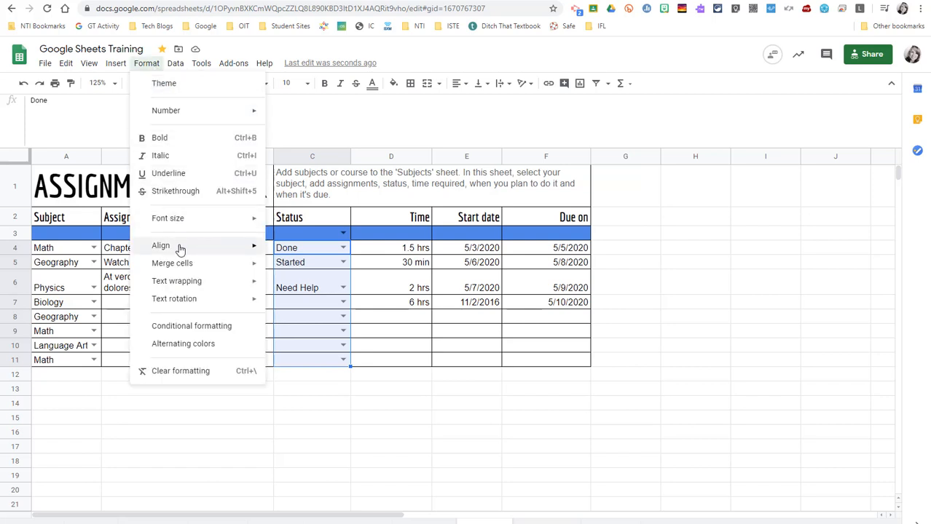
click(192, 326)
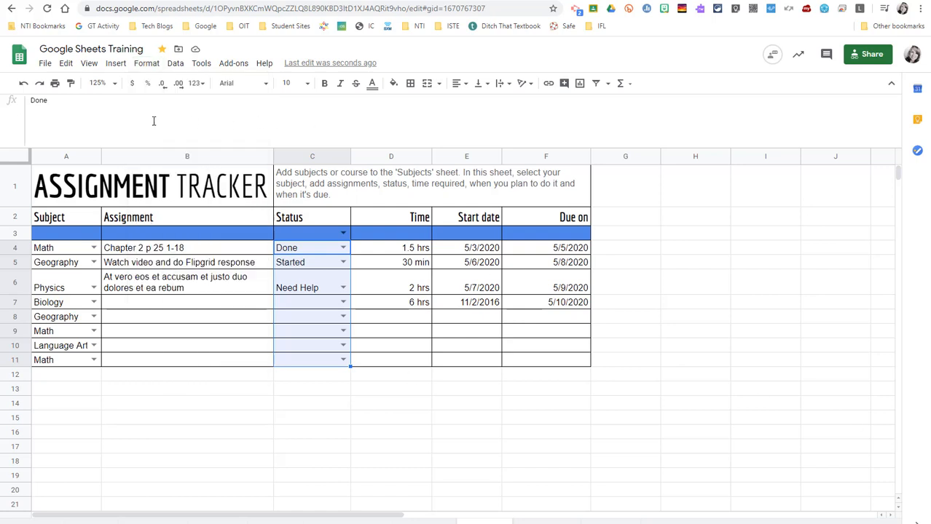
click(146, 64)
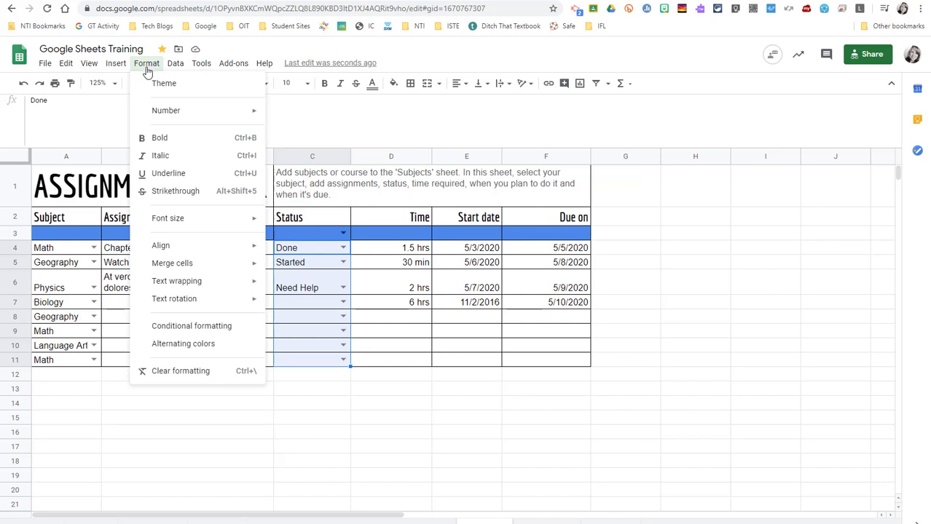
click(191, 328)
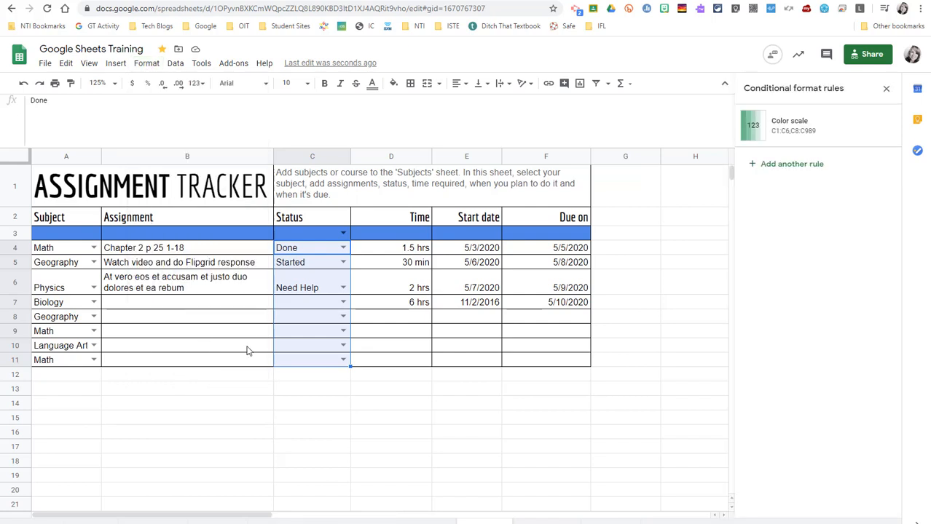
click(757, 166)
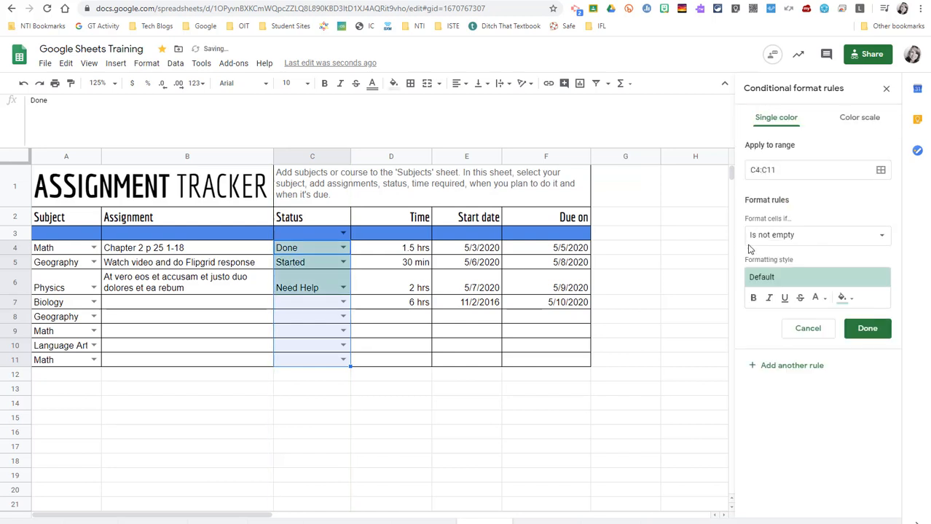
Step: Set the rule to give cells whose text contains "Need Help" a red fill, and save it
click(791, 235)
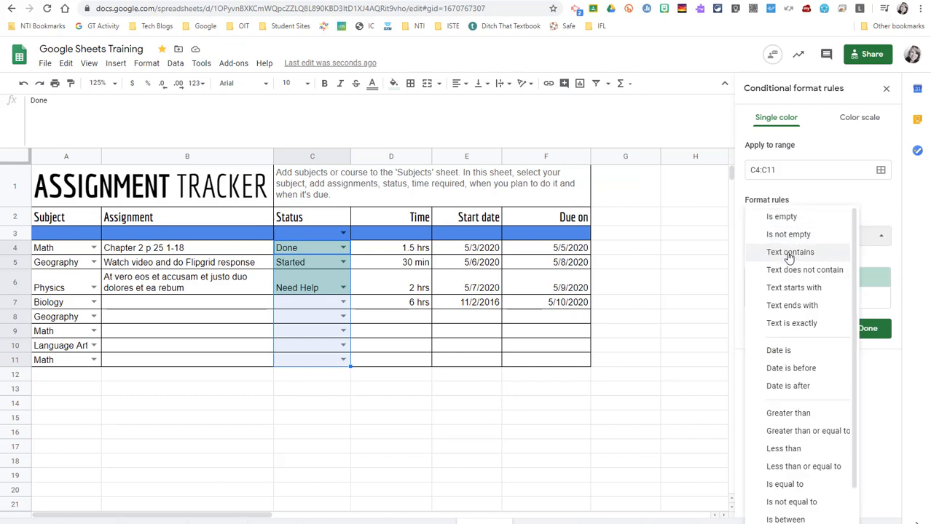
click(787, 253)
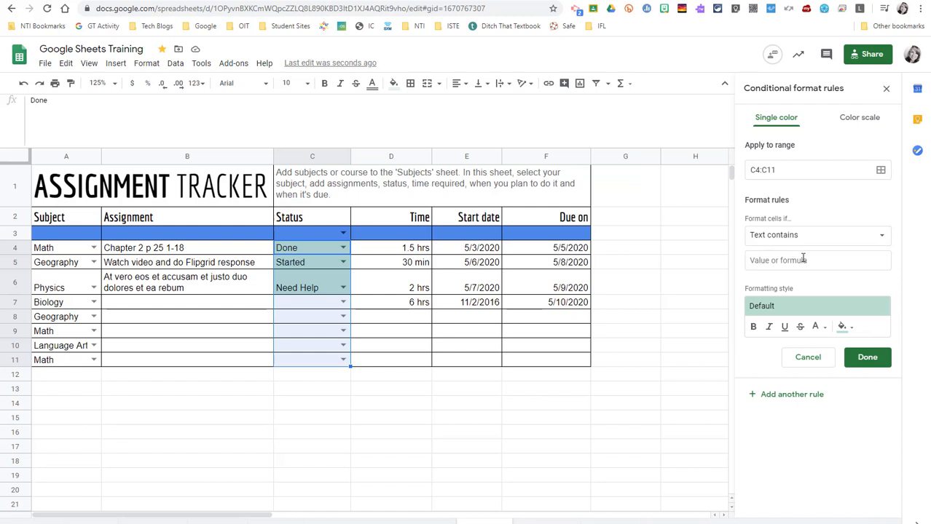
click(803, 260)
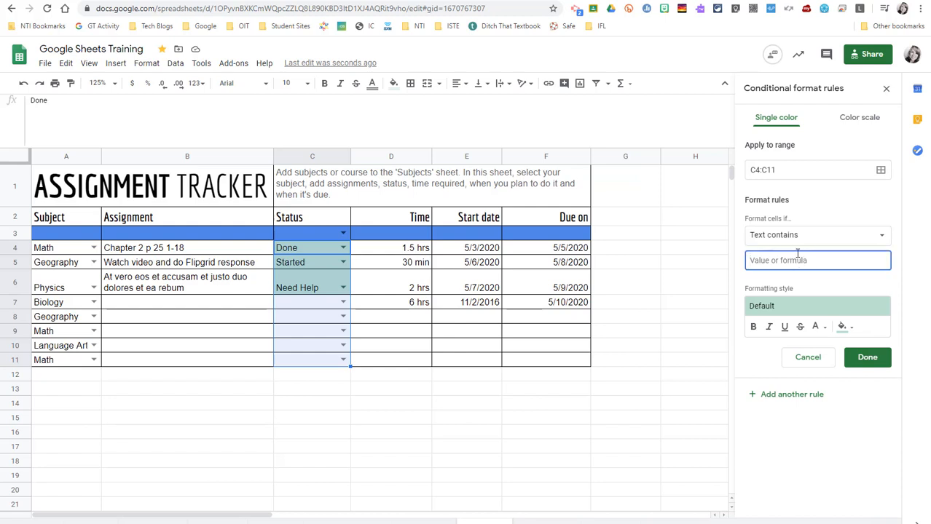
text(Need Help)
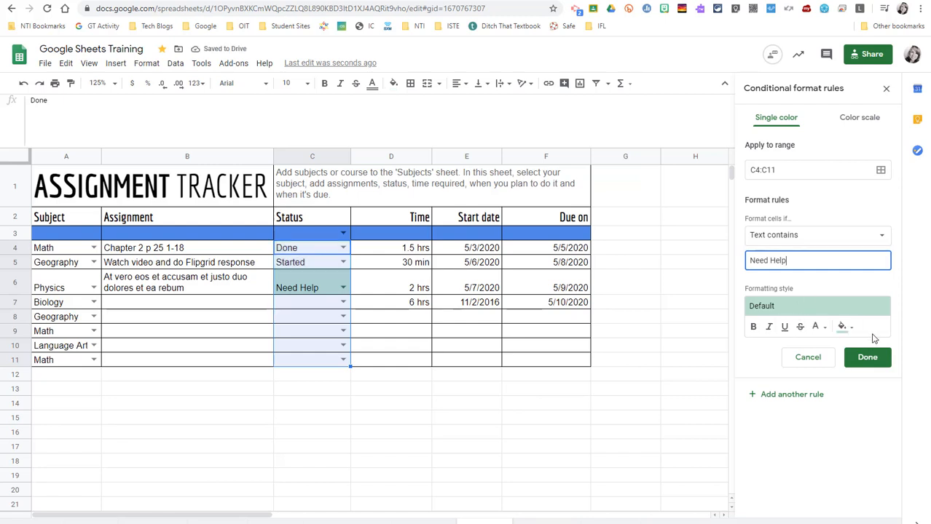
click(845, 329)
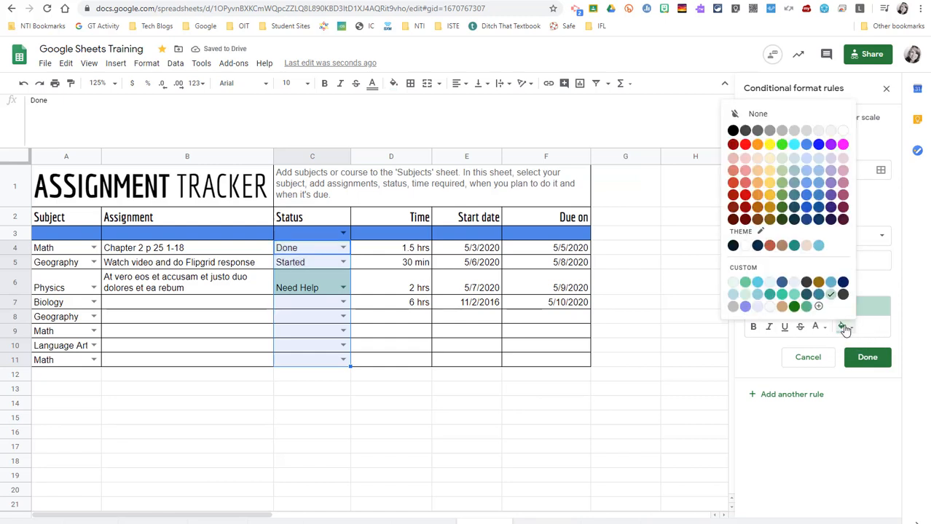
click(744, 150)
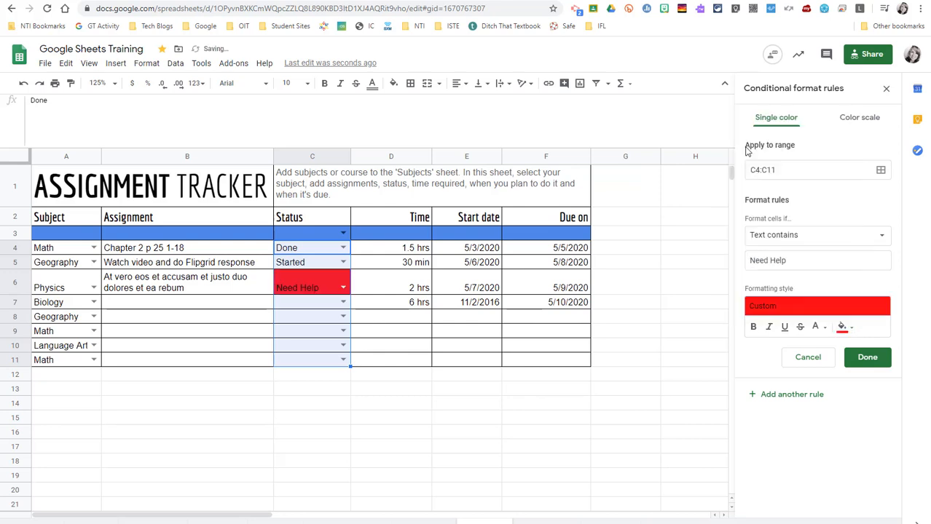
click(867, 357)
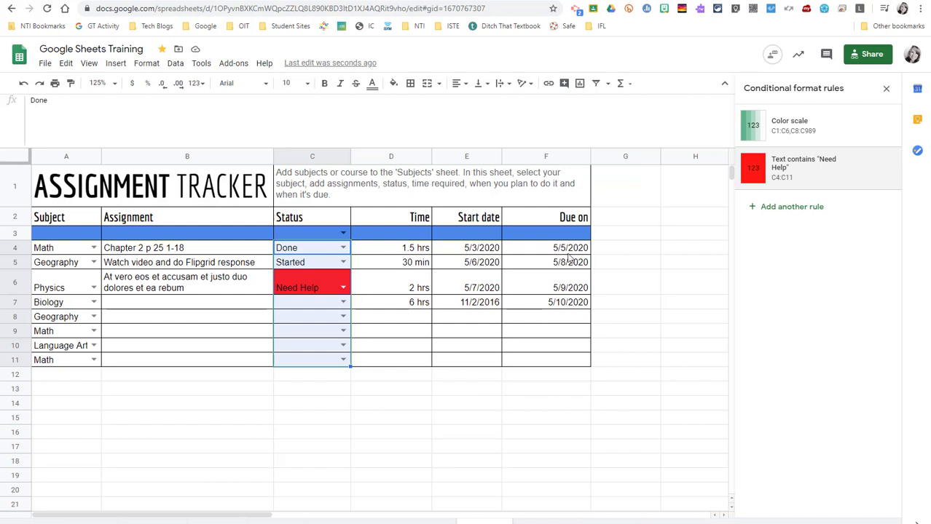
Step: Add another conditional formatting rule for C4:C11 that fills empty cells with yellow, and close the rules
click(768, 207)
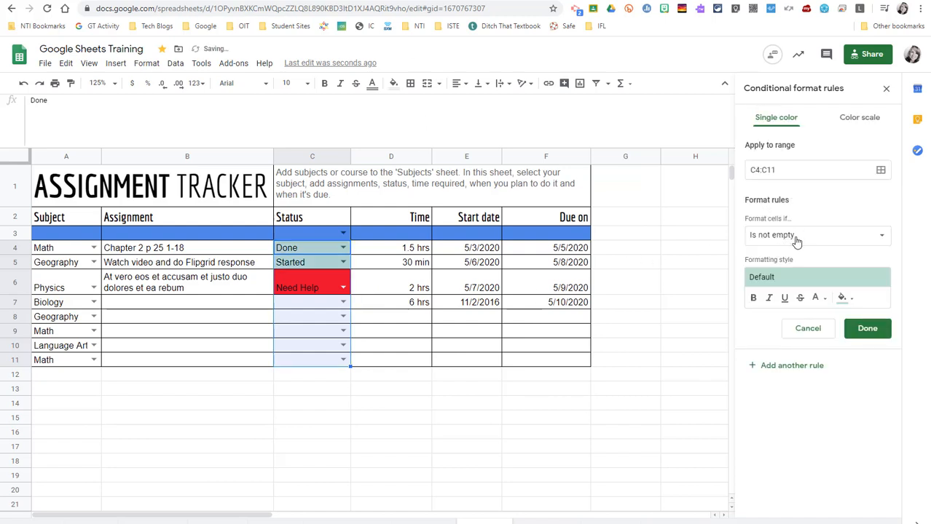
click(796, 240)
click(796, 214)
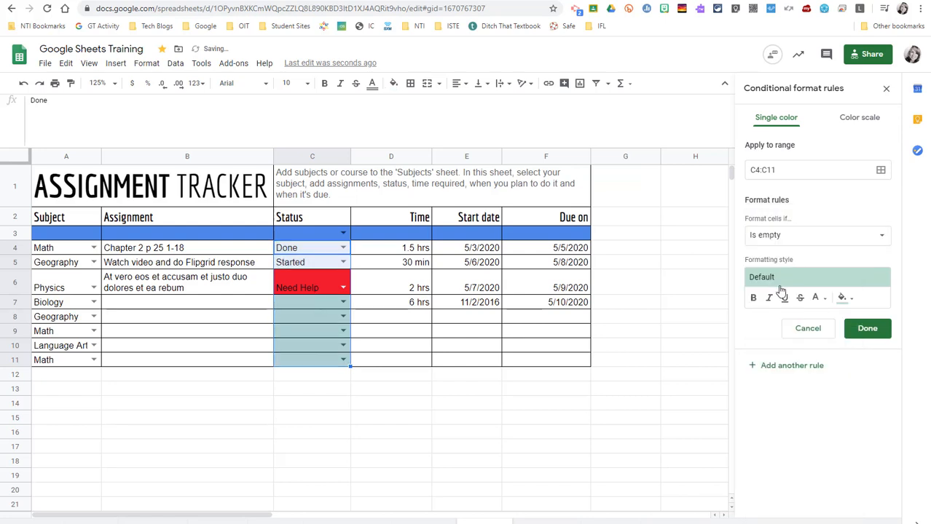
click(843, 298)
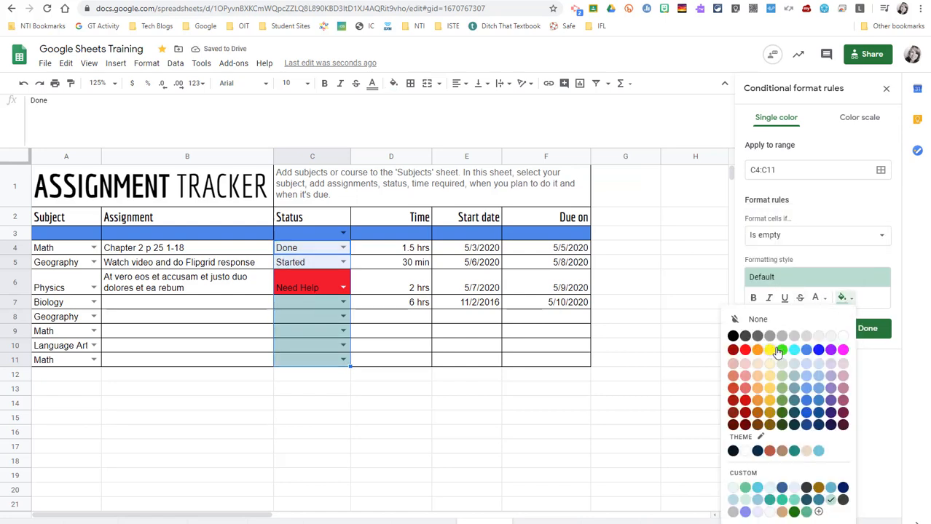
click(769, 351)
click(867, 329)
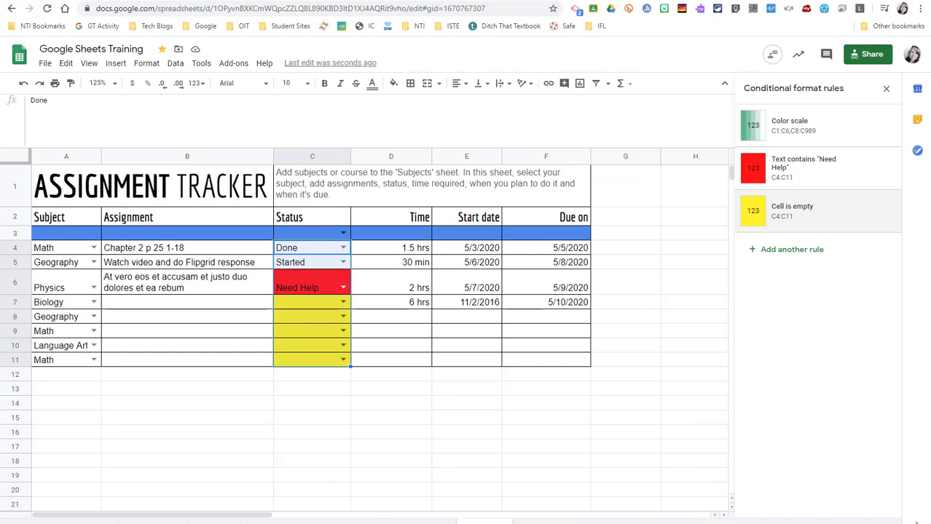
click(886, 89)
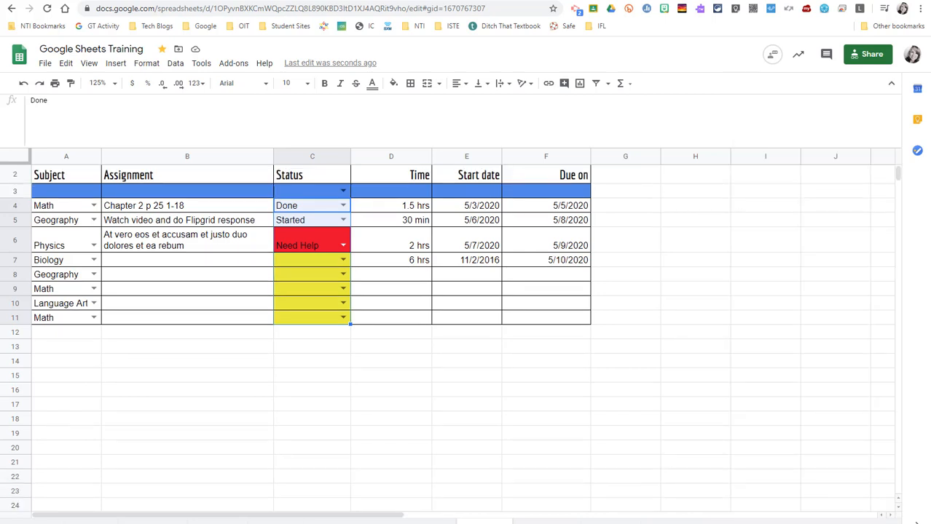
Step: Enter a list below the tracker in A14:A17 with the entries To Do List, Grade Papers, buy milk and read a book
scroll(619, 432, down, 2)
click(87, 271)
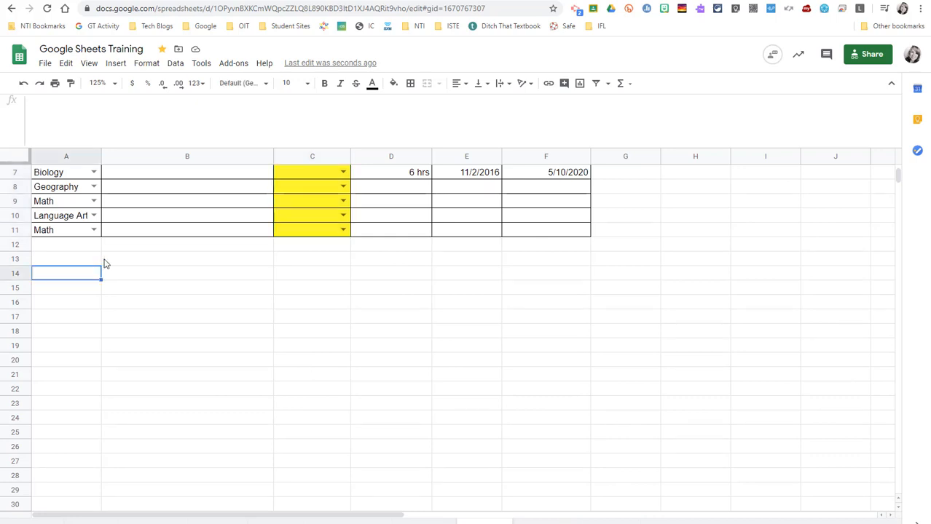
text(T)
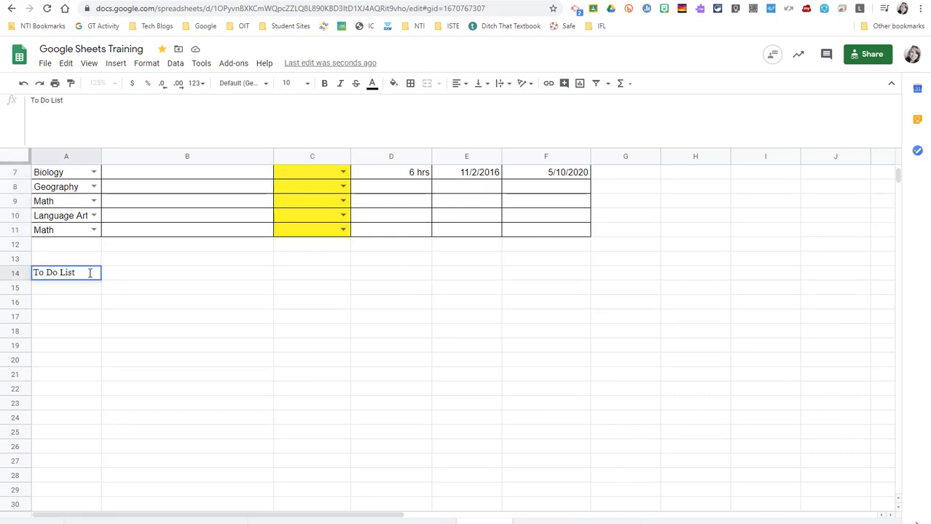
text(o Do List)
click(76, 290)
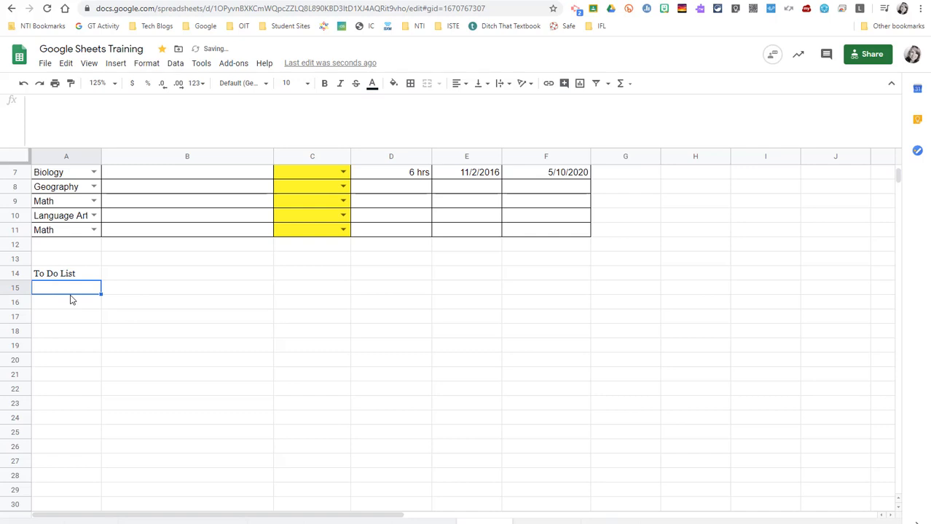
text(Grade Papers)
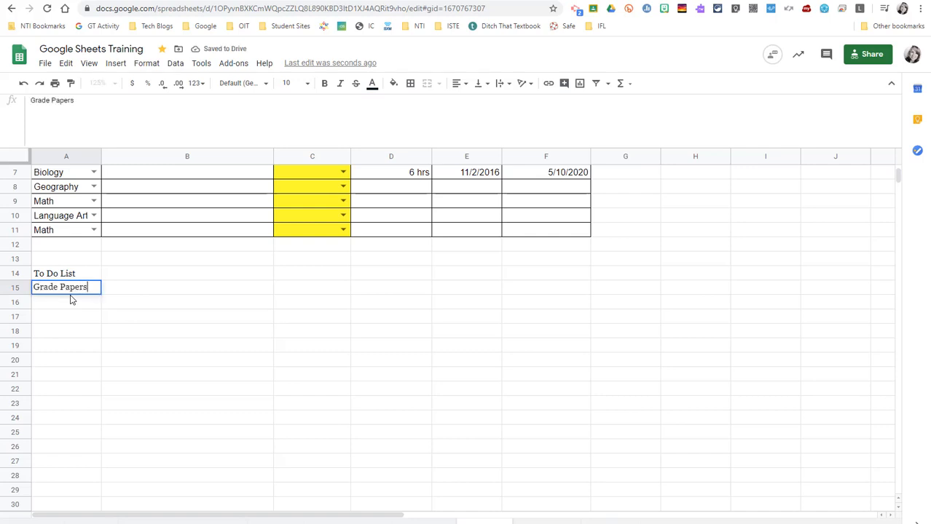
click(71, 300)
text(buy)
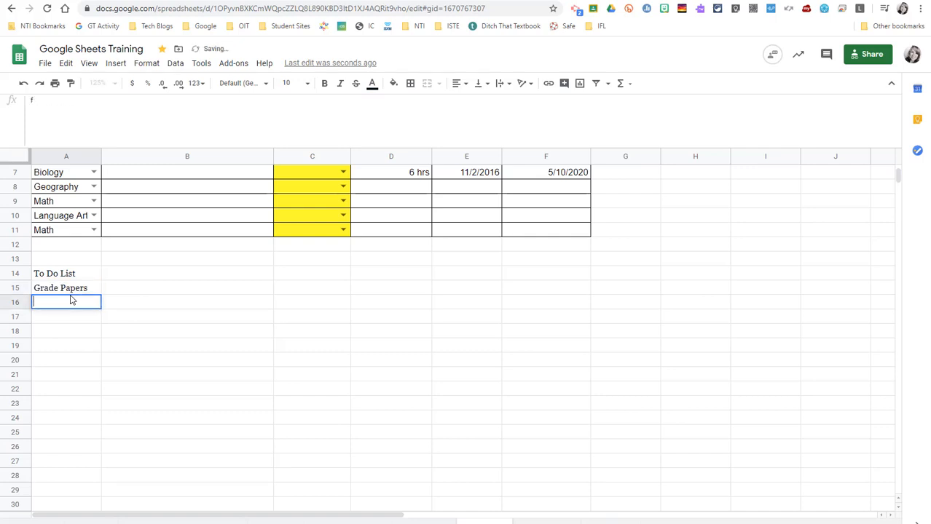
text( milk)
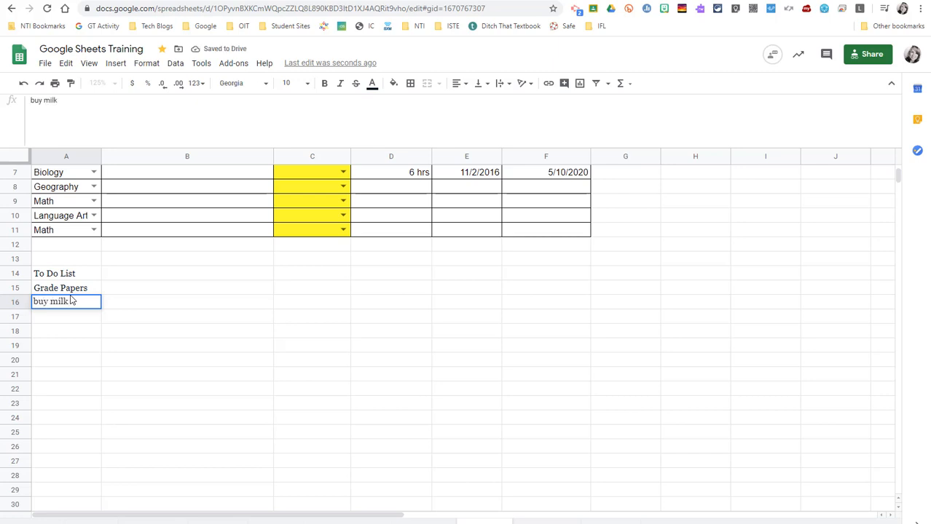
key(Return)
text(read a bo)
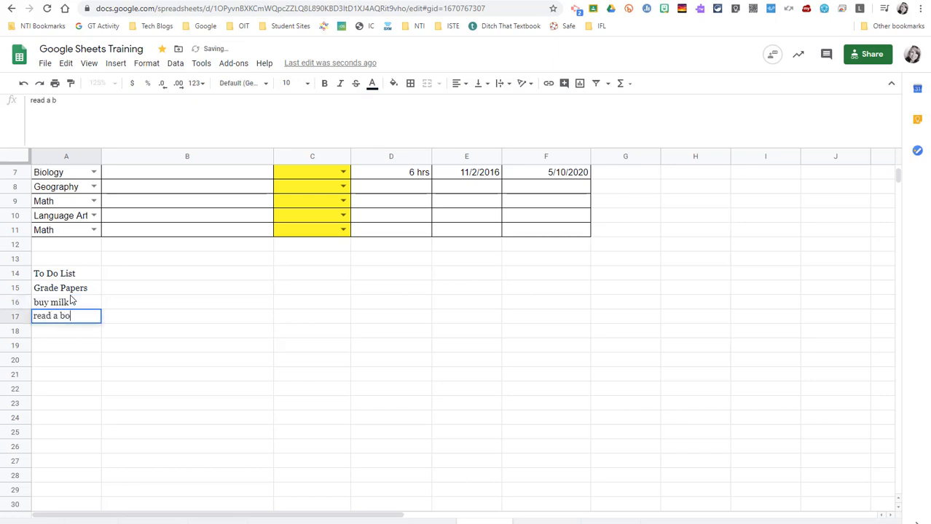
text(ok)
Step: Insert checkboxes in cells B14:B29 beside the to-do list
click(160, 276)
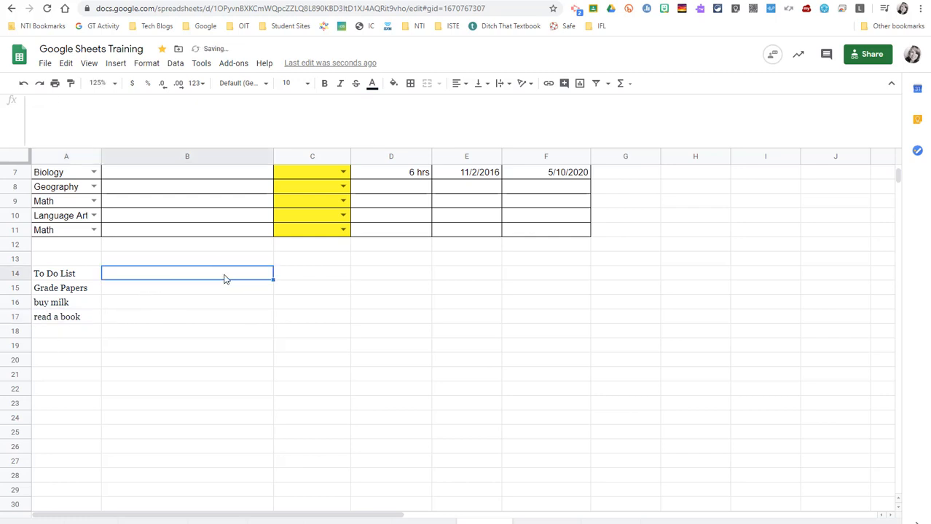
drag(224, 279, 237, 488)
click(117, 64)
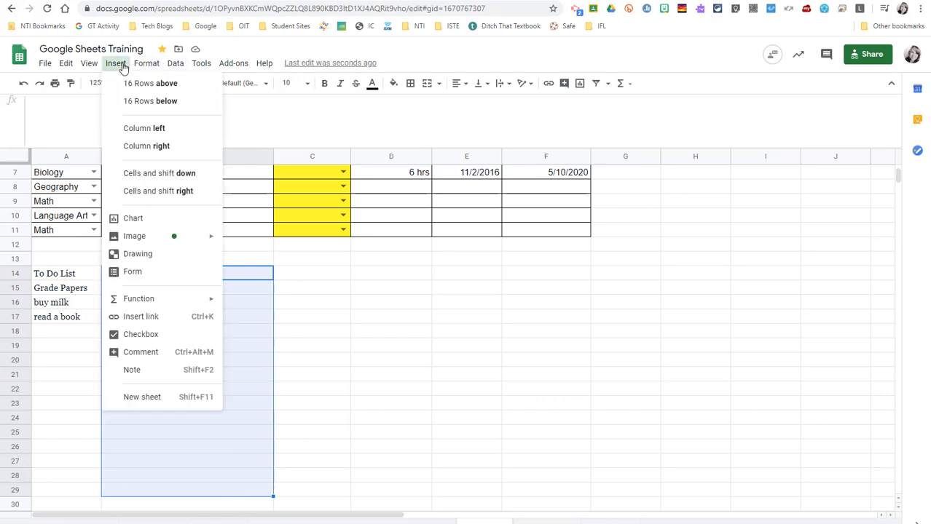
click(137, 336)
click(339, 293)
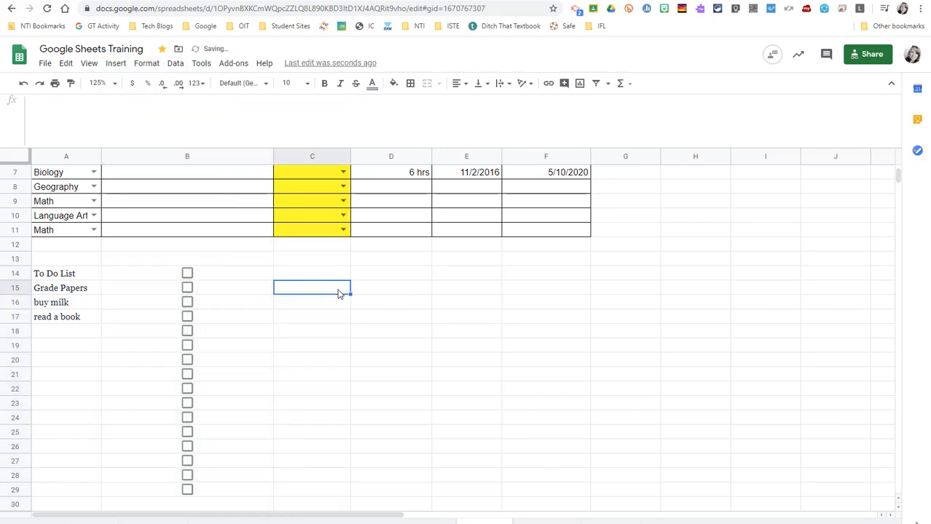
Step: Try out the checkboxes in B14:B17 by ticking all four and clearing them again
click(187, 274)
click(187, 288)
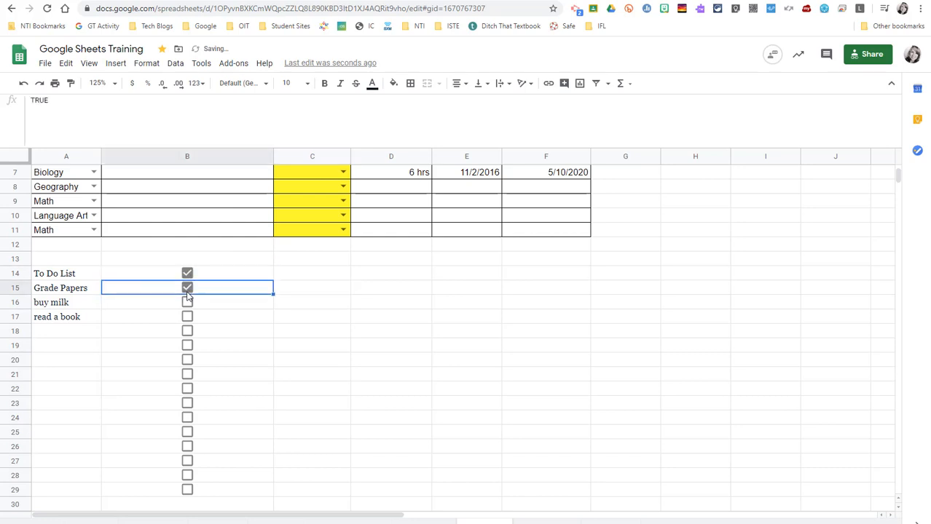
click(187, 303)
click(187, 318)
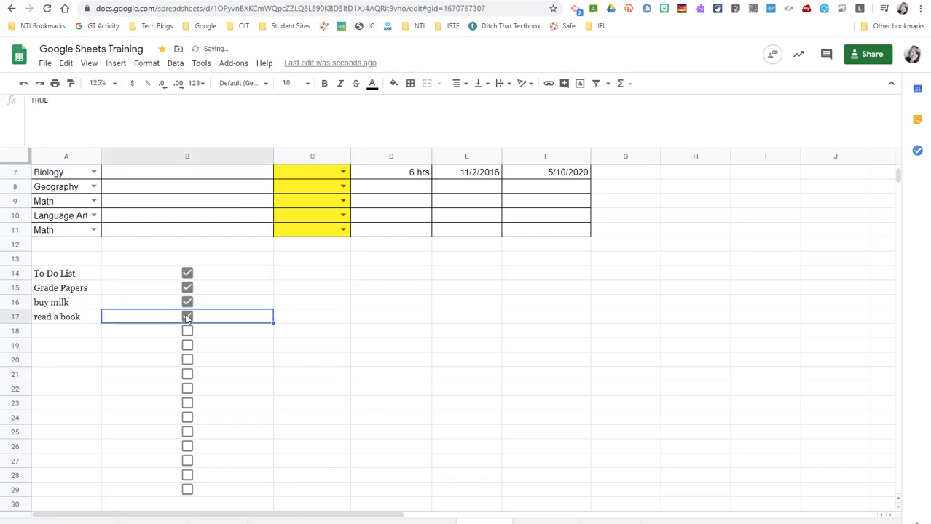
click(187, 318)
click(187, 303)
click(187, 289)
click(187, 274)
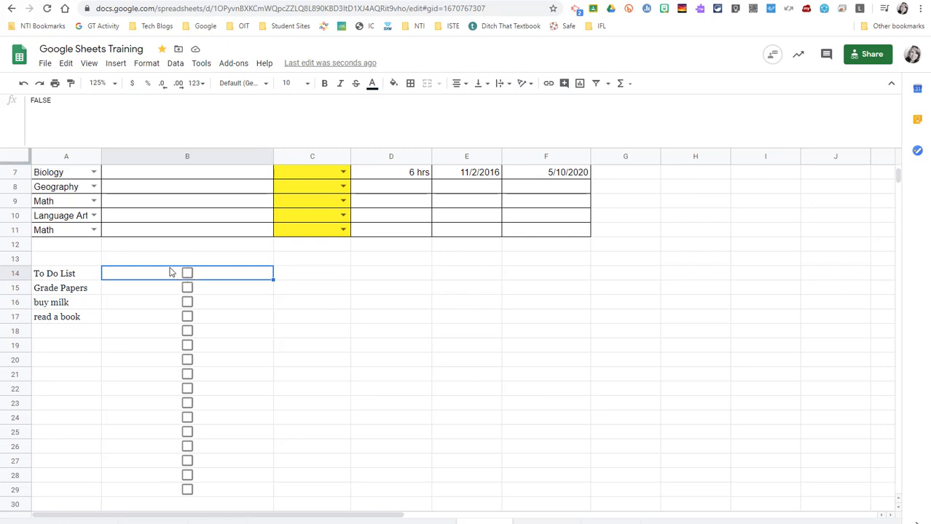
Step: On the student test sheet, replace the headers in B1:D1 with Aup, Bus Form and lunch money
scroll(173, 261, up, 2)
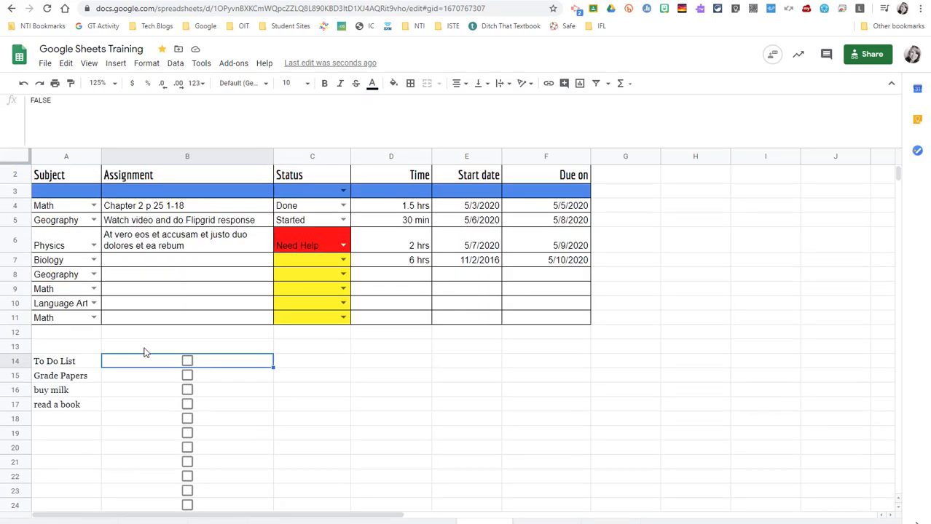
click(90, 522)
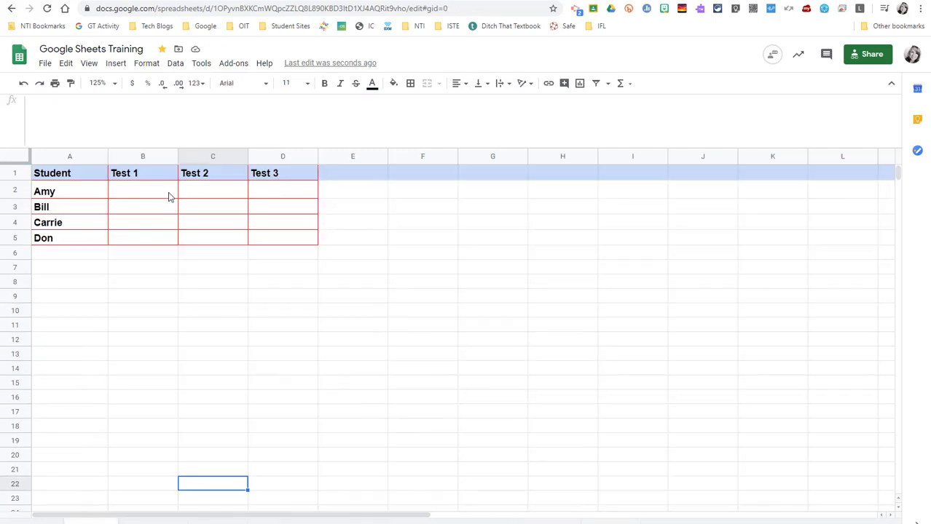
click(148, 178)
text(Aup)
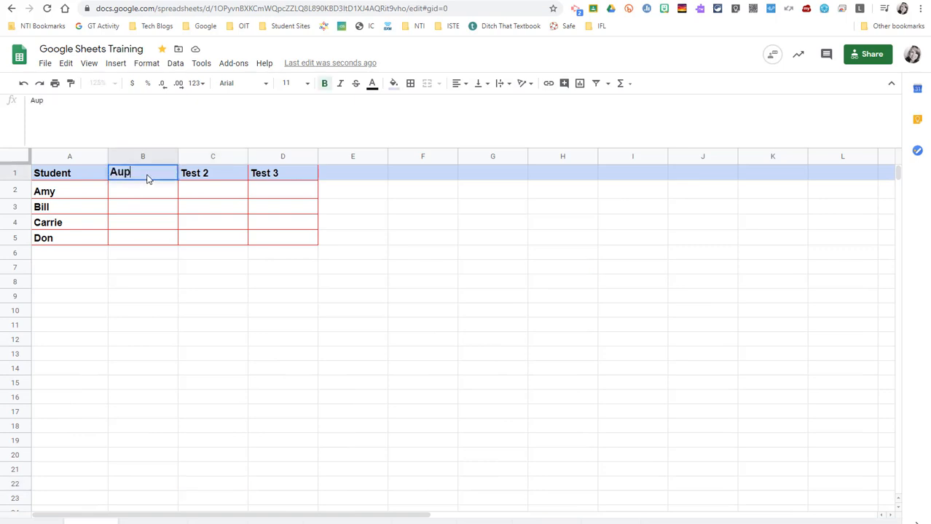
key(Tab)
text(Bus )
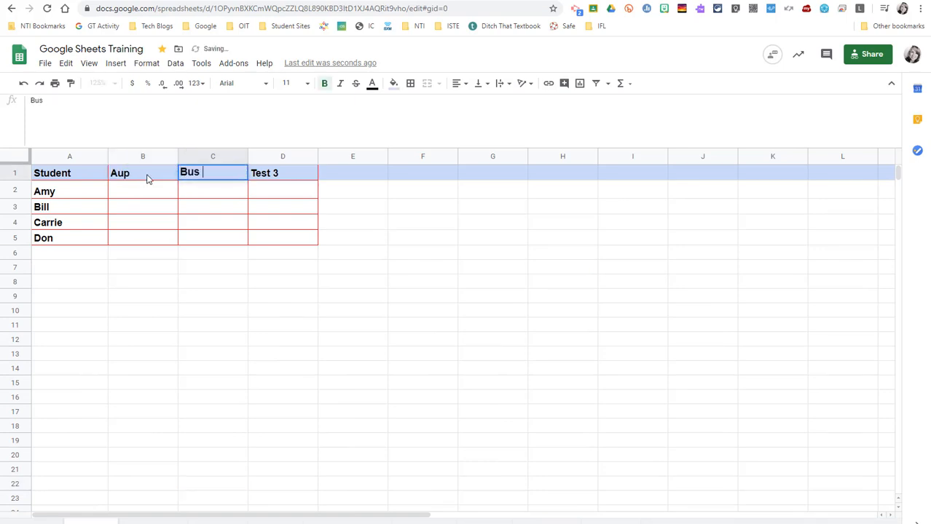
text(From)
key(BackSpace)
key(BackSpace)
key(BackSpace)
text(orm)
key(Tab)
text(lu)
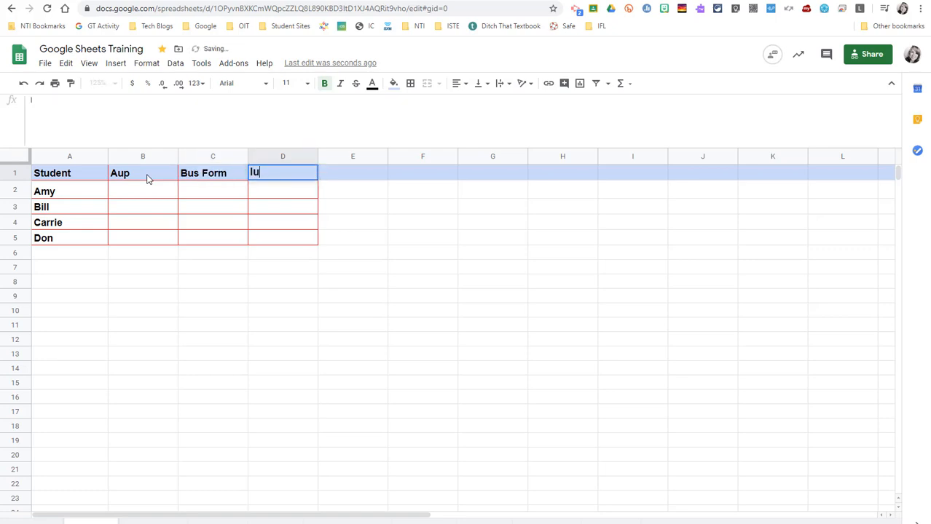
text(nch mone)
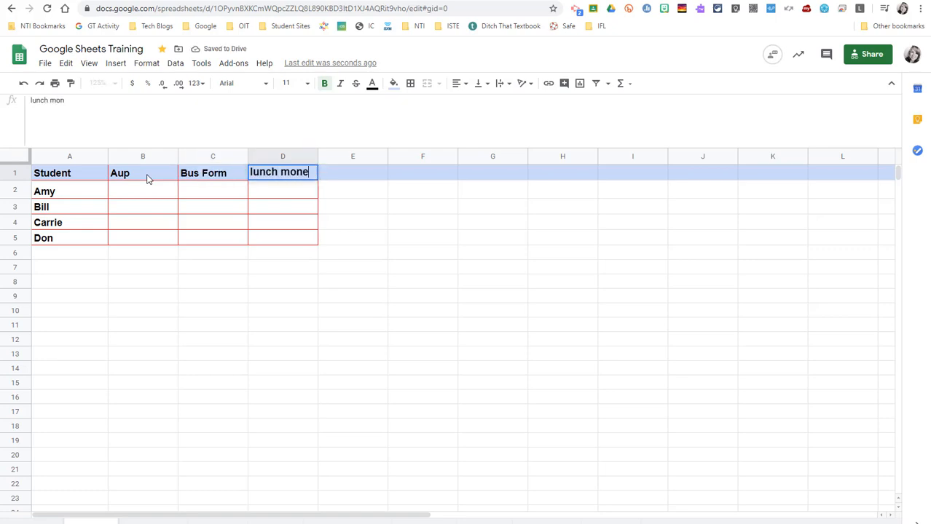
text(y)
Step: Insert checkboxes in B2:D5 for every student under the three new headers
drag(130, 191, 270, 236)
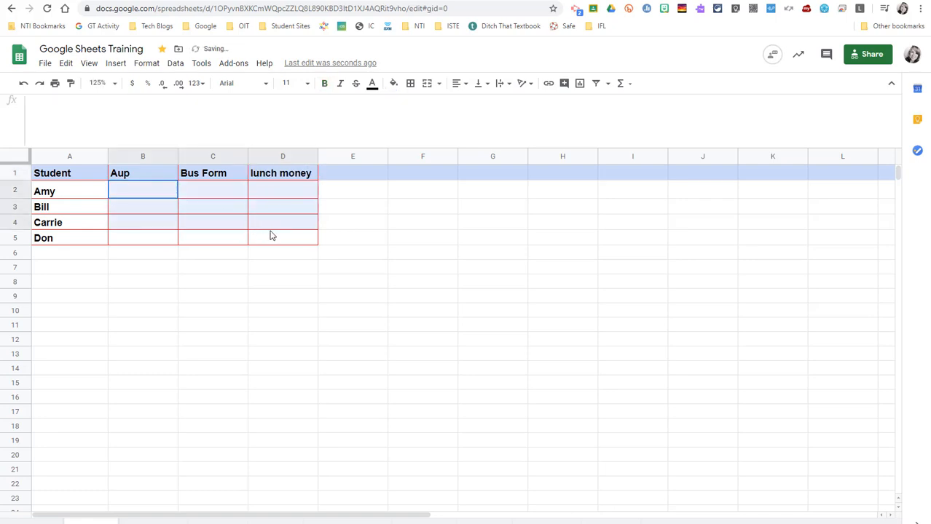
click(115, 63)
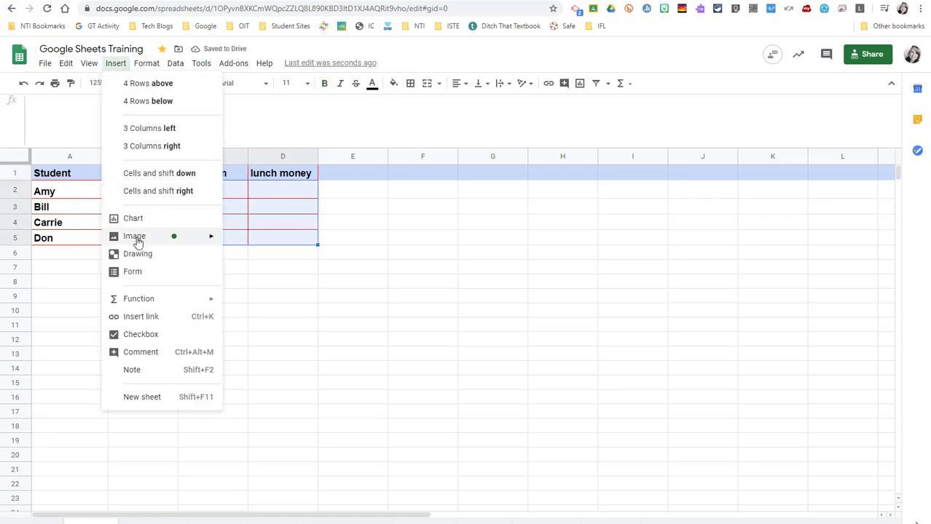
click(182, 335)
click(188, 327)
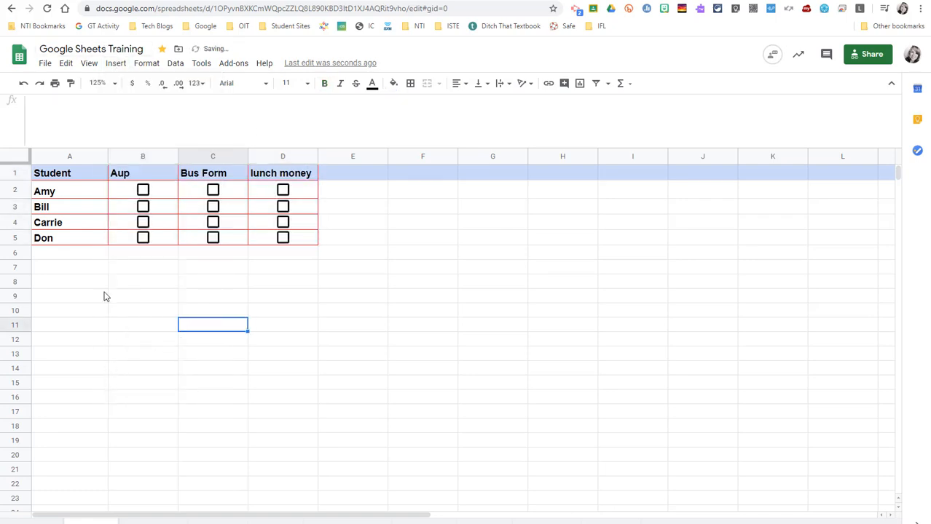
Step: Tick the checkboxes in B2, D2 and C3, and all three in row 4 (B4:D4)
click(144, 193)
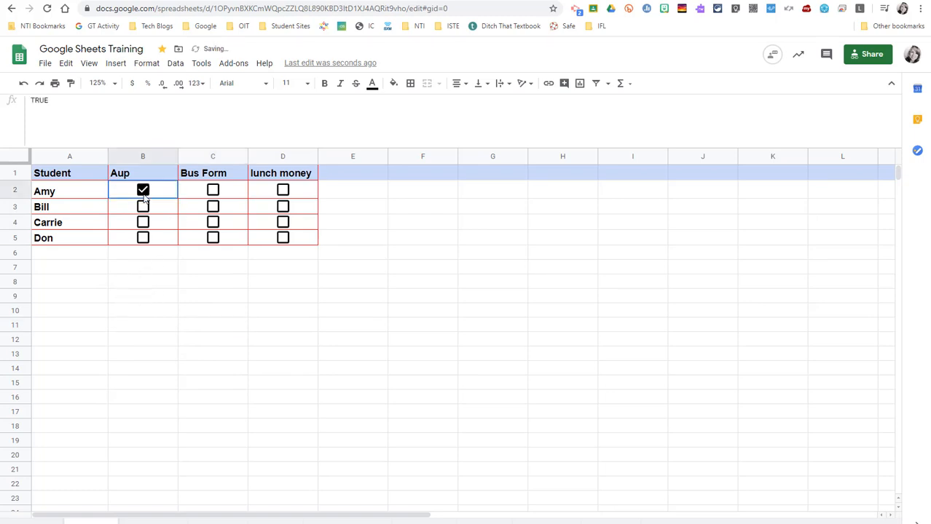
click(283, 191)
click(213, 207)
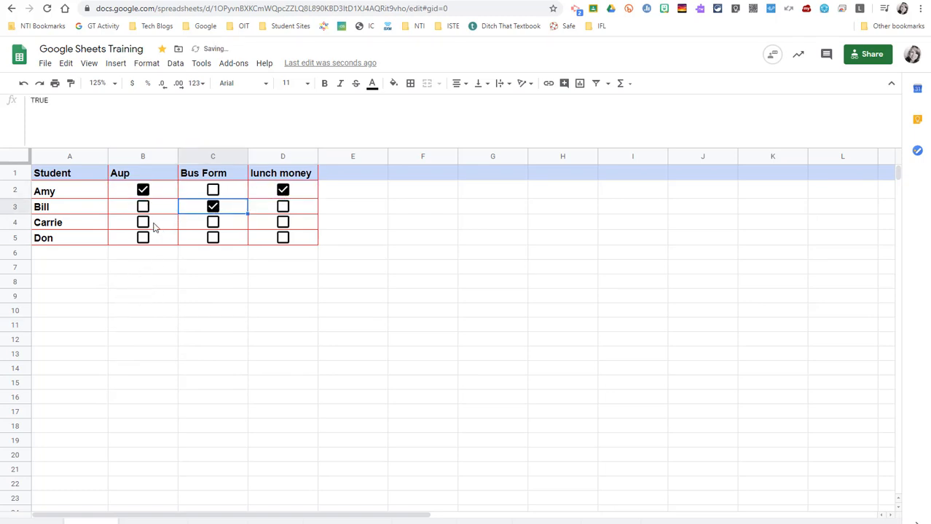
click(145, 223)
click(214, 222)
click(283, 223)
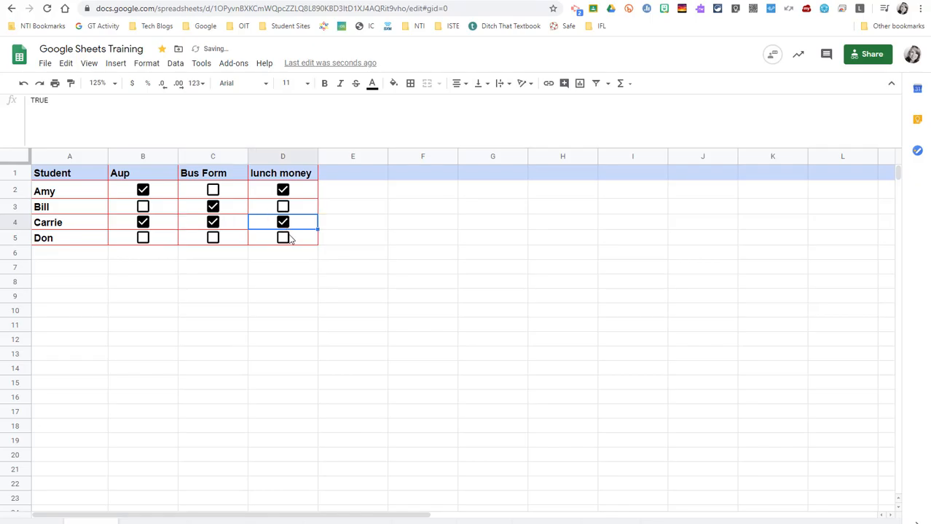